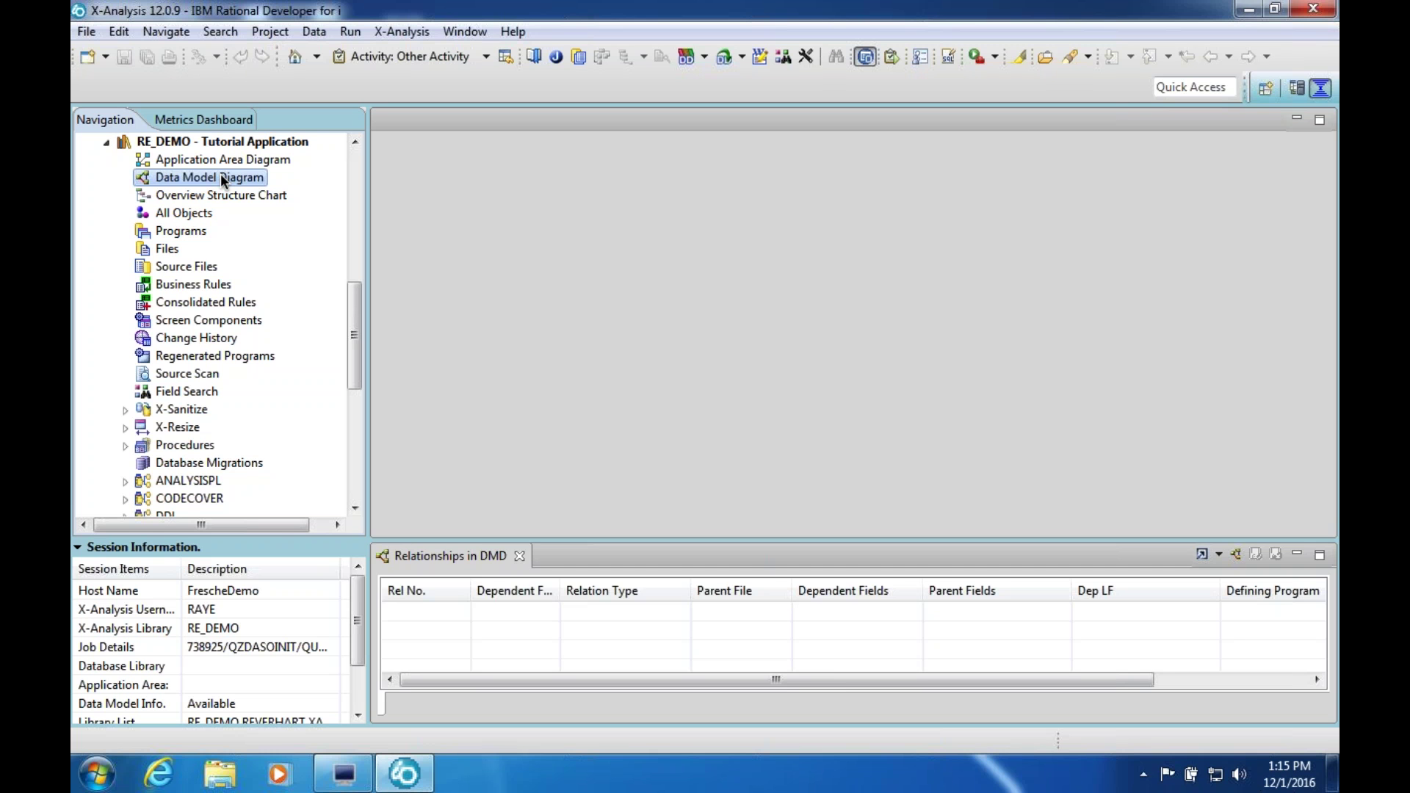
# Generate the data model diagram of the RE_DEMO application for *ALL objects with no application area
pyautogui.doubleClick(220, 177)
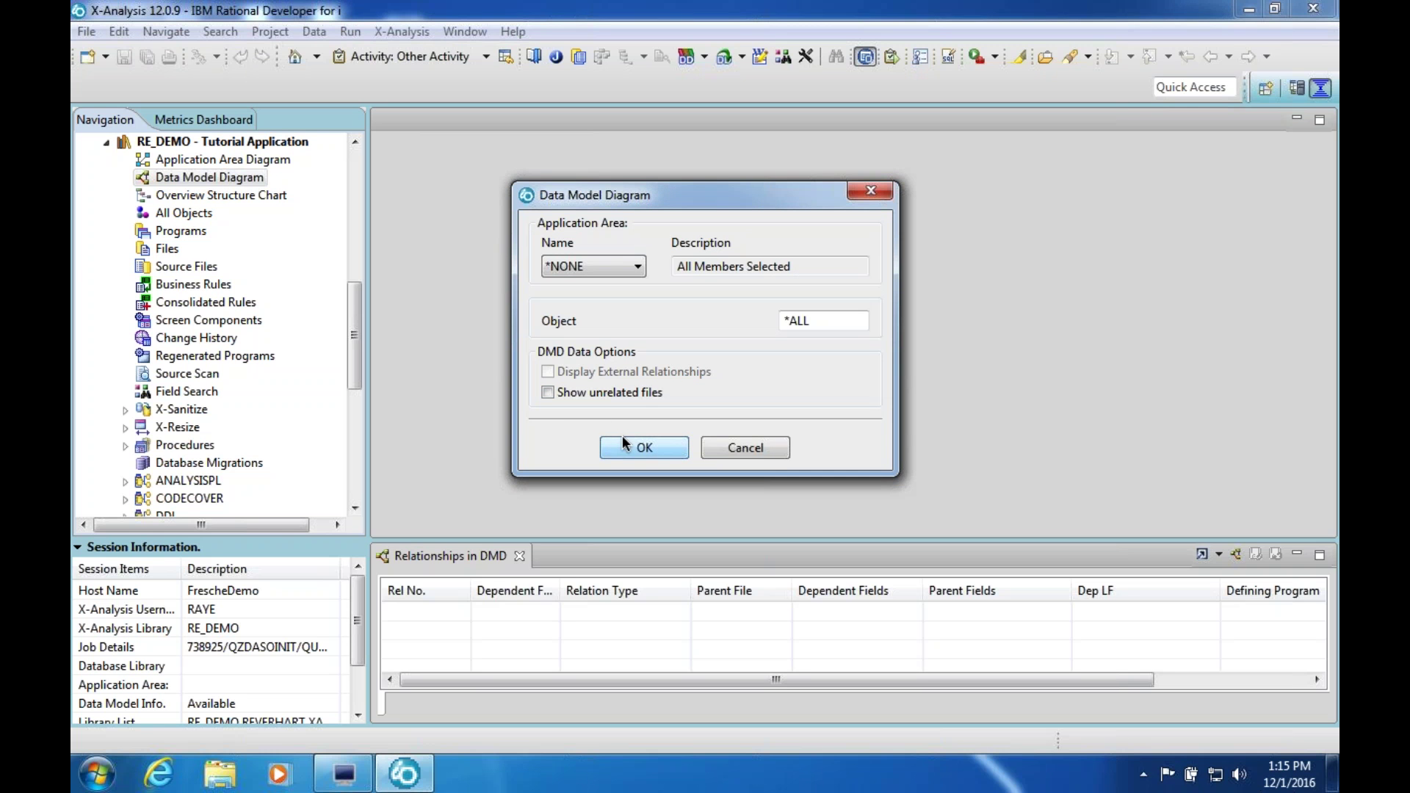
pyautogui.click(650, 448)
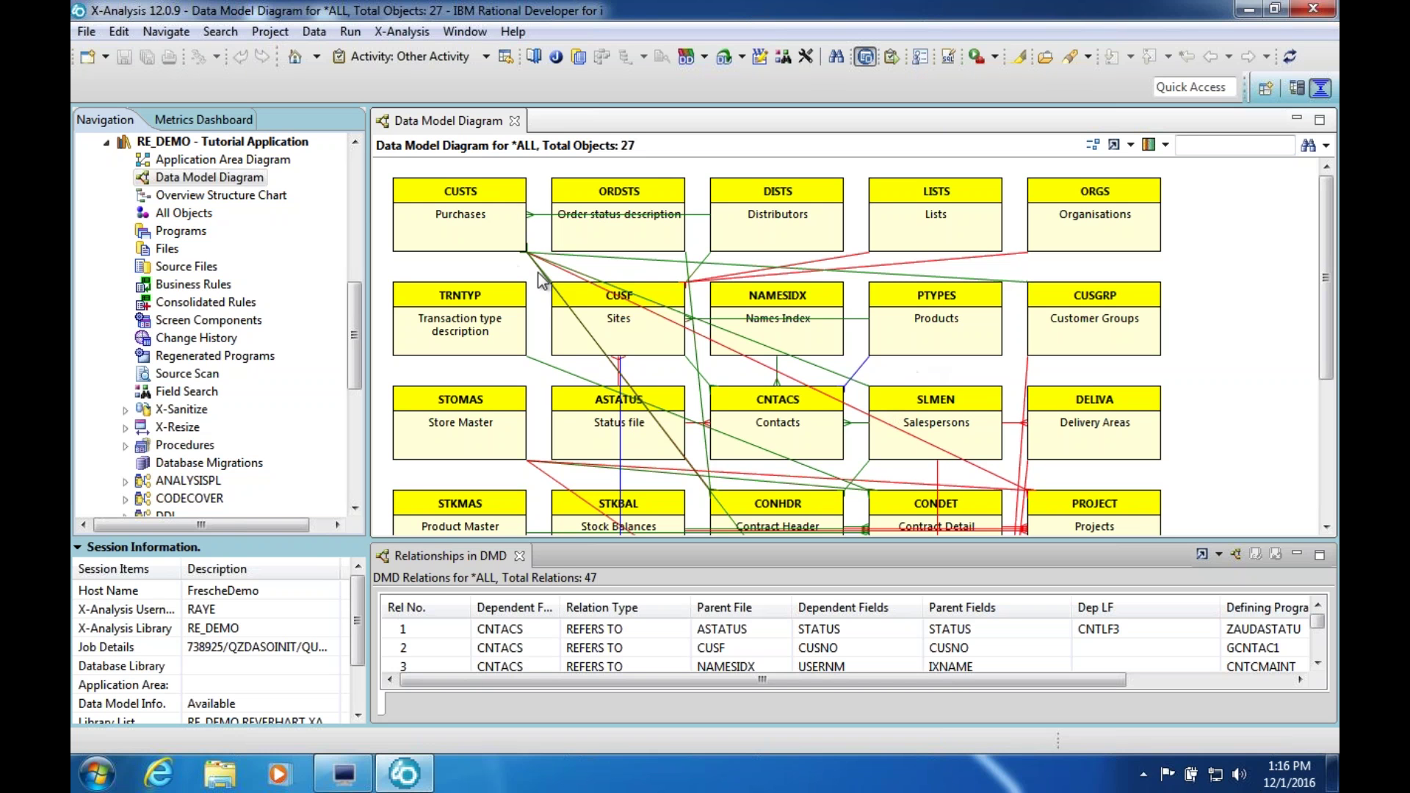
# Open the data model diagram centred on the CUSTS file and review its full list of relationships
pyautogui.moveTo(543, 274)
pyautogui.click(439, 204)
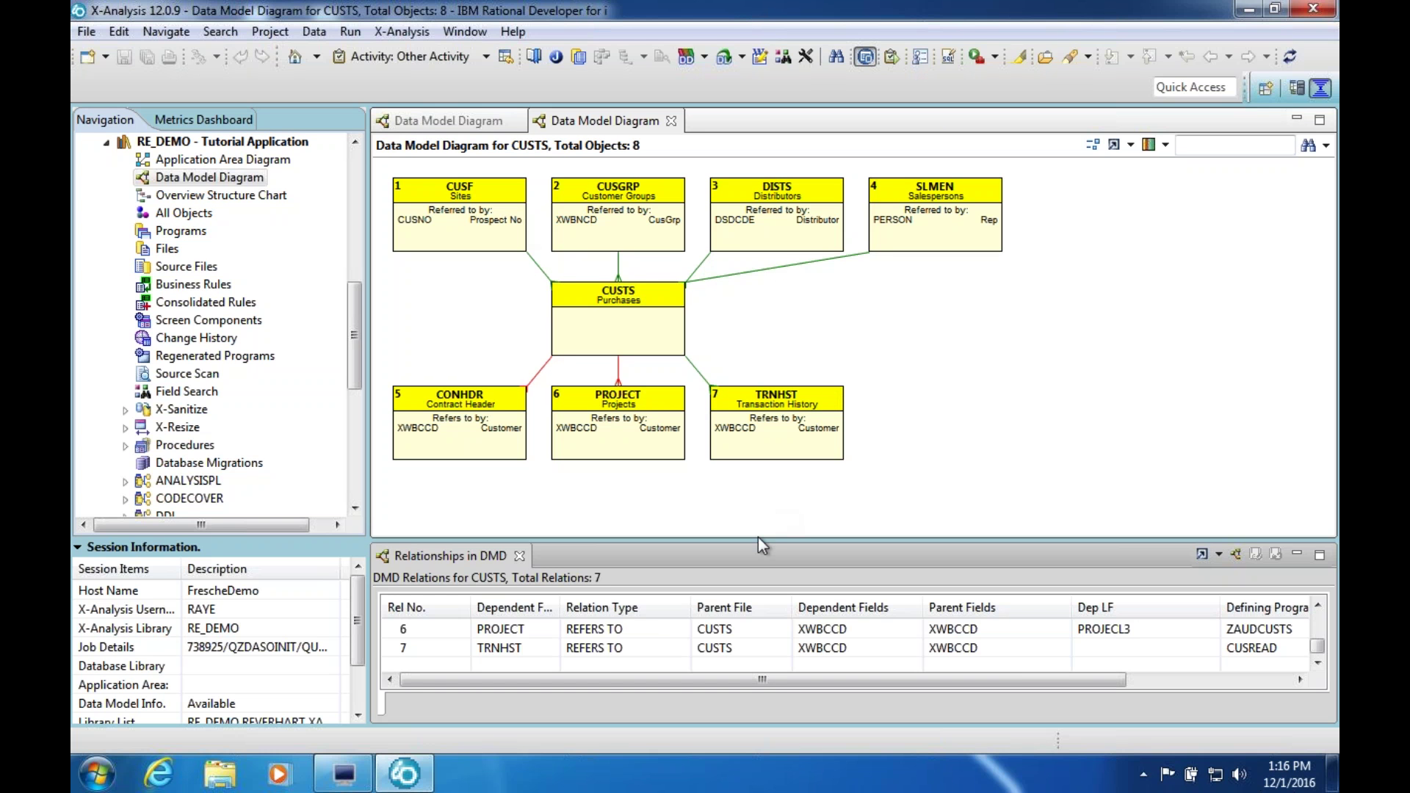
pyautogui.moveTo(758, 540); pyautogui.dragTo(796, 345)
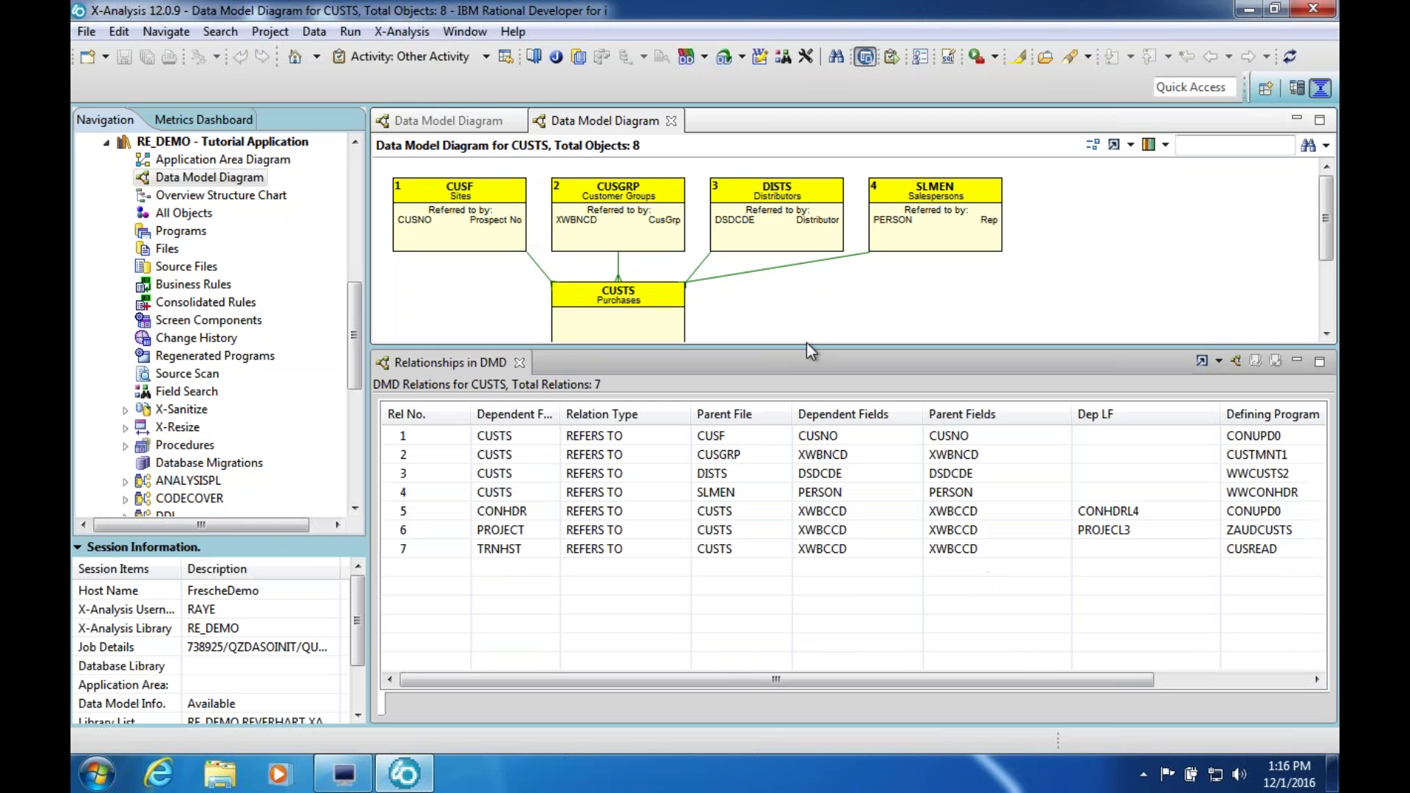
pyautogui.moveTo(794, 402); pyautogui.dragTo(794, 518)
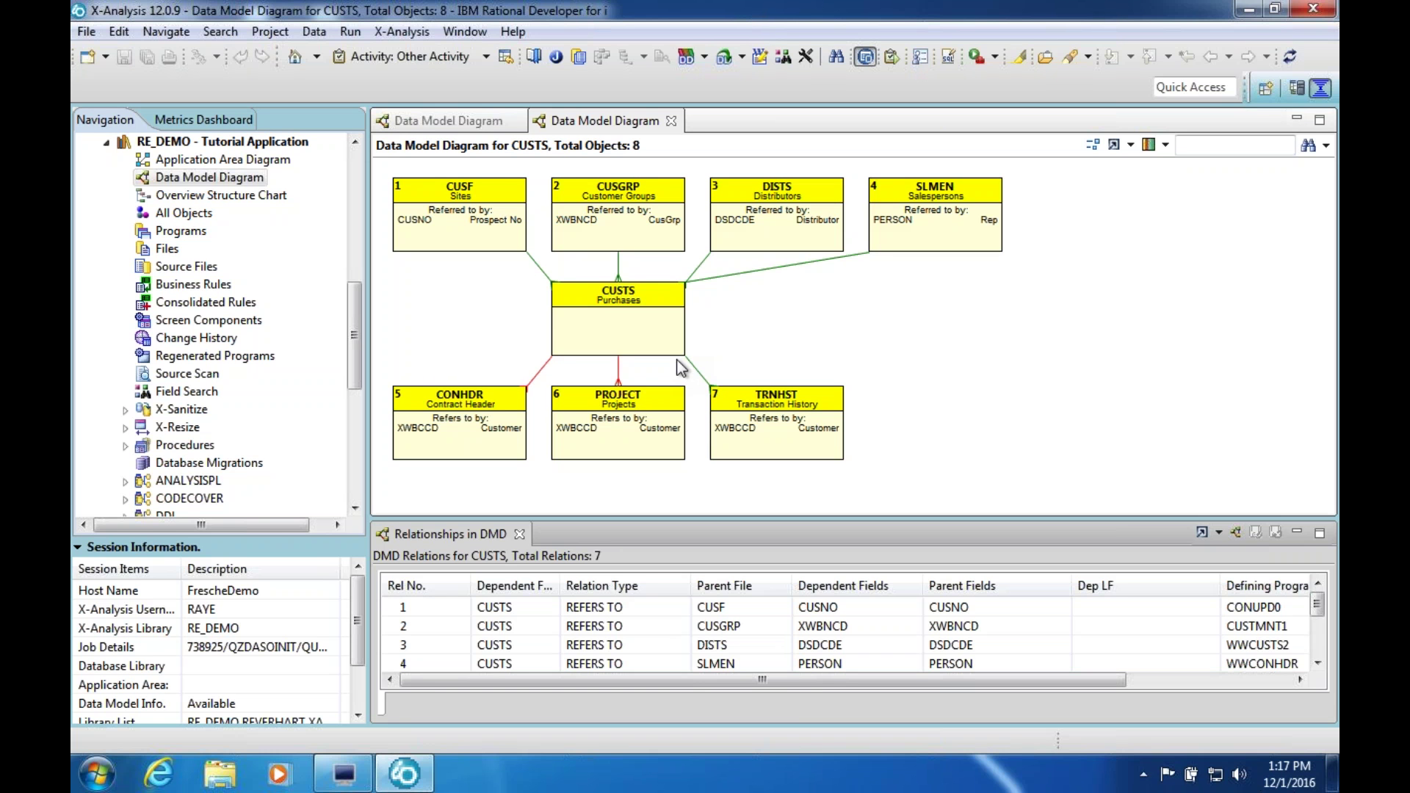
# Open the file field details of CUSTS from its diagram and narrow the Long Name column
pyautogui.click(597, 308)
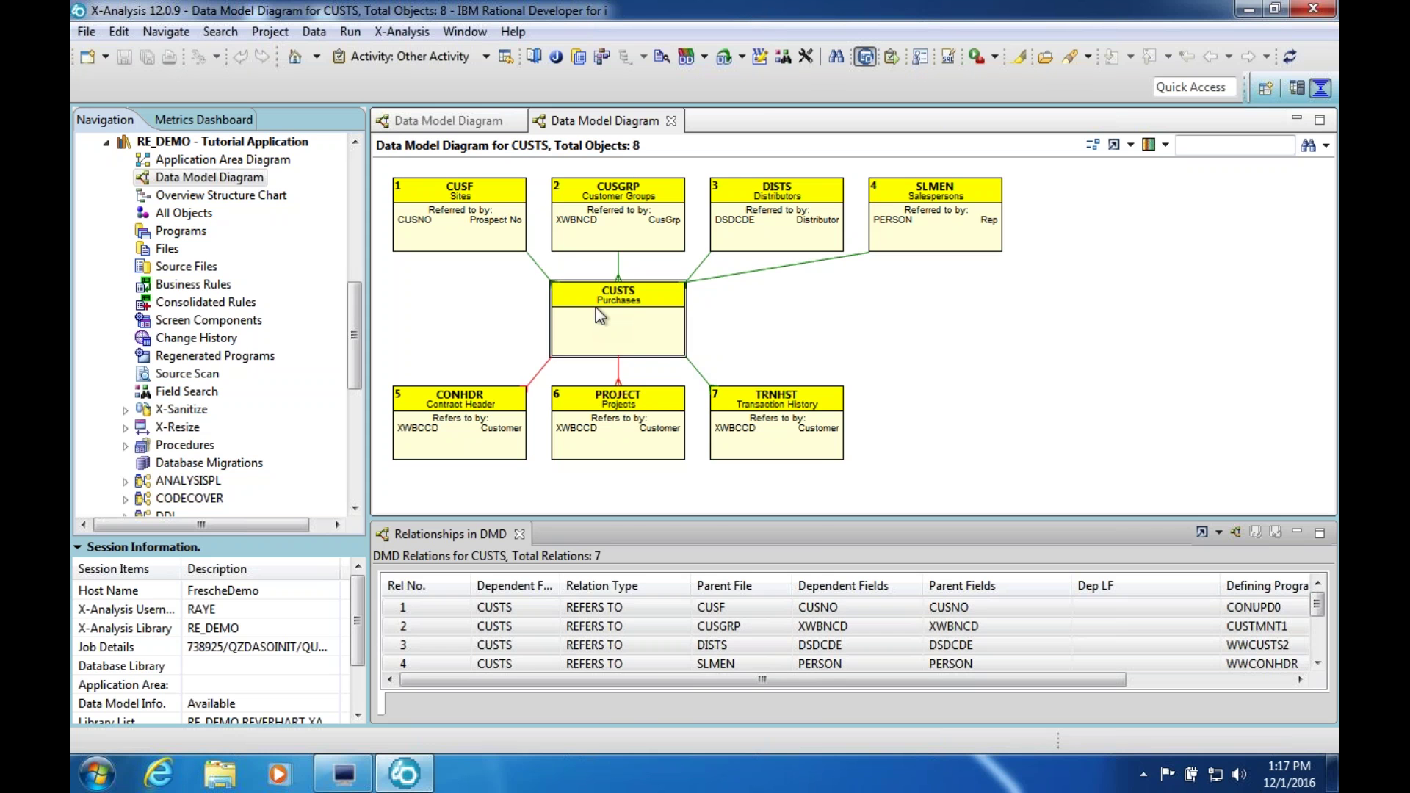
pyautogui.rightClick(596, 307)
pyautogui.click(885, 202)
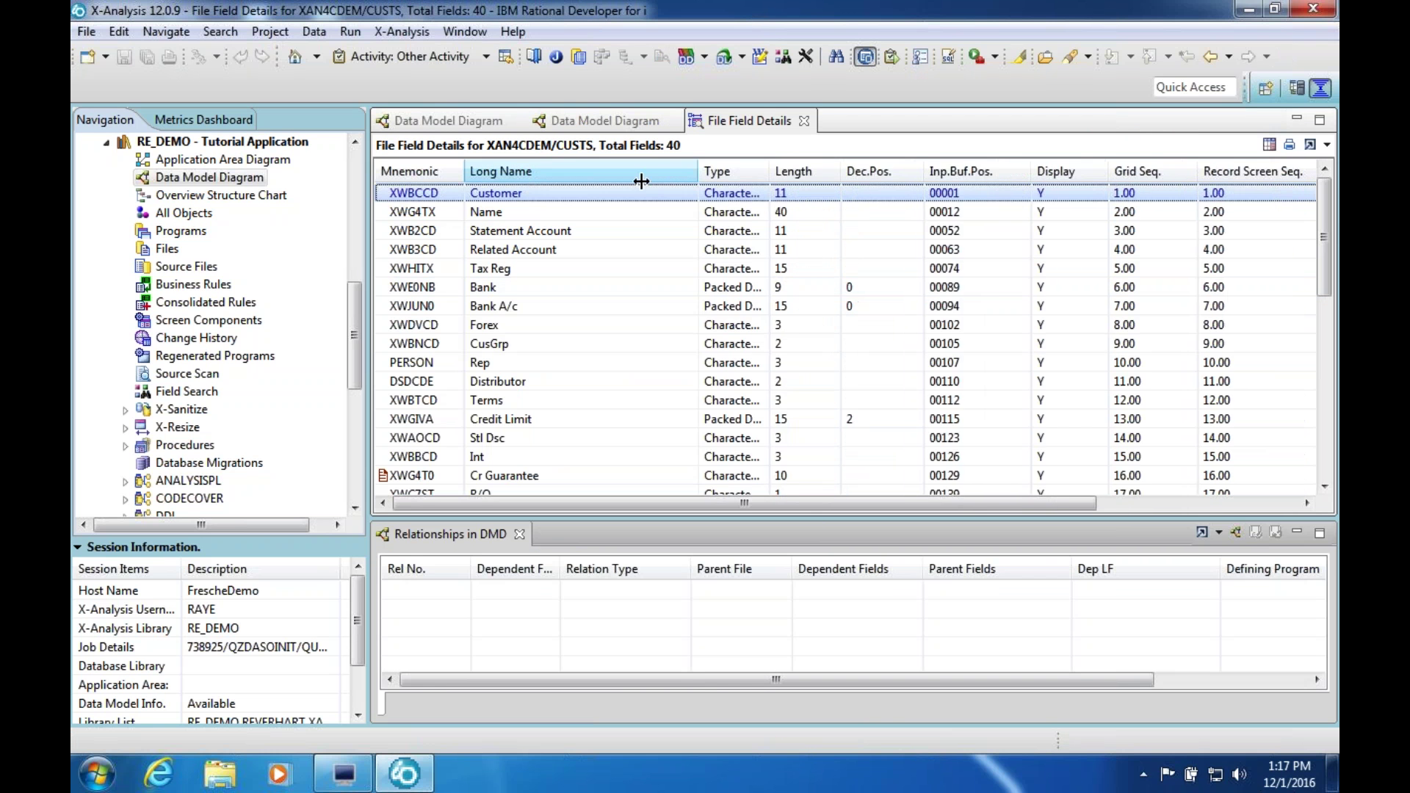
pyautogui.click(647, 192)
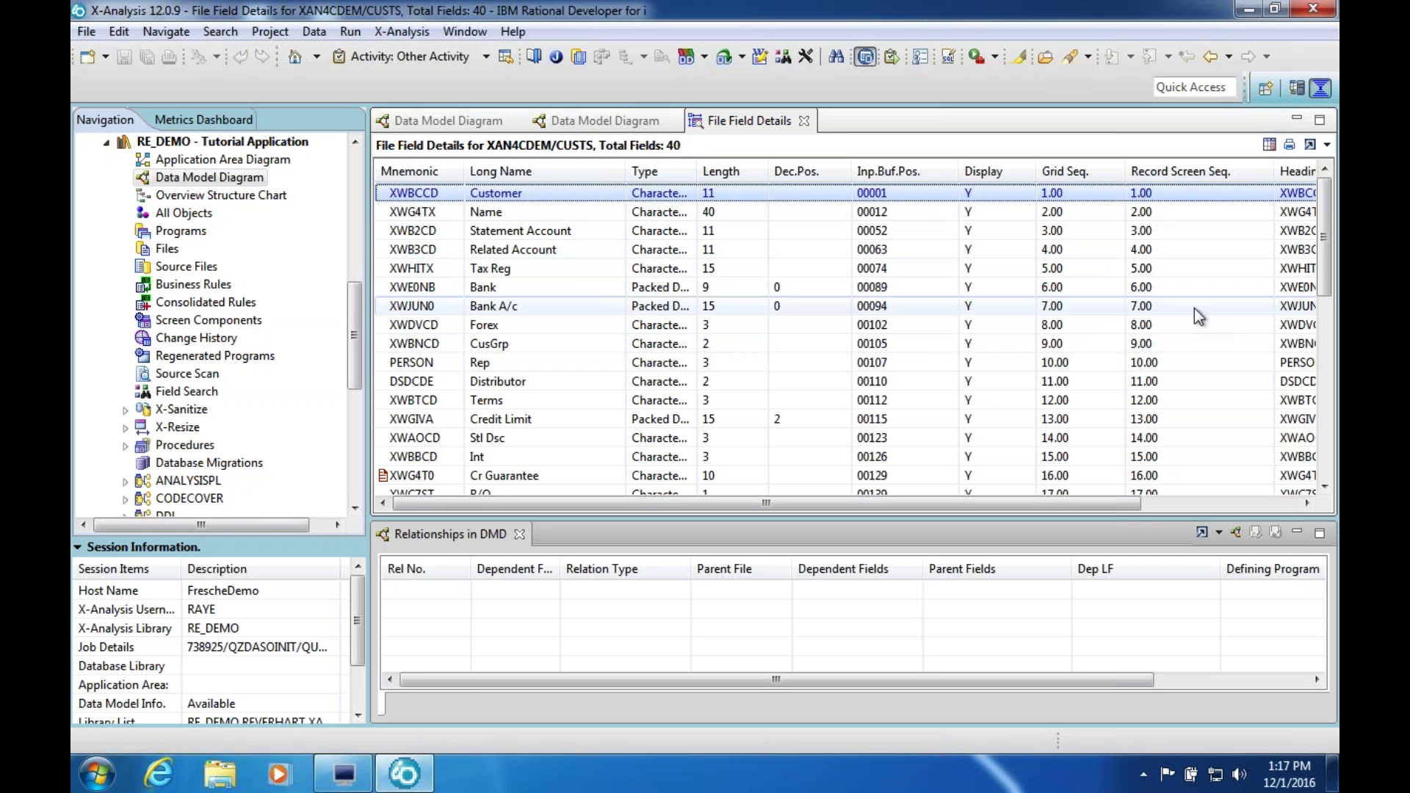
# Run a where-used analysis on the CusGrp field (XWBNCD) of CUSTS to list its variable references
pyautogui.click(512, 352)
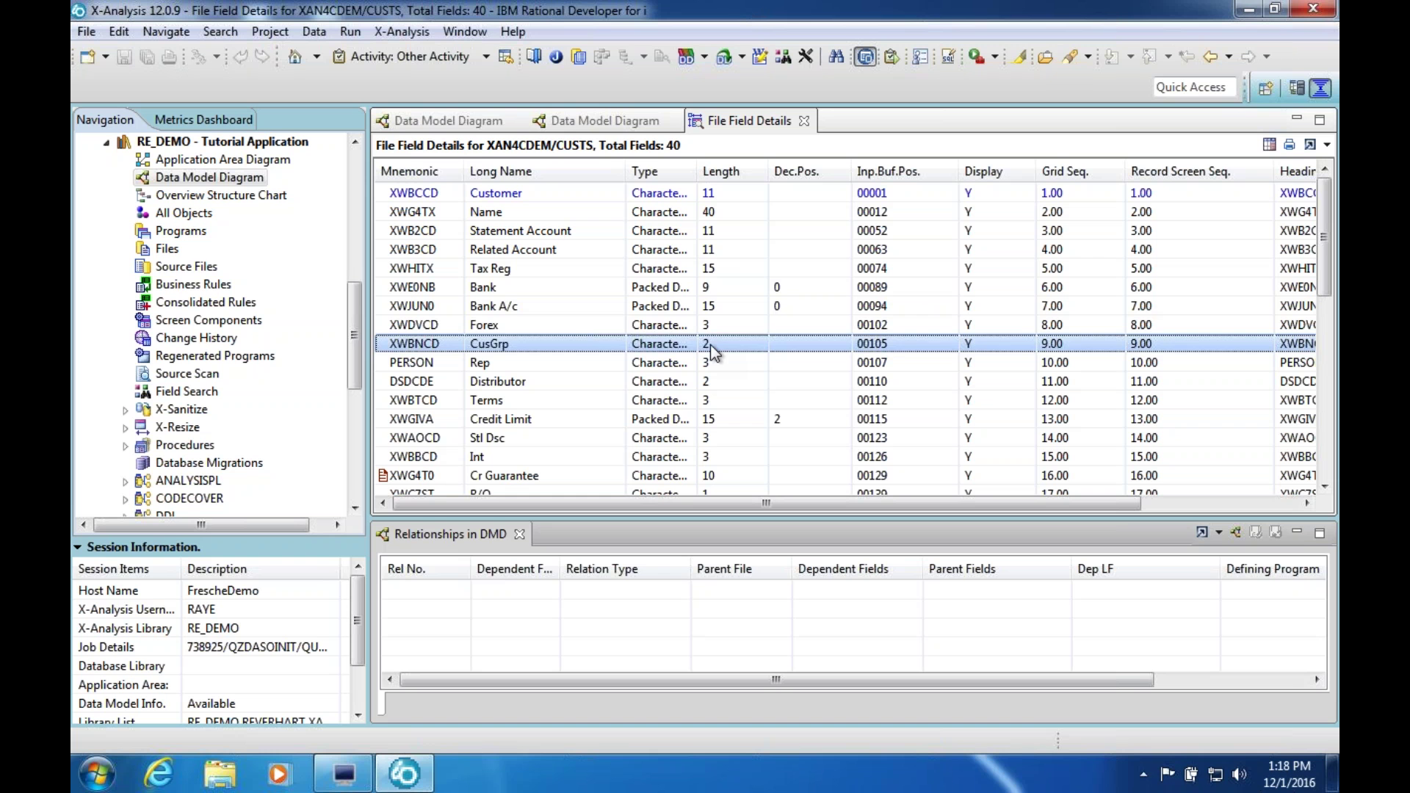
pyautogui.rightClick(509, 342)
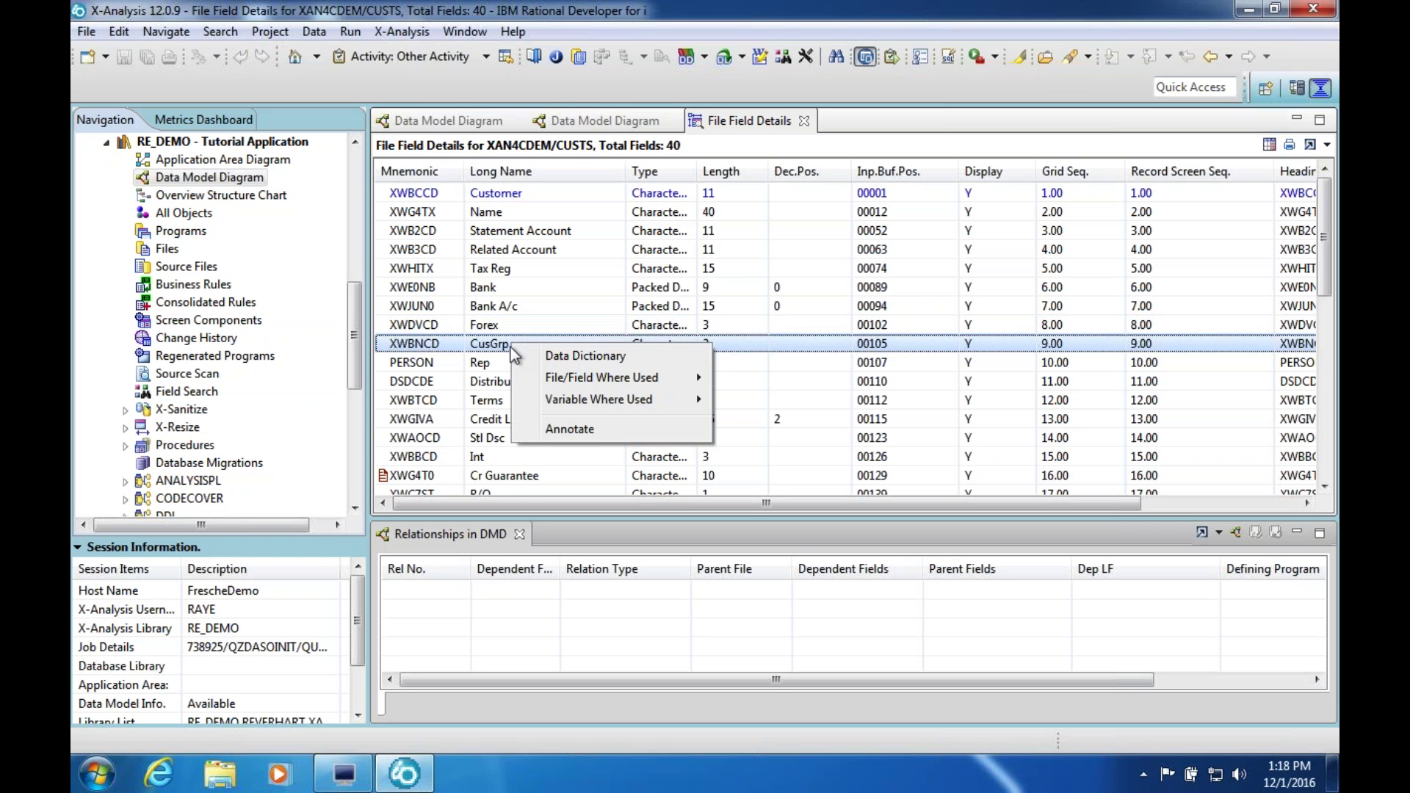
pyautogui.moveTo(635, 382)
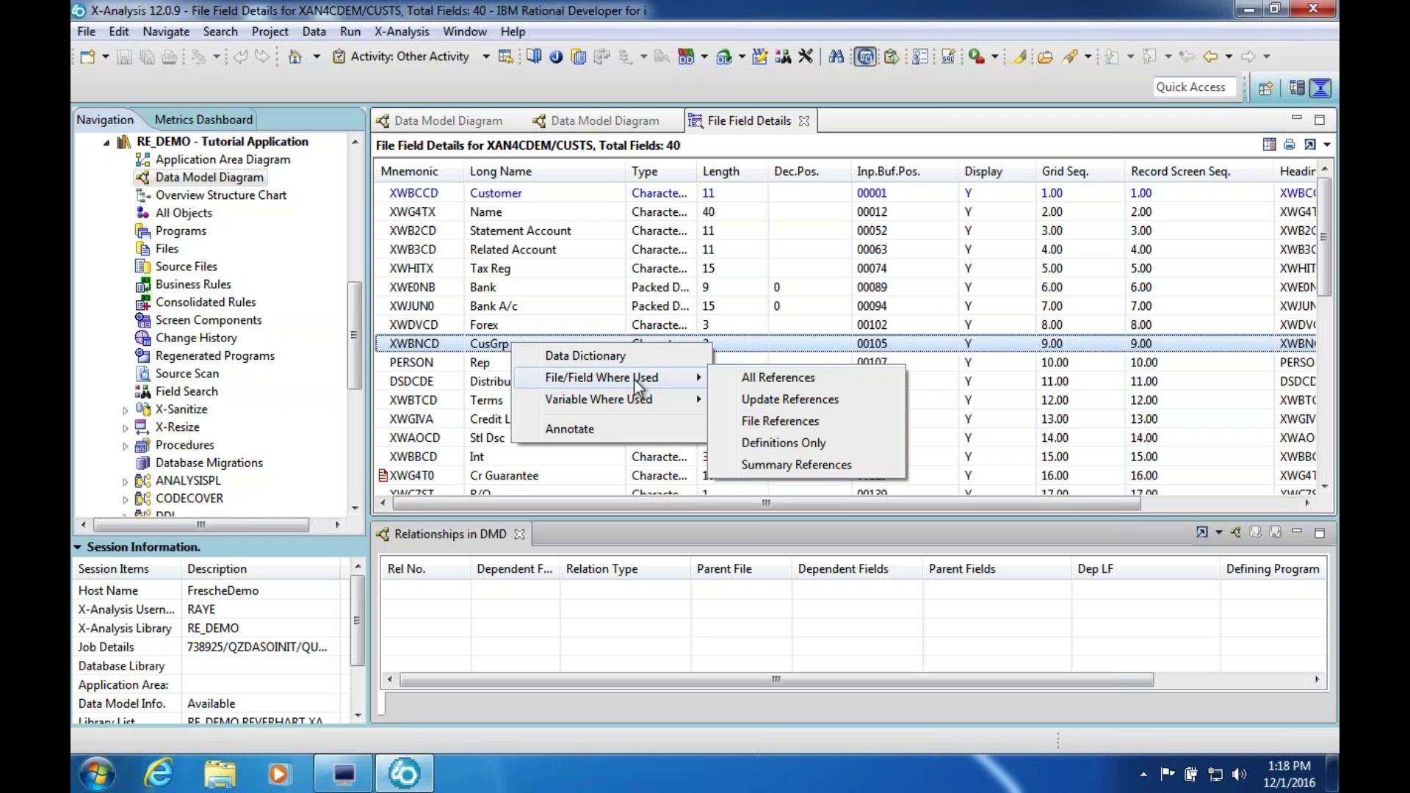
pyautogui.click(808, 380)
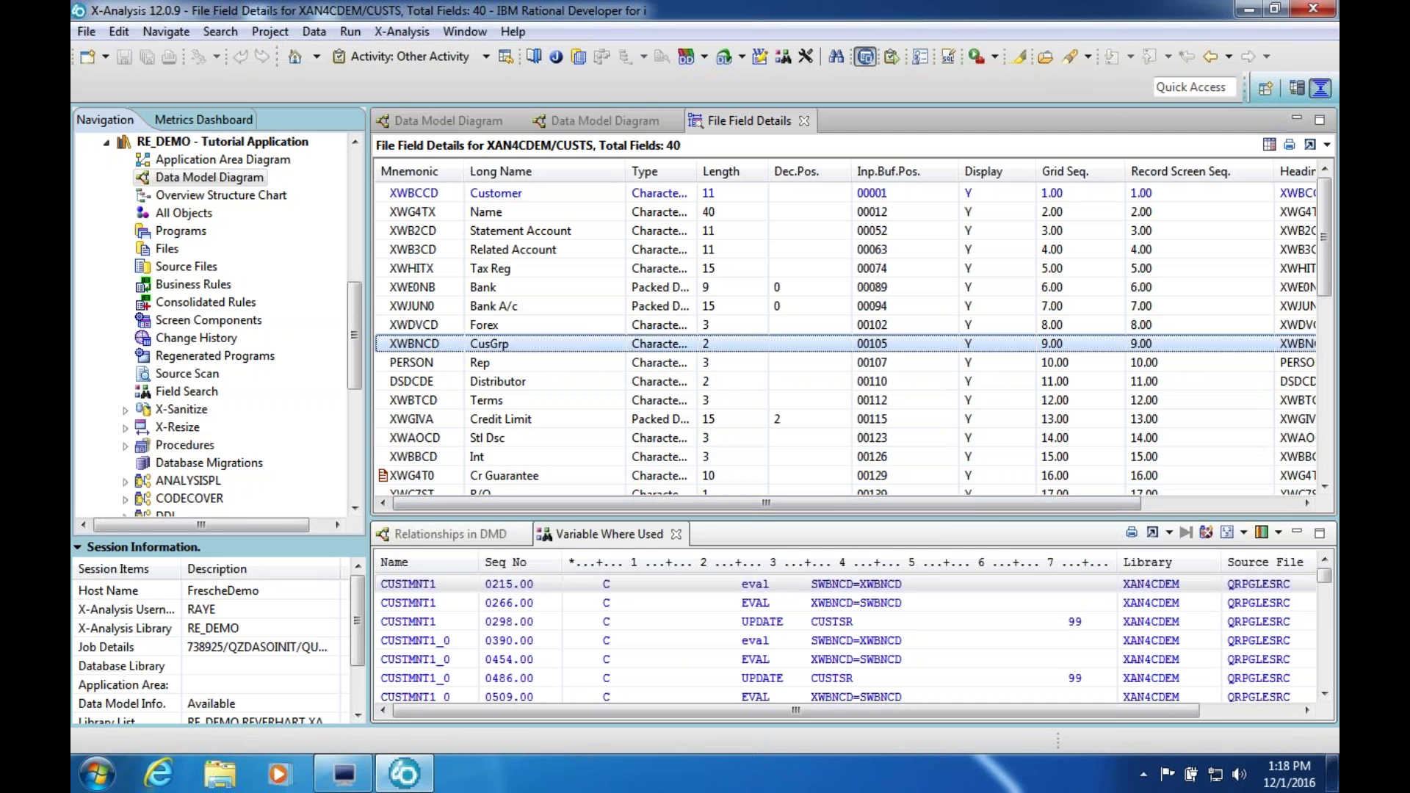
# Examine the Level1 where-used lines for XWBNCD in an enlarged results area, including the colour legend of statement types
pyautogui.moveTo(768, 324); pyautogui.dragTo(768, 280)
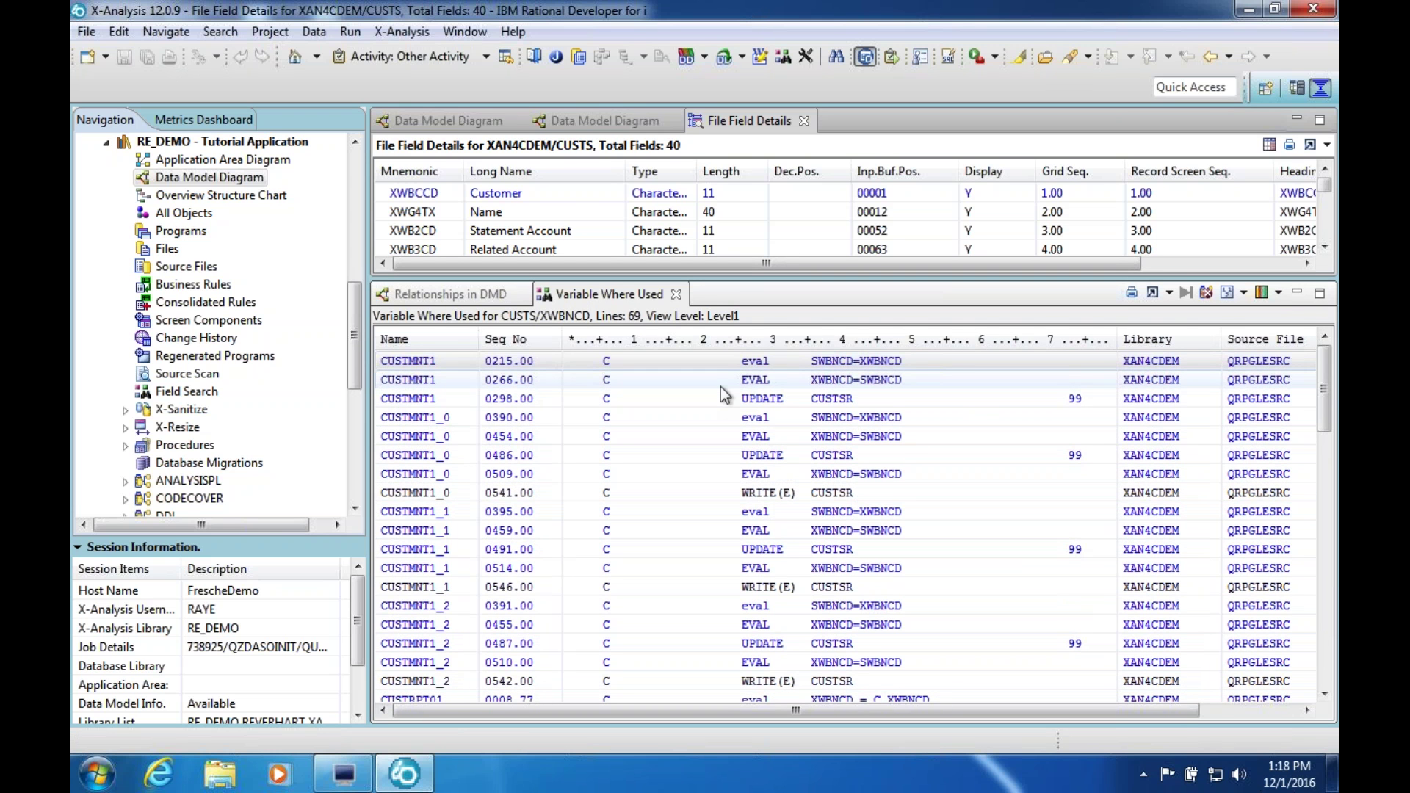
pyautogui.scroll(-2, 720, 386)
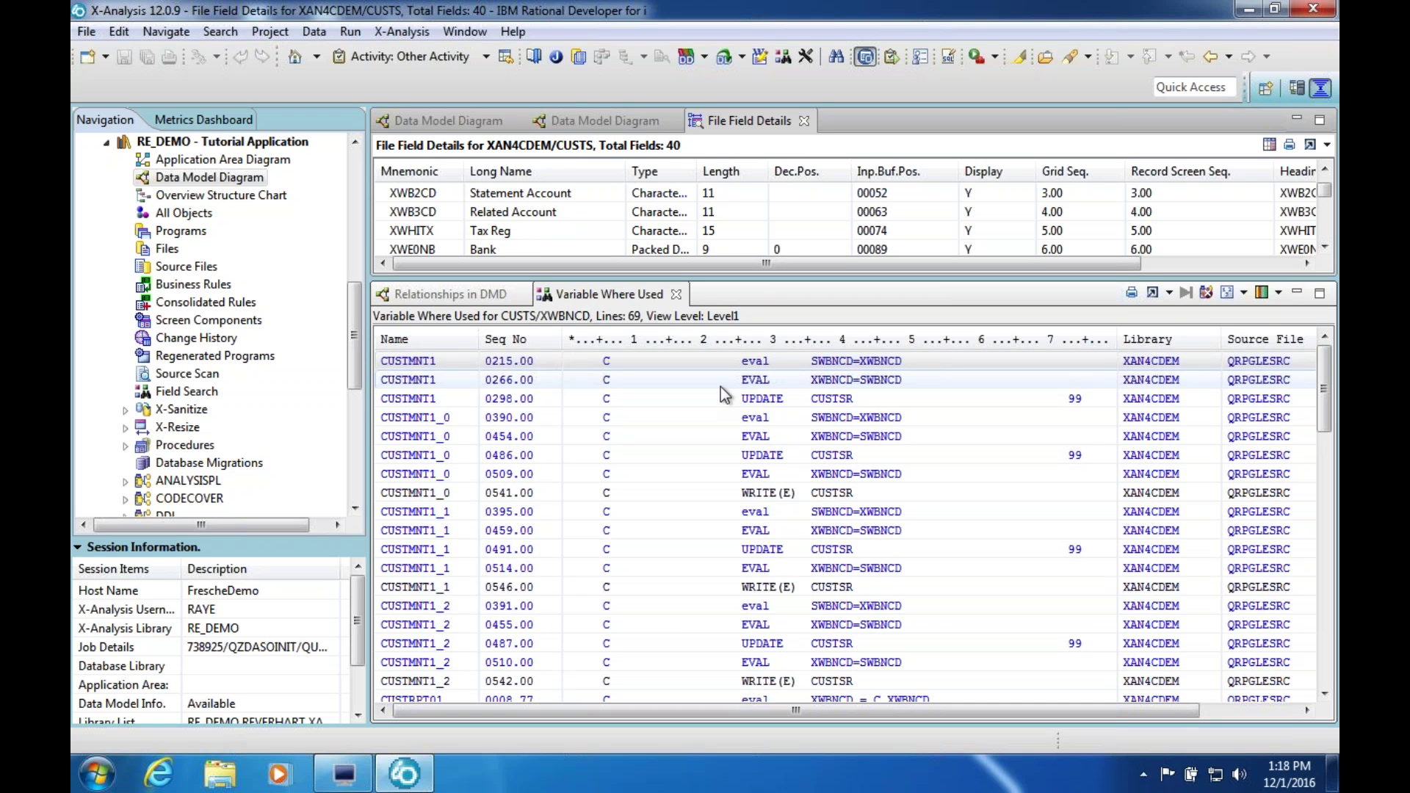
pyautogui.click(1278, 294)
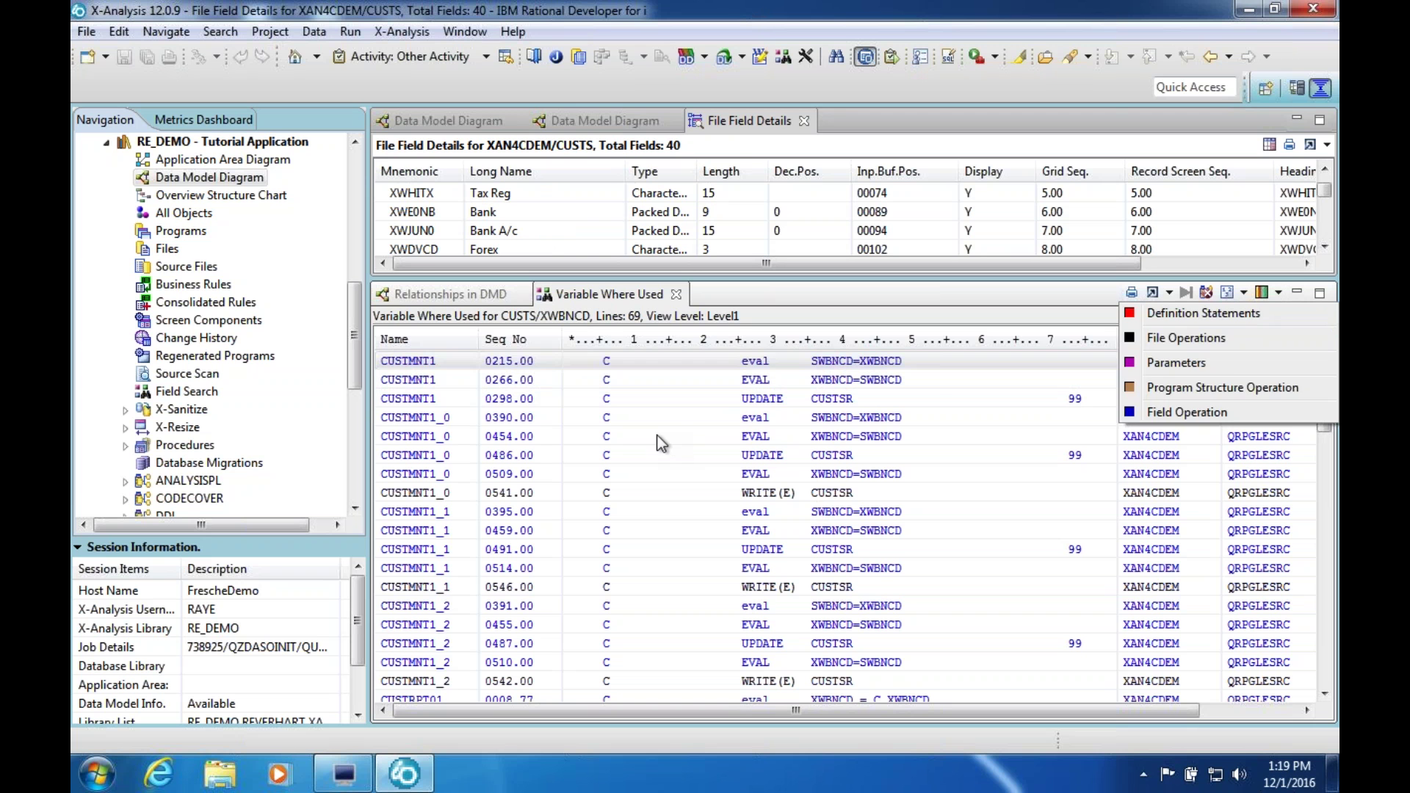
pyautogui.click(874, 419)
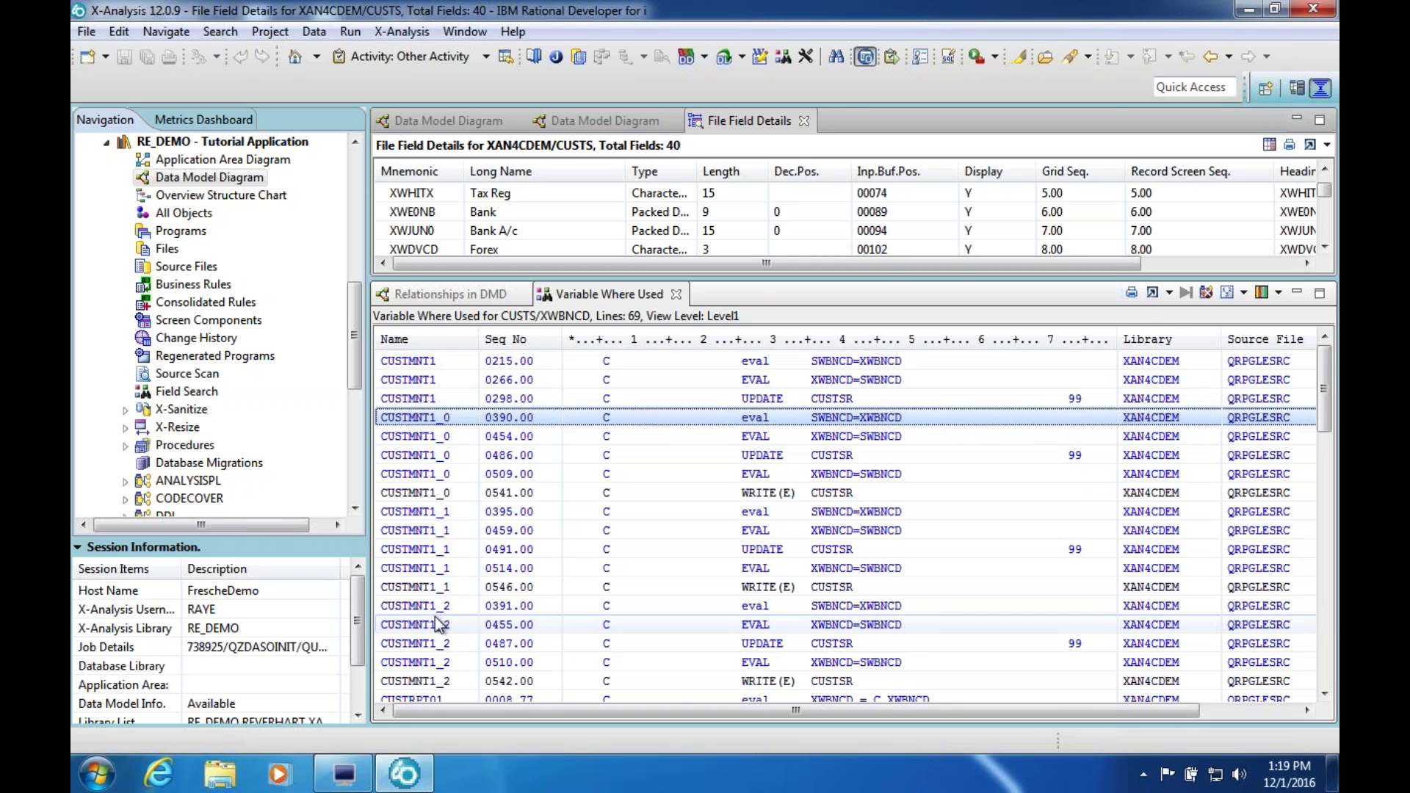
pyautogui.scroll(-1, 436, 619)
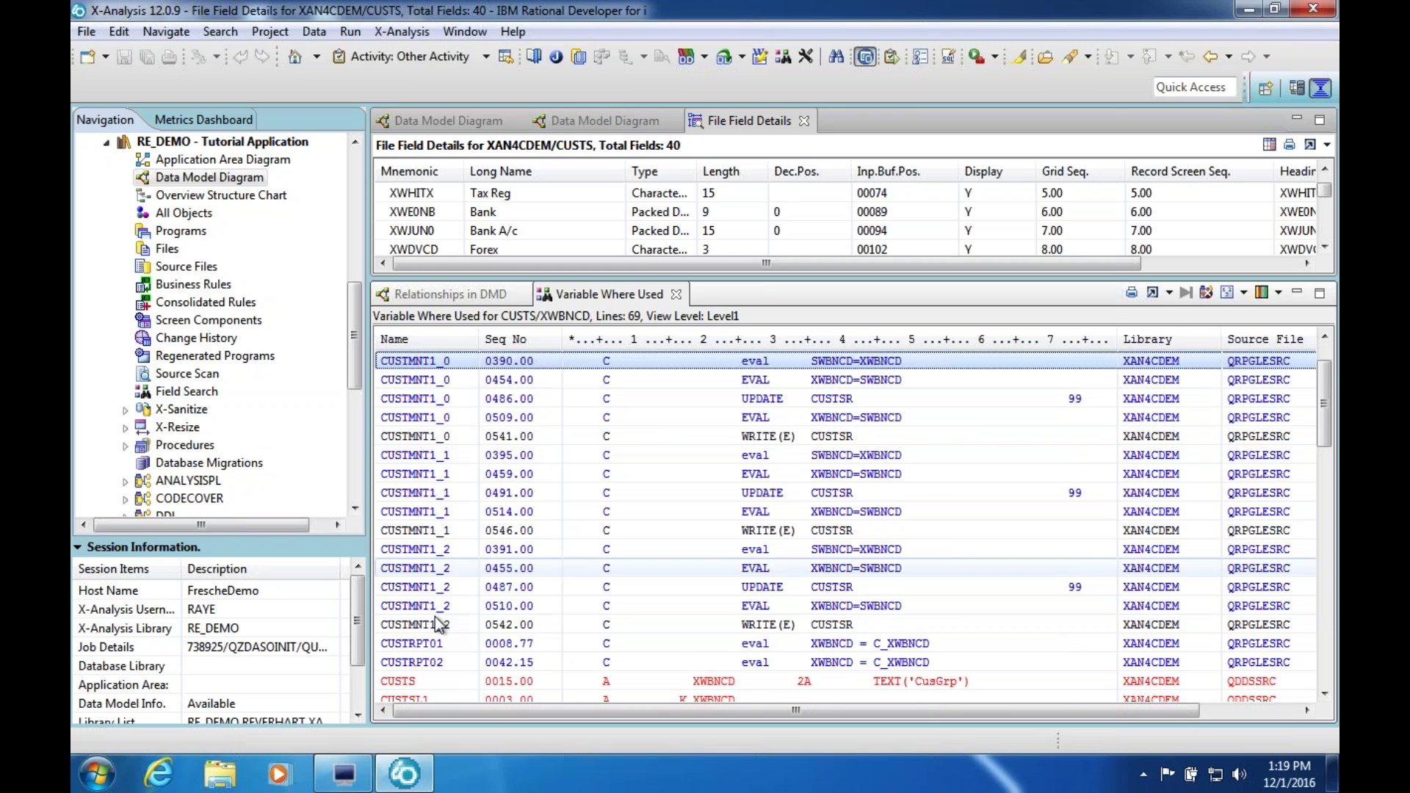
pyautogui.scroll(-3, 436, 619)
pyautogui.scroll(-3, 435, 616)
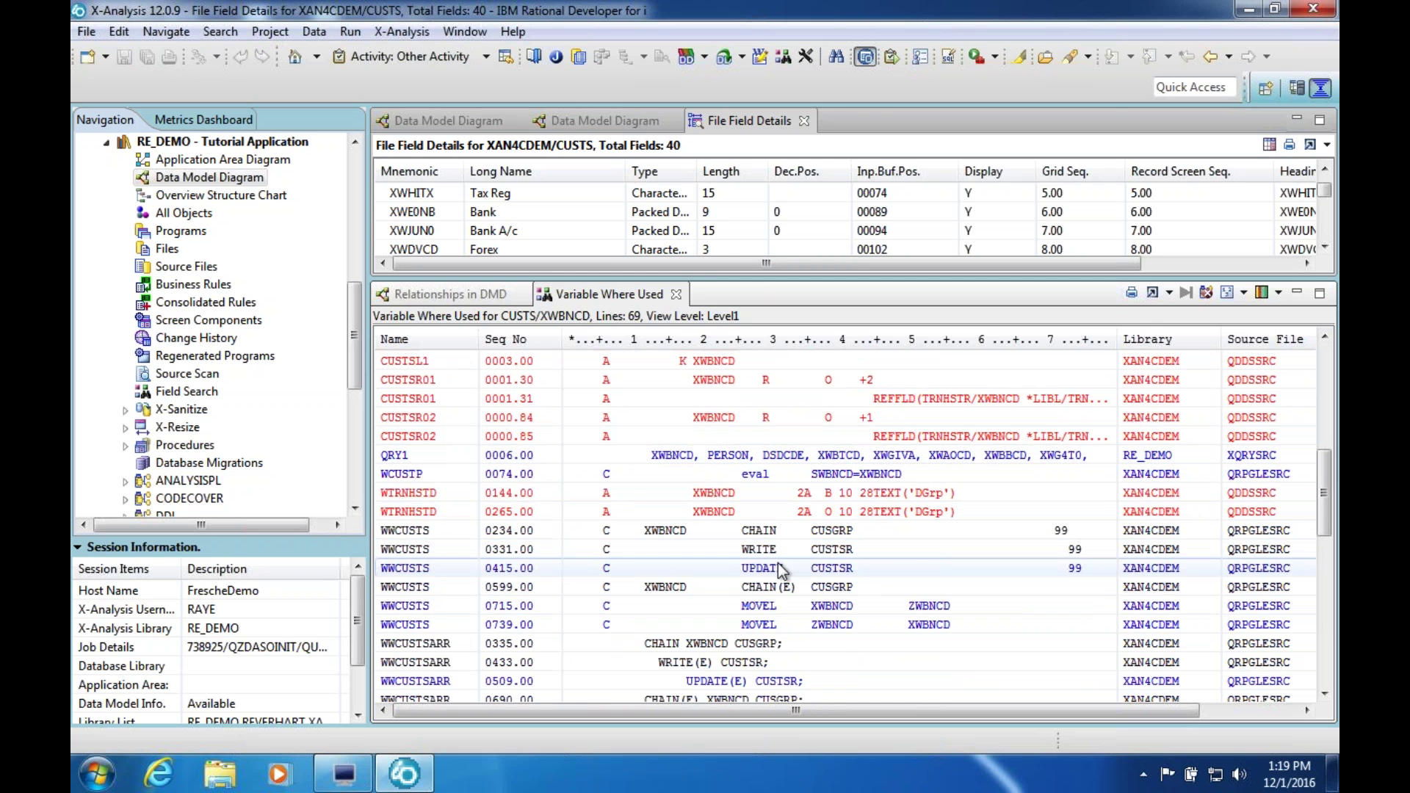
pyautogui.scroll(-8, 779, 570)
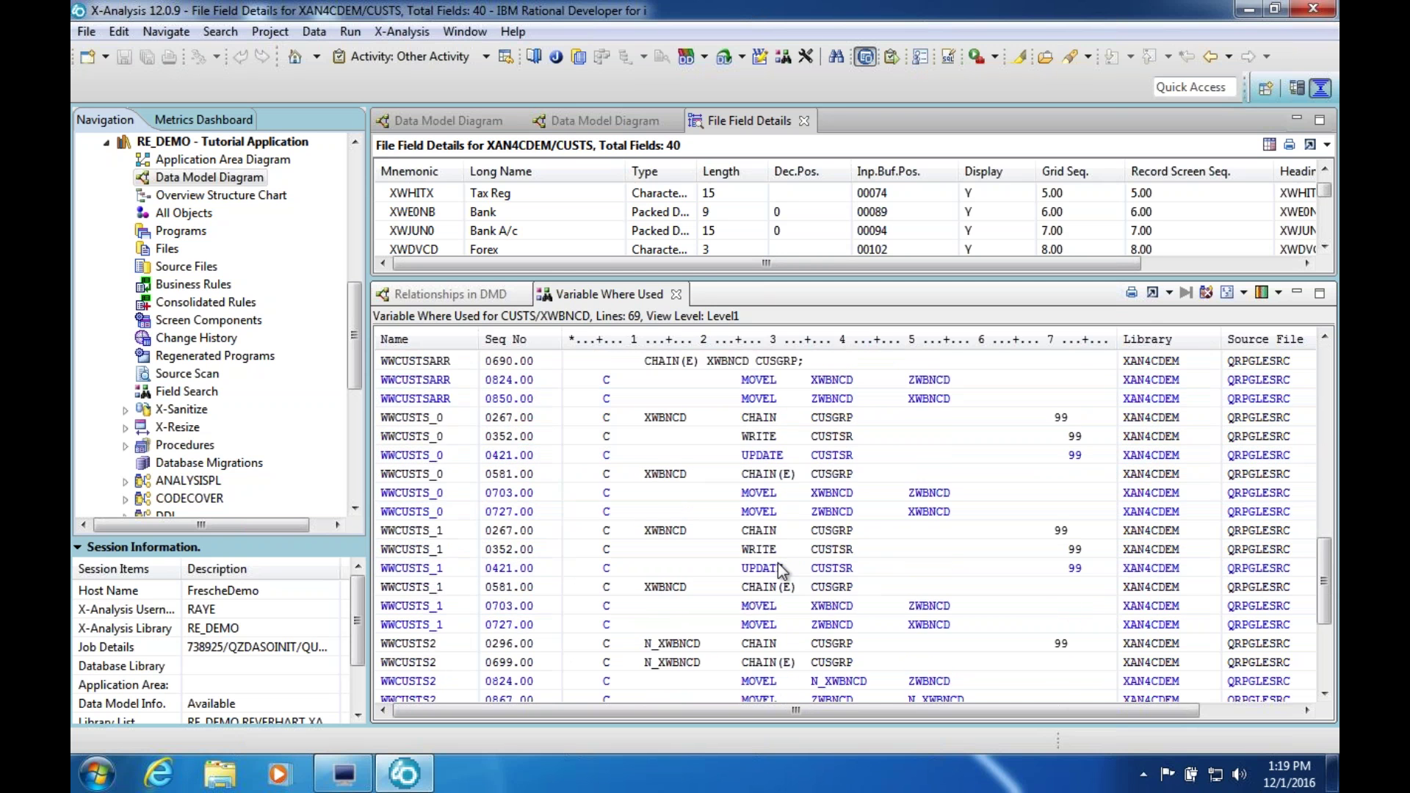
pyautogui.scroll(10, 778, 570)
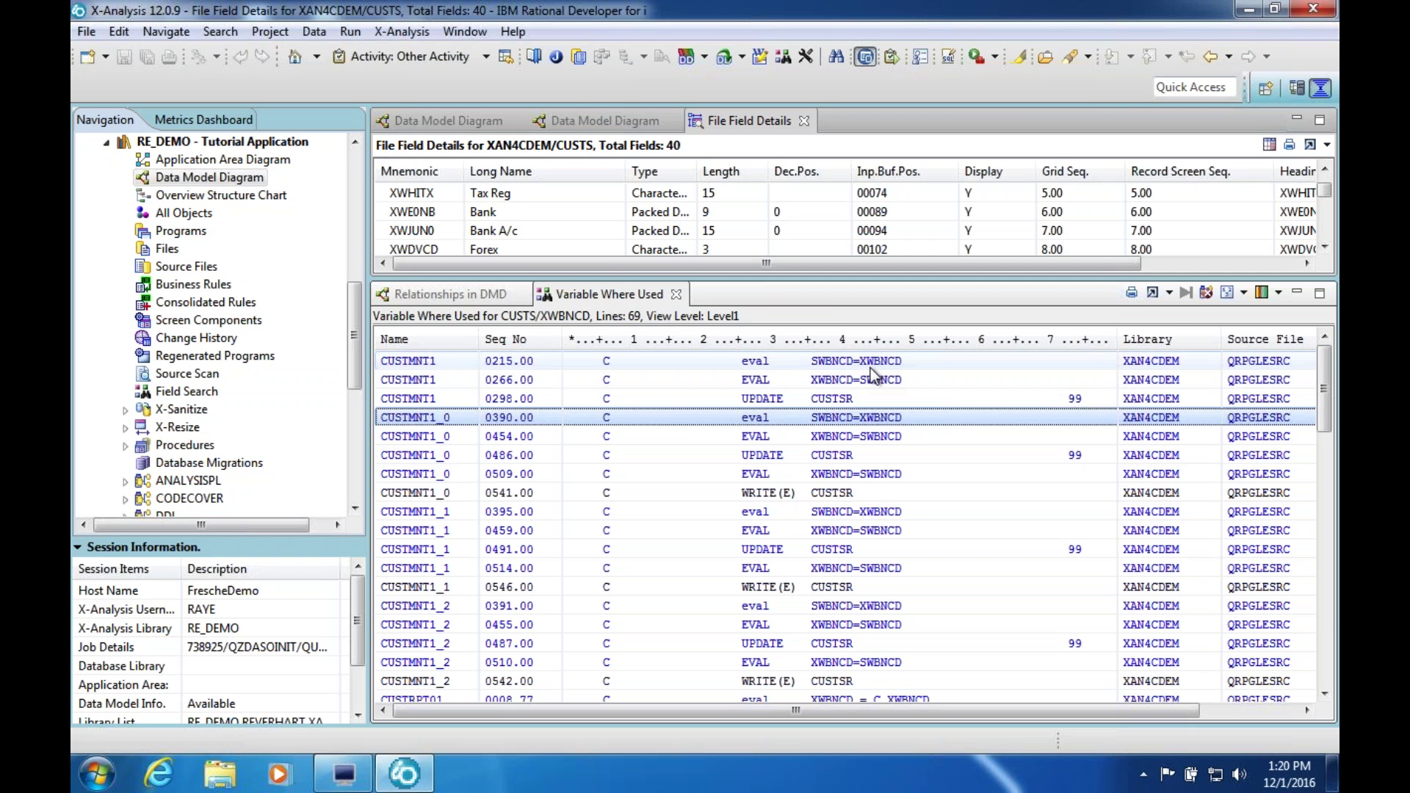
# Set the view level of the XWBNCD where-used results to Maximum Tracking
pyautogui.click(1244, 292)
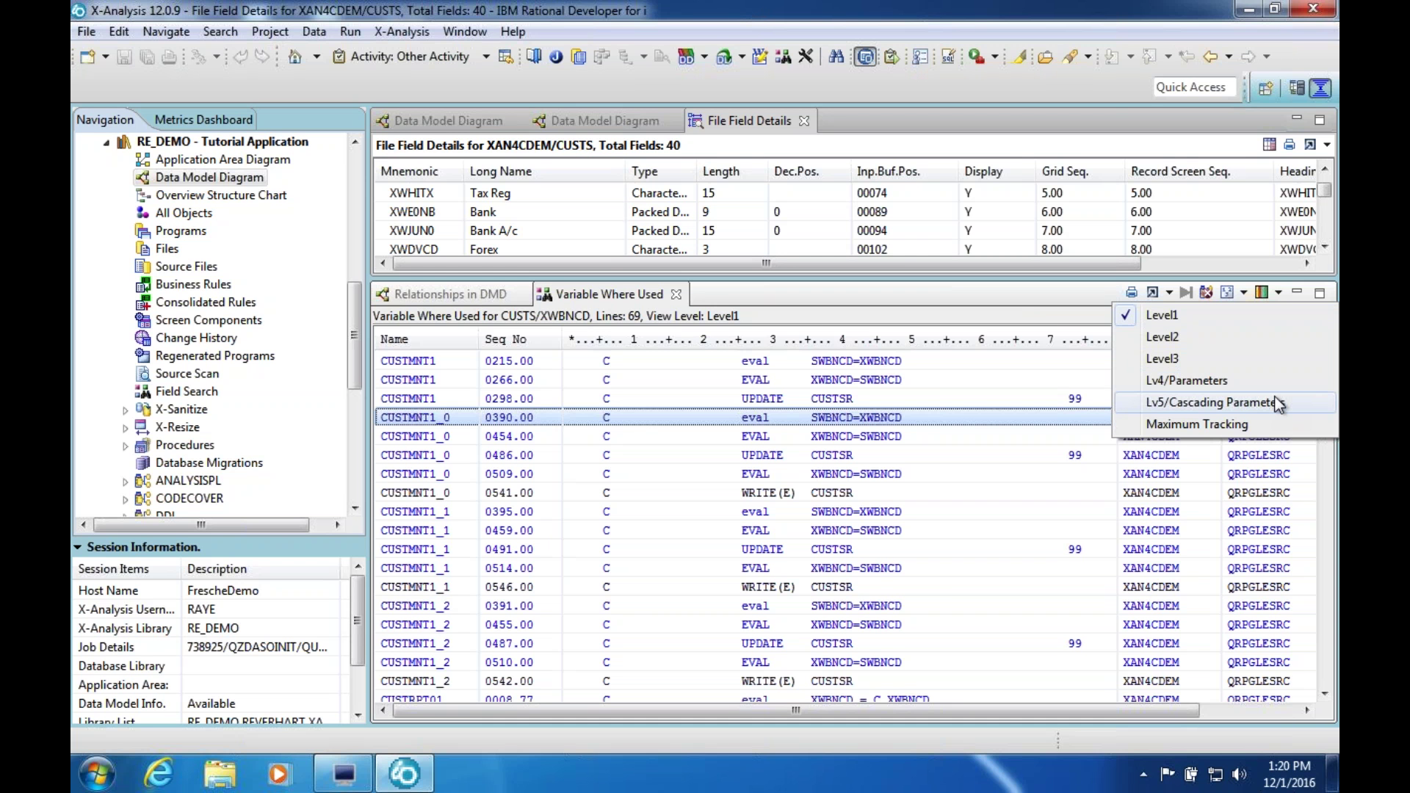
pyautogui.click(1221, 429)
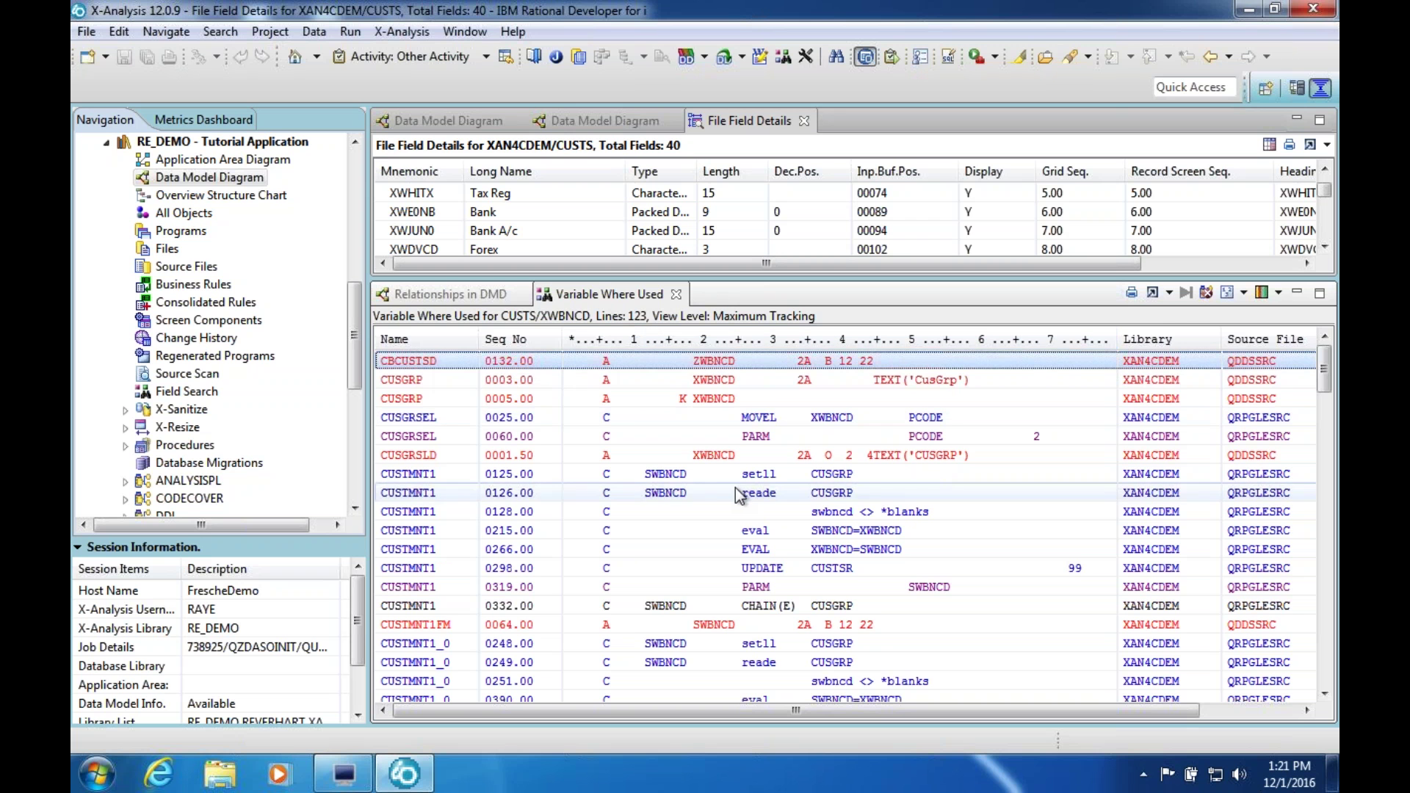
# Look through the Maximum Tracking results for indirect references to XWBNCD across programs and files
pyautogui.scroll(-1, 734, 488)
pyautogui.scroll(-2, 734, 487)
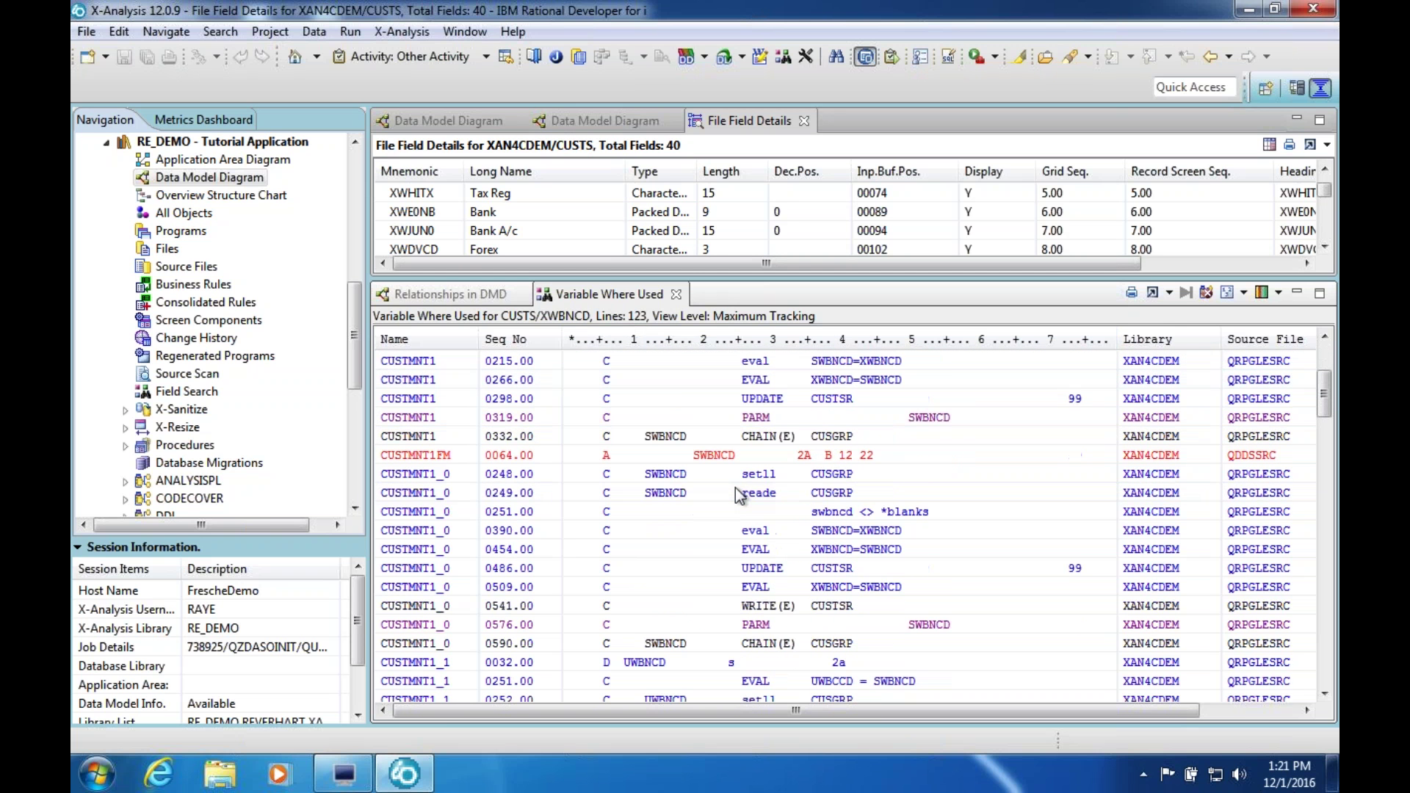
pyautogui.scroll(-1, 734, 488)
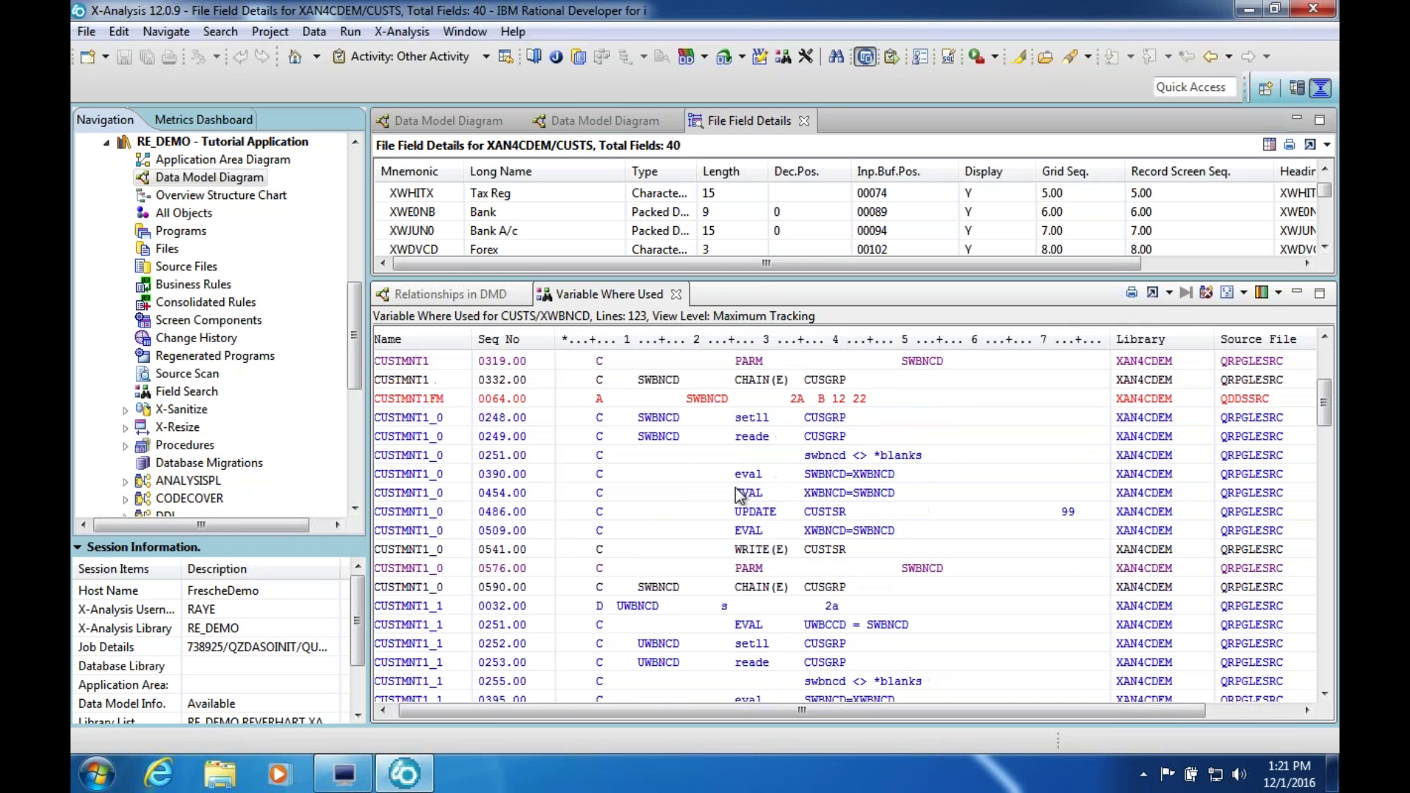
pyautogui.scroll(-1, 735, 487)
pyautogui.hscroll(-1, 738, 494)
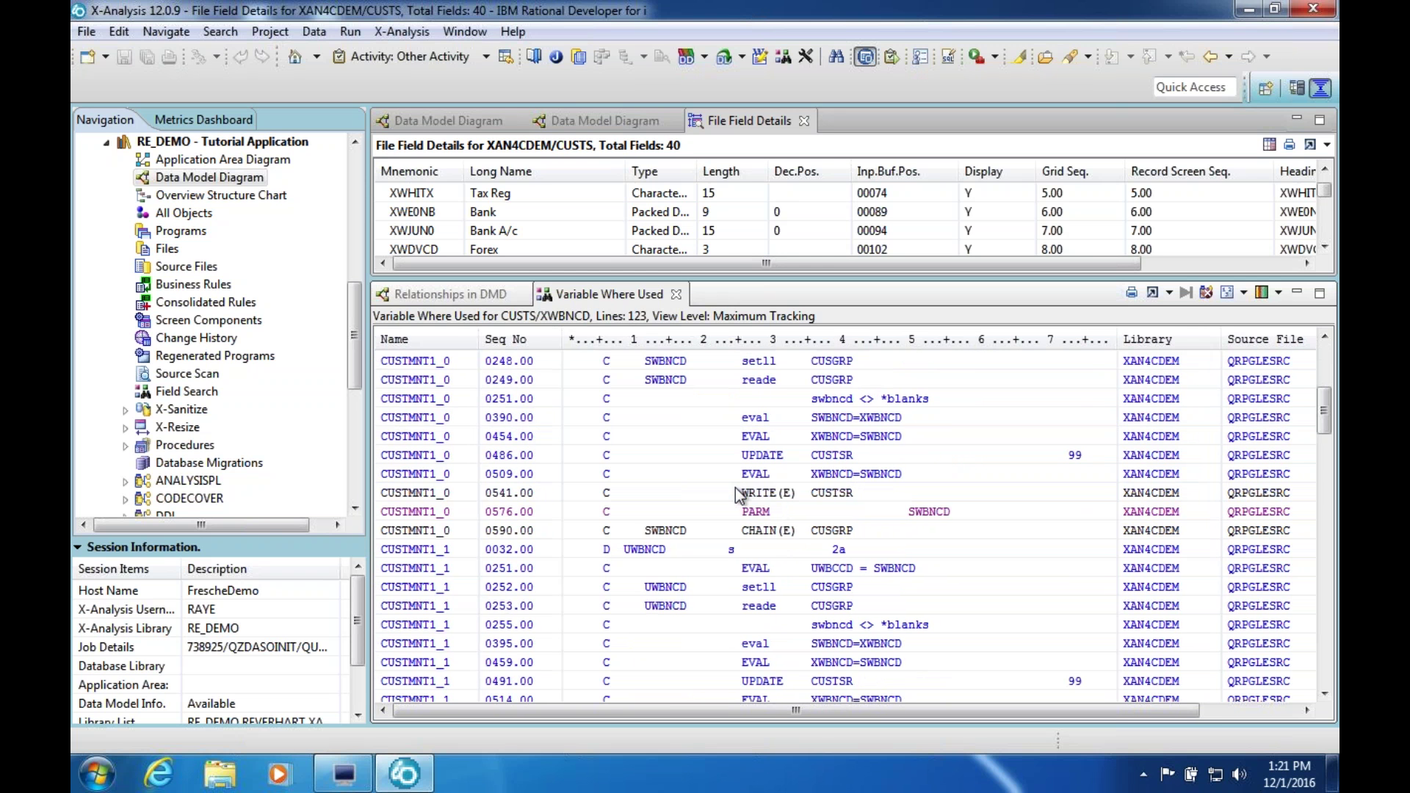
pyautogui.scroll(-6, 735, 487)
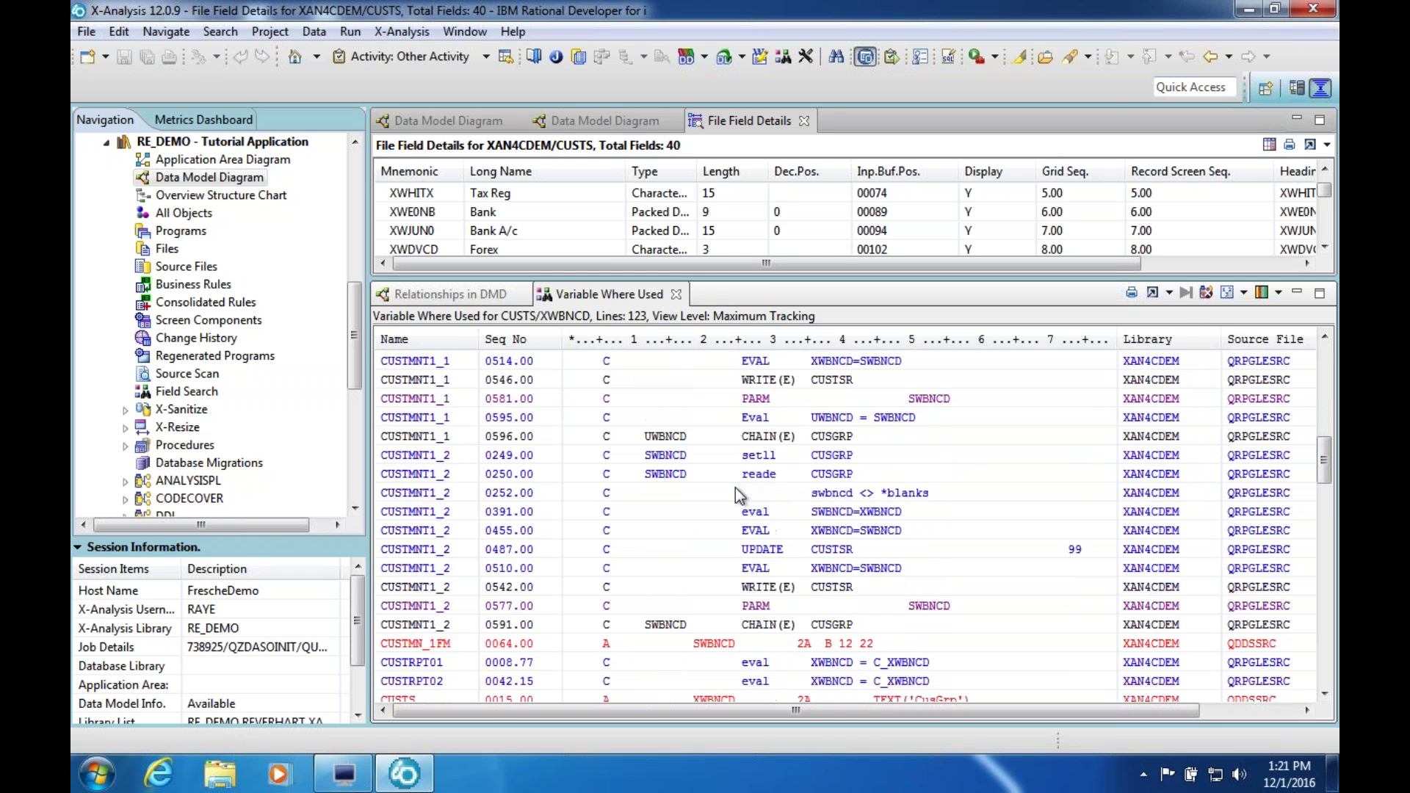
pyautogui.scroll(-4, 734, 487)
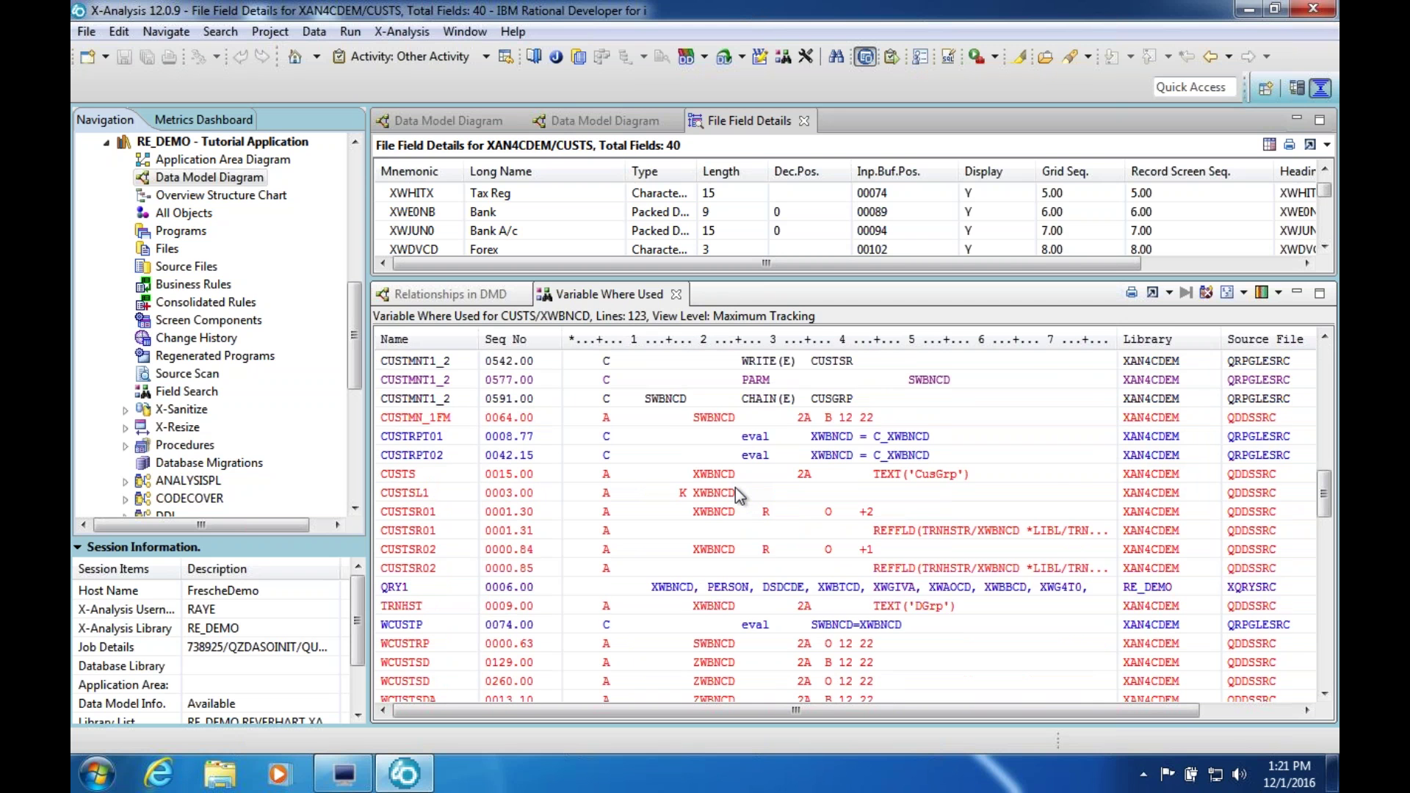
pyautogui.scroll(-1, 734, 488)
pyautogui.scroll(16, 734, 487)
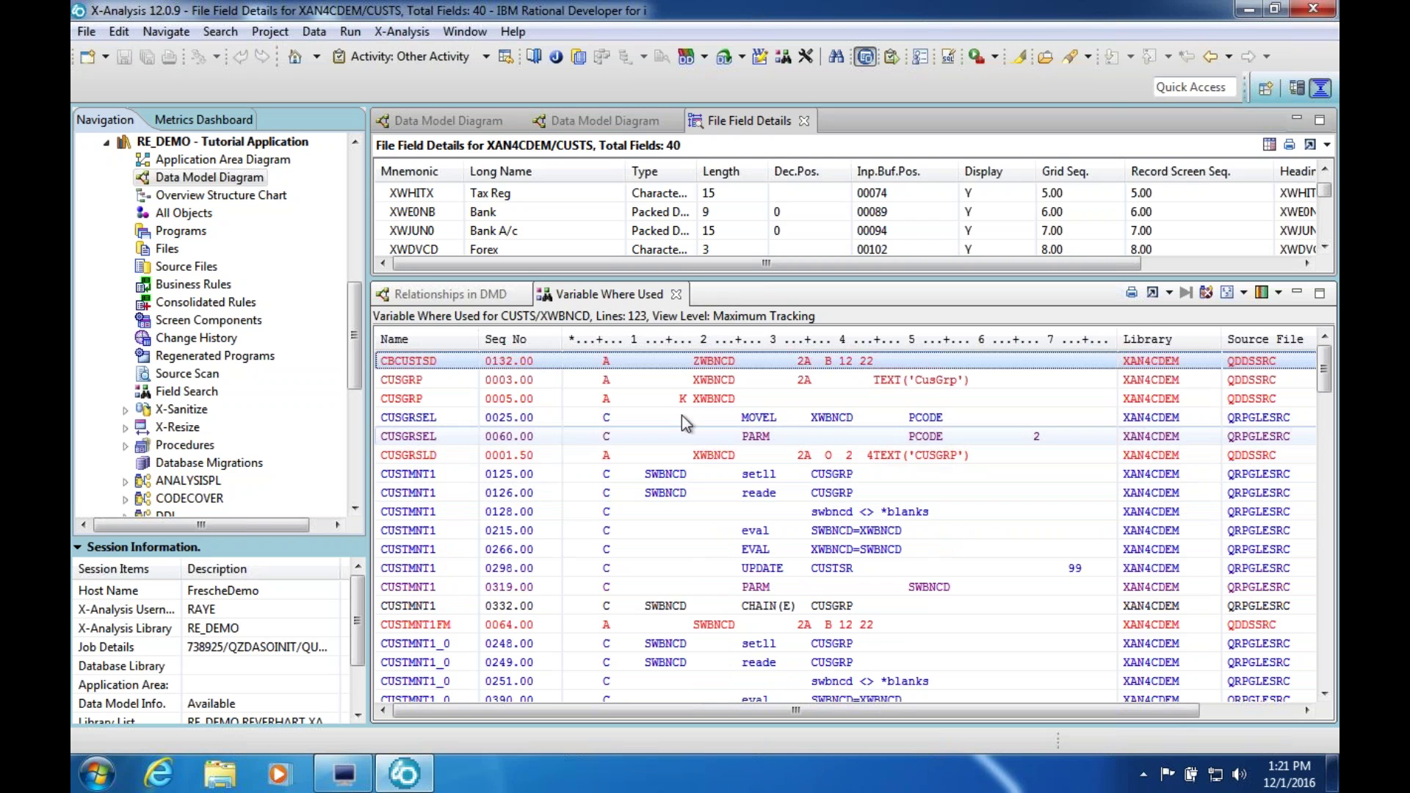
# Open the CUSGRSEL source at the PCODE parameter line 0060.00 and view the surrounding code
pyautogui.doubleClick(414, 436)
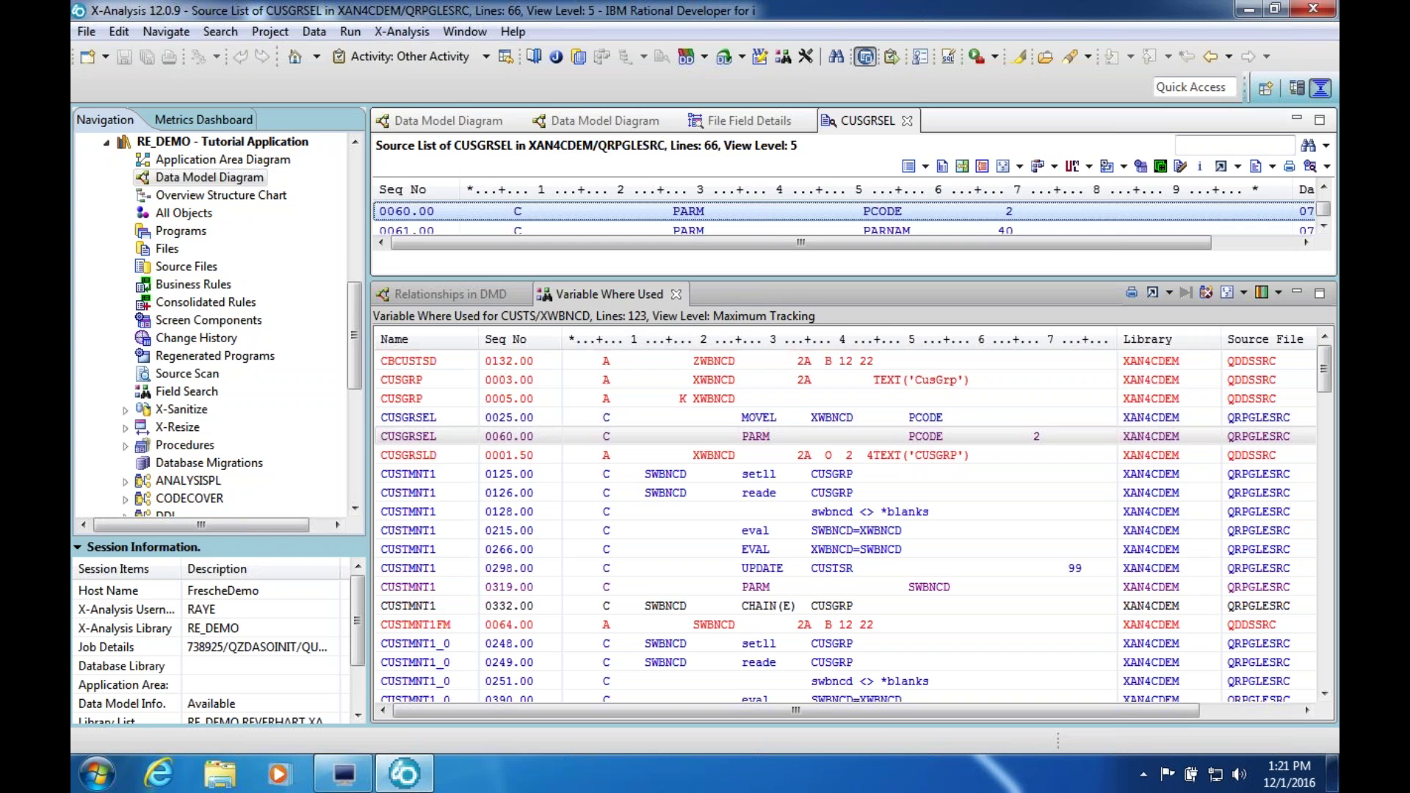
pyautogui.moveTo(841, 479); pyautogui.dragTo(807, 645)
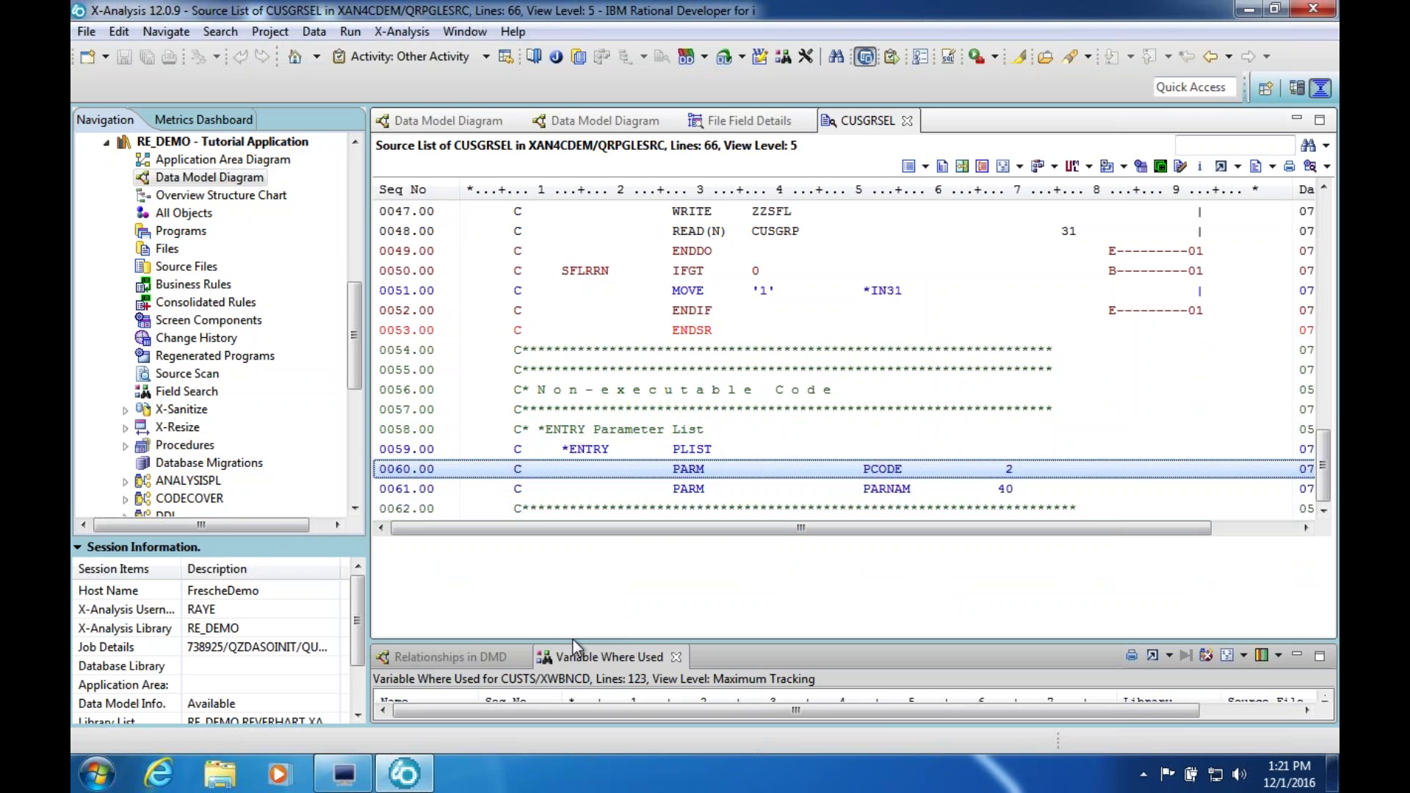
pyautogui.moveTo(599, 643); pyautogui.dragTo(617, 432)
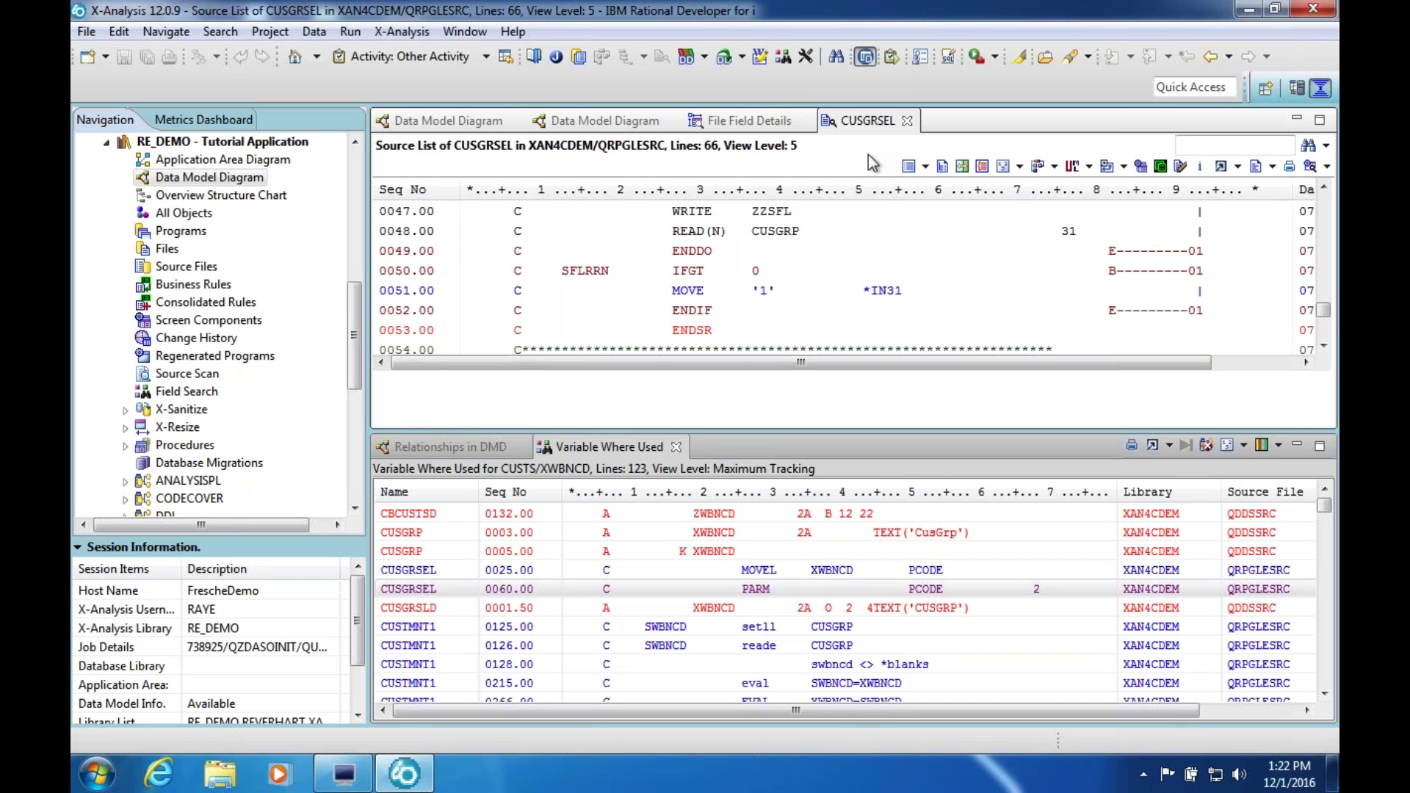
# Return to the CUSTS data model diagram and open the data flow diagram for the CUSTS file
pyautogui.click(554, 125)
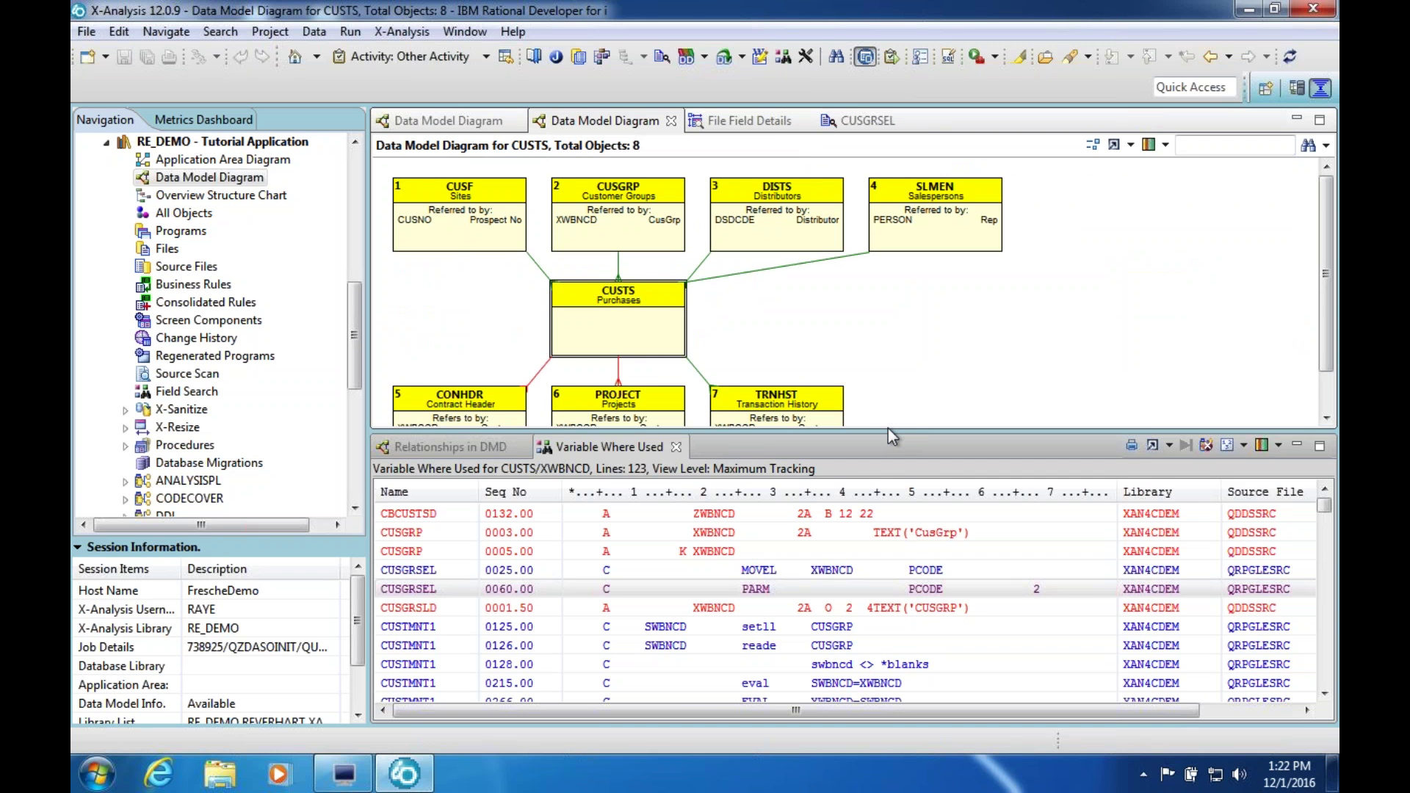
pyautogui.moveTo(900, 431); pyautogui.dragTo(901, 528)
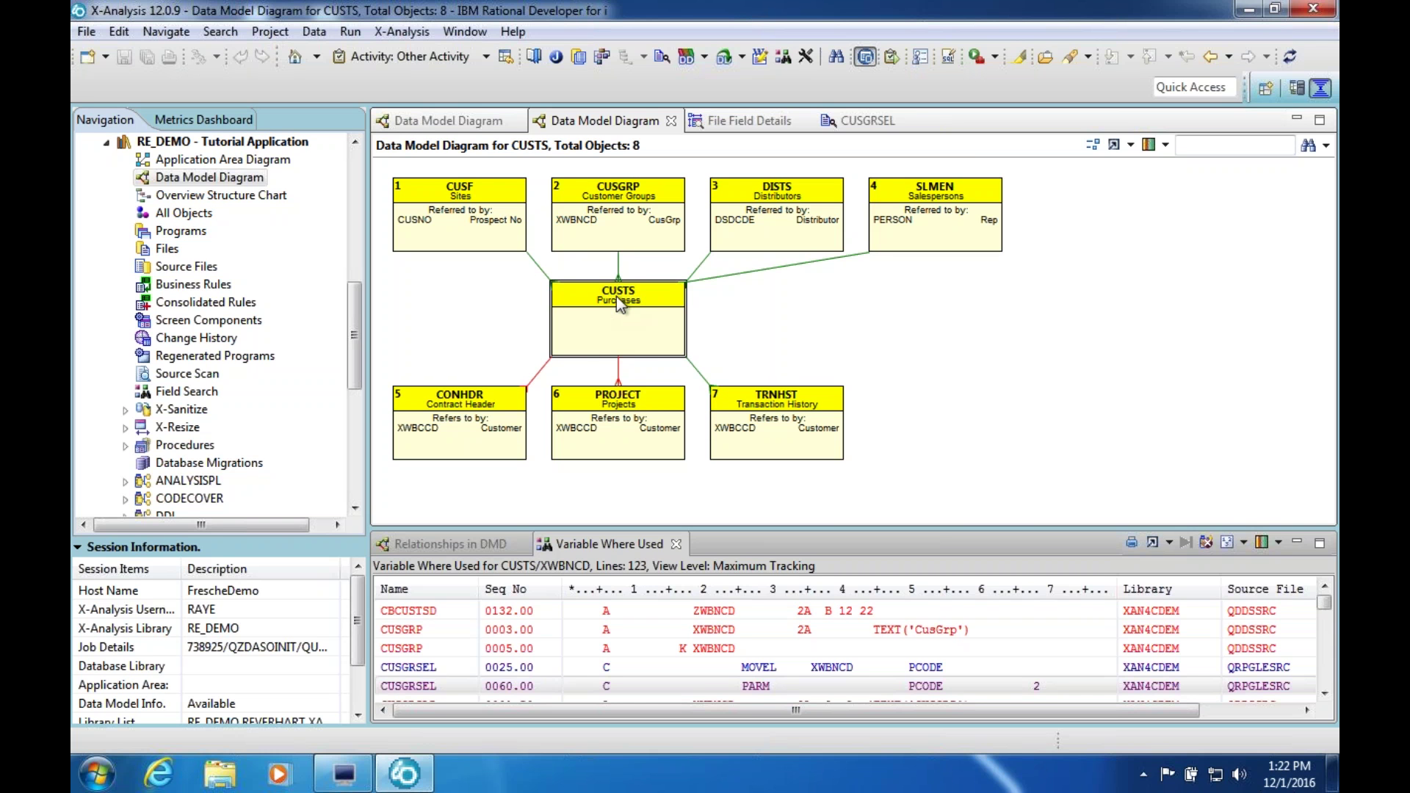
pyautogui.rightClick(622, 335)
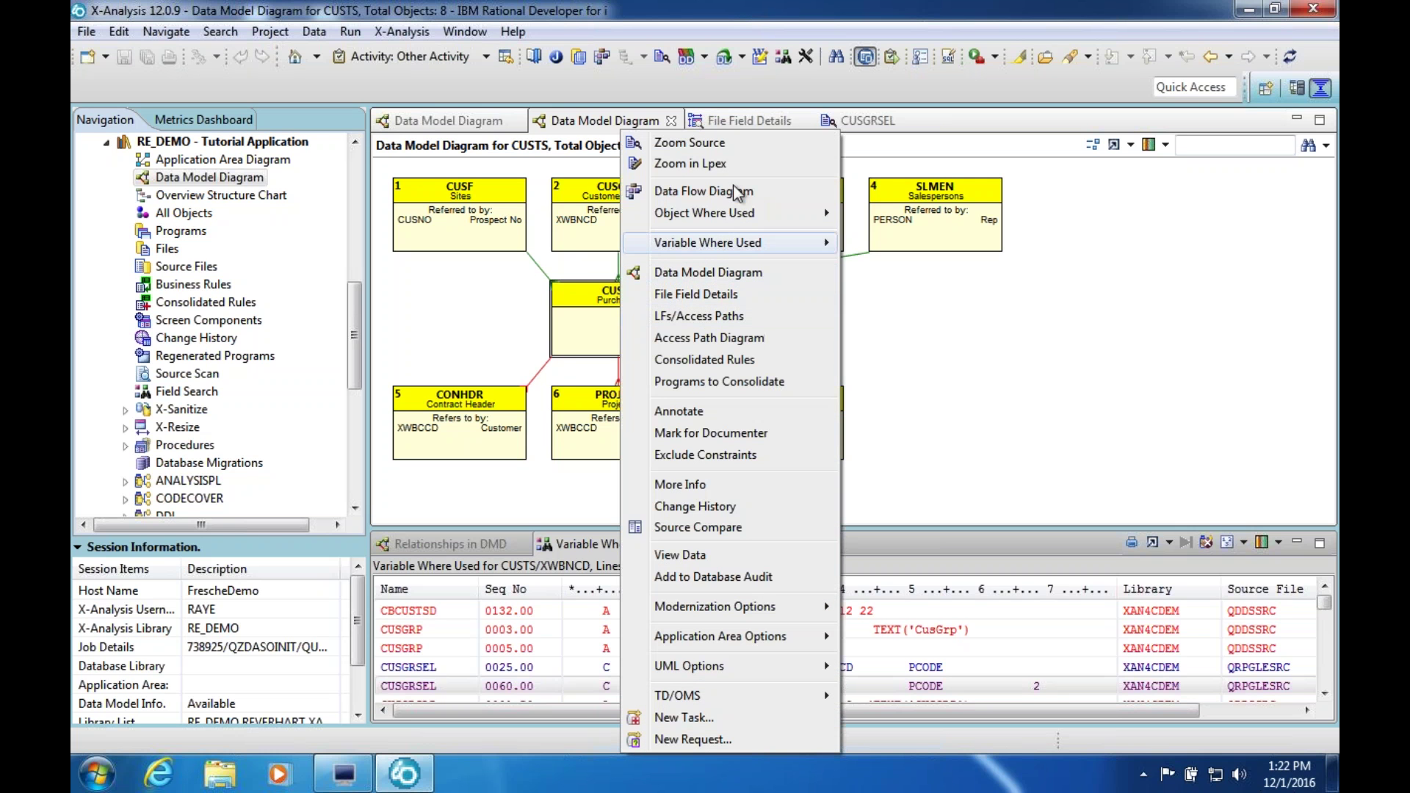
pyautogui.click(704, 192)
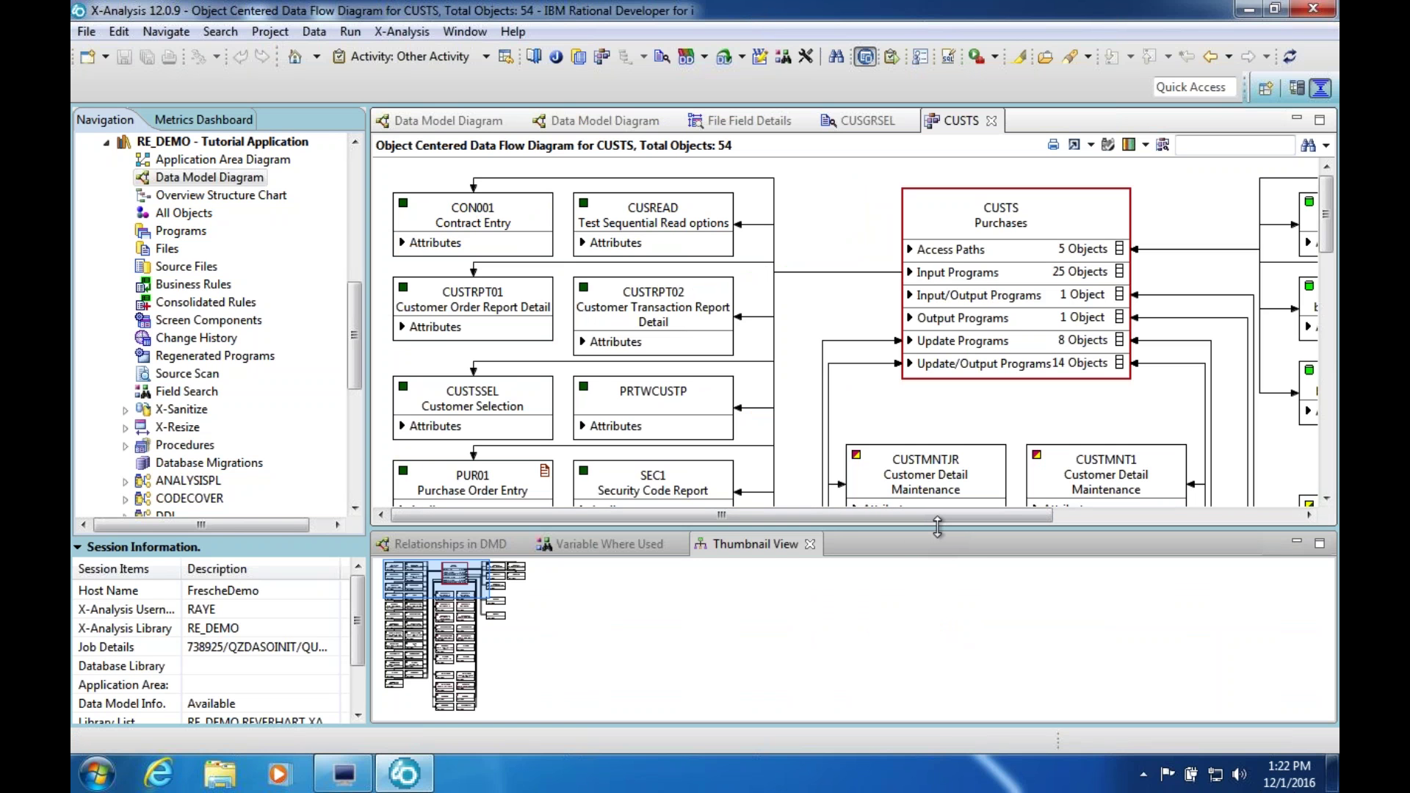
# Enlarge the diagram area and examine the access paths and the input, output and update programs around CUSTS
pyautogui.moveTo(937, 526); pyautogui.dragTo(915, 646)
pyautogui.moveTo(914, 514); pyautogui.dragTo(1098, 502)
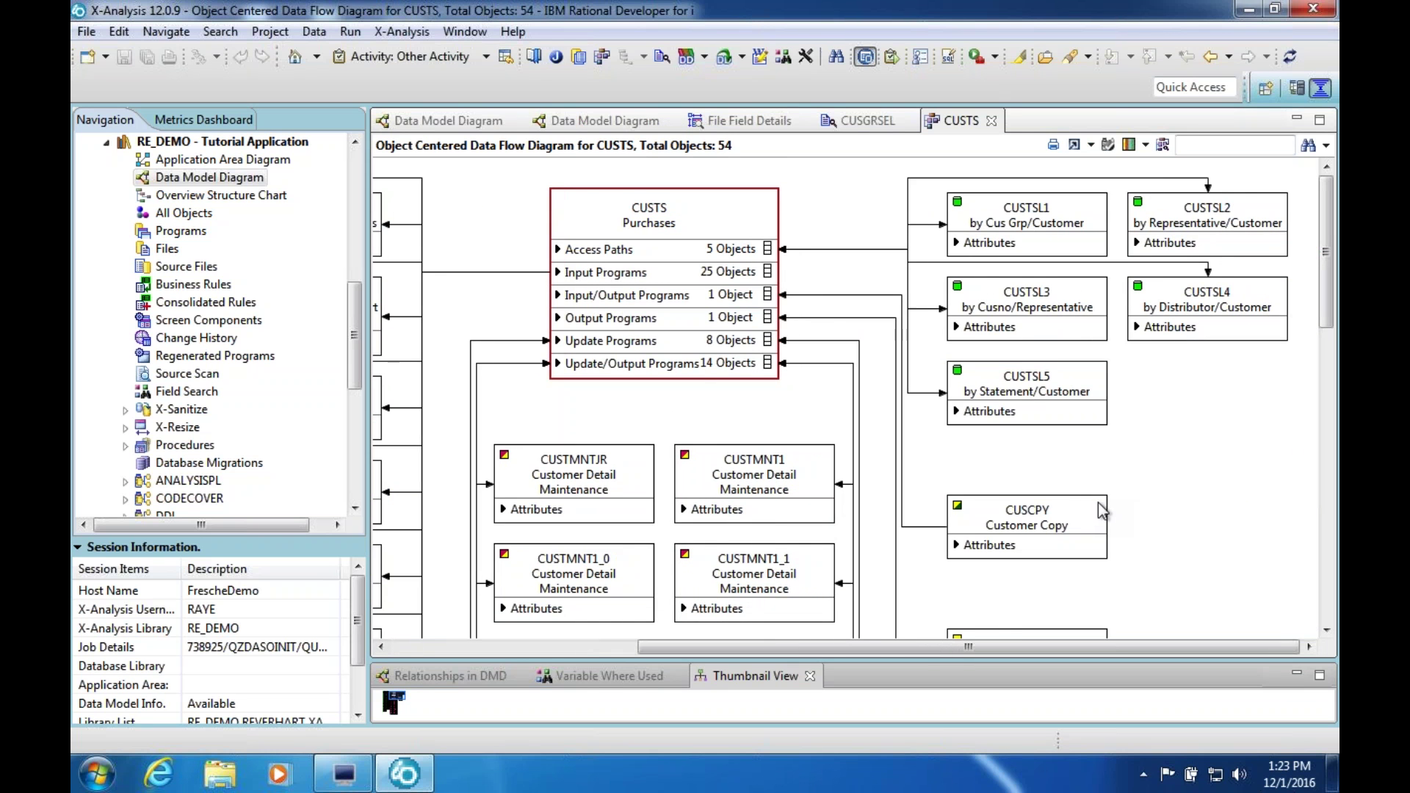
pyautogui.scroll(-1, 1182, 516)
pyautogui.scroll(-5, 1182, 515)
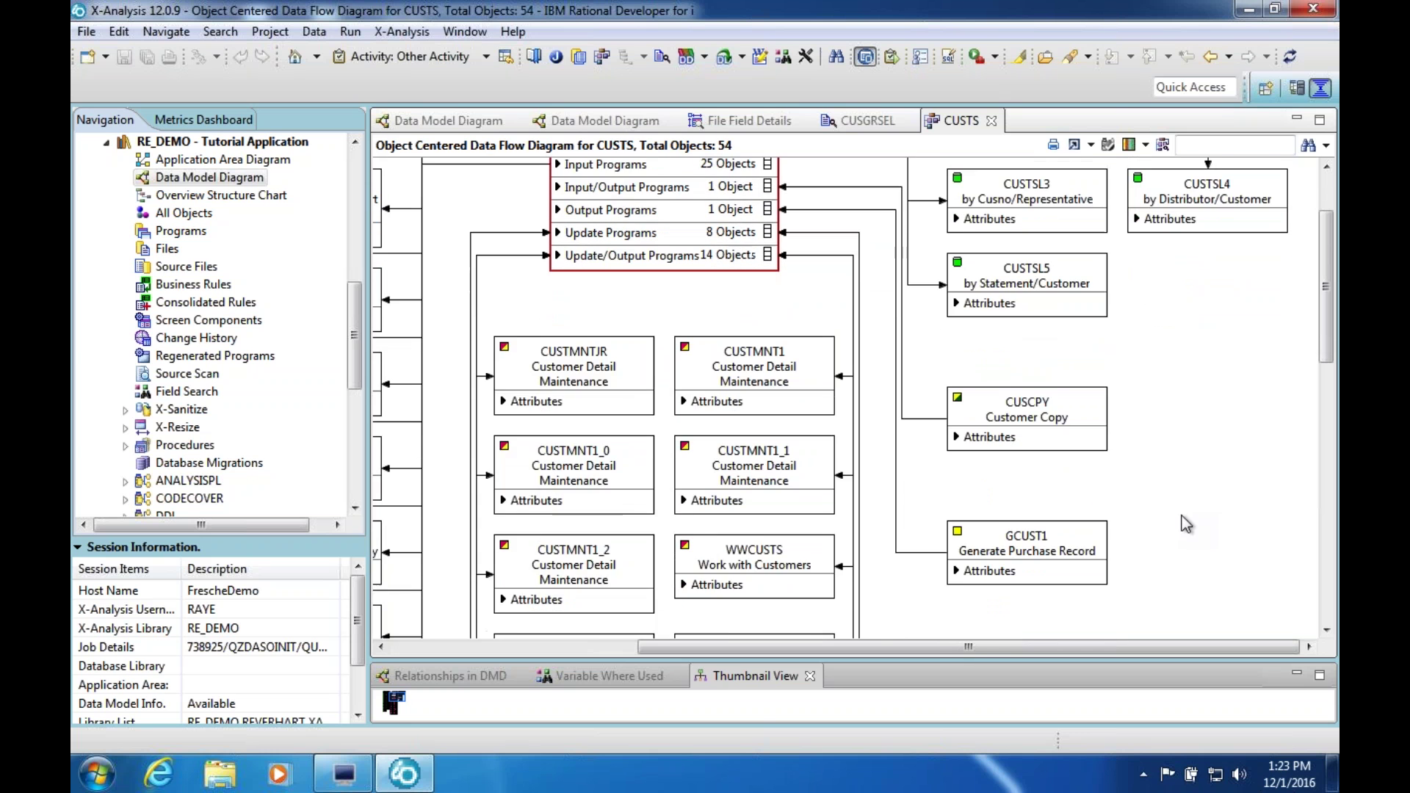
pyautogui.hscroll(-10, 540, 342)
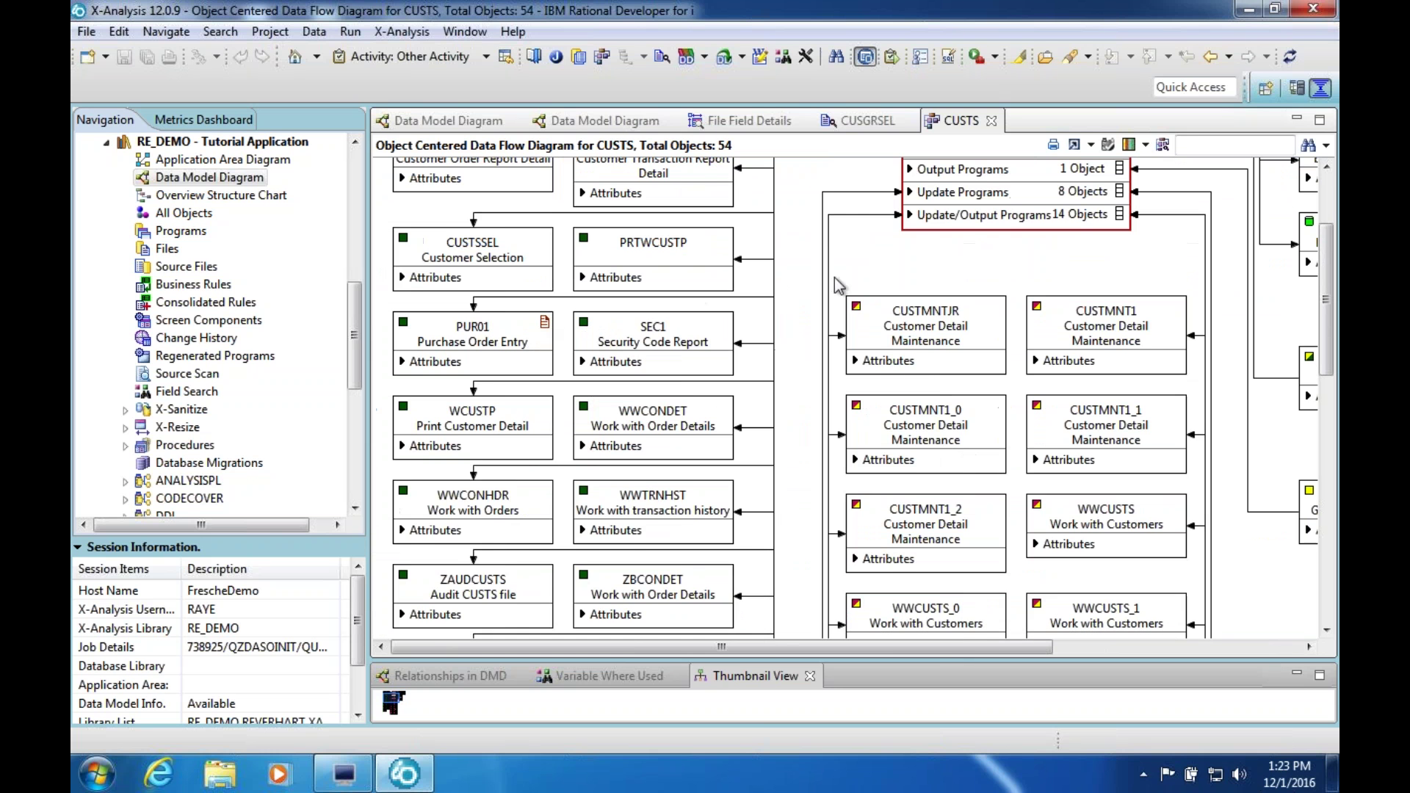
pyautogui.scroll(5, 831, 222)
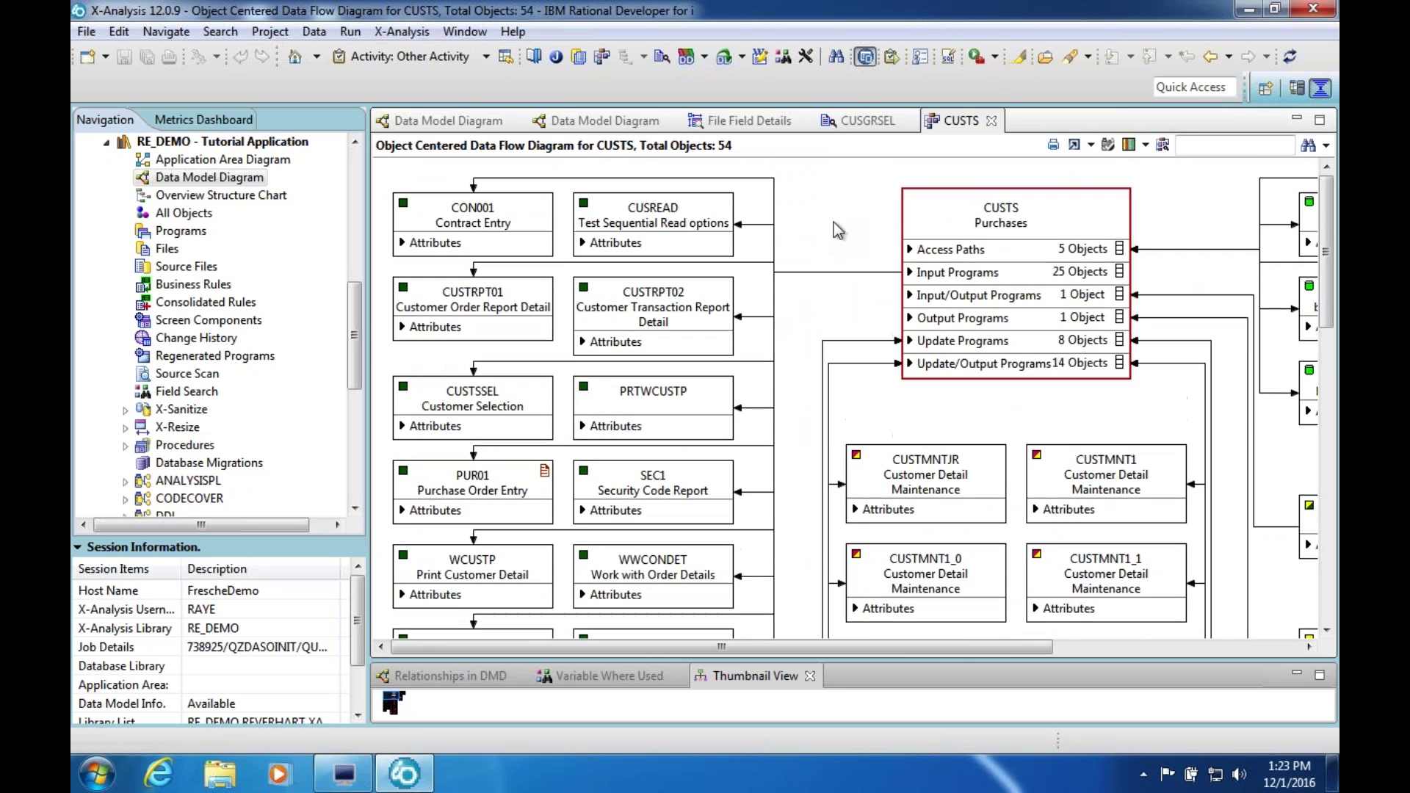
pyautogui.moveTo(974, 240)
pyautogui.moveTo(900, 492)
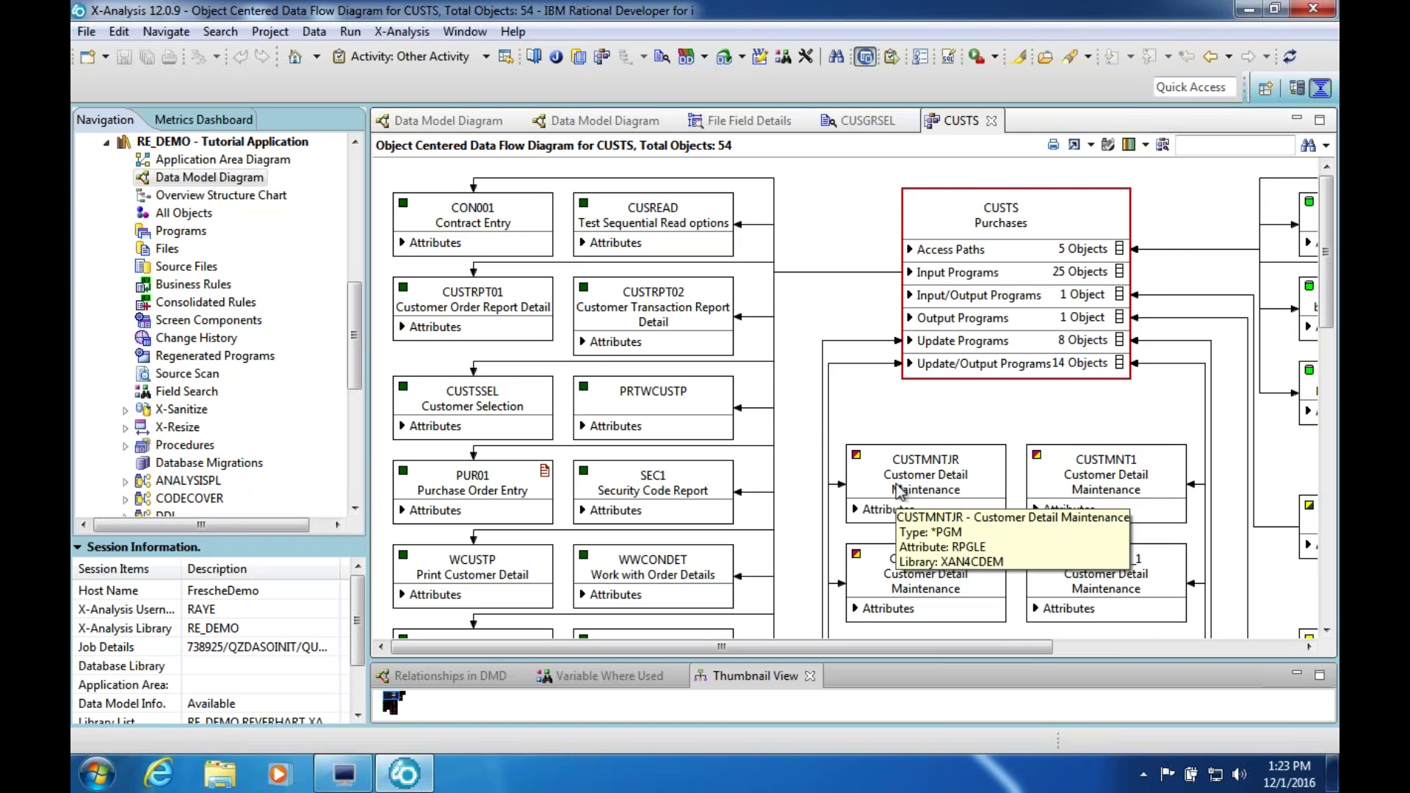
# Open the program-centered data flow diagram for WWCUSTS from the CUSTS diagram and review its called programs and files
pyautogui.scroll(-1, 900, 491)
pyautogui.scroll(-5, 896, 485)
pyautogui.hscroll(1, 895, 485)
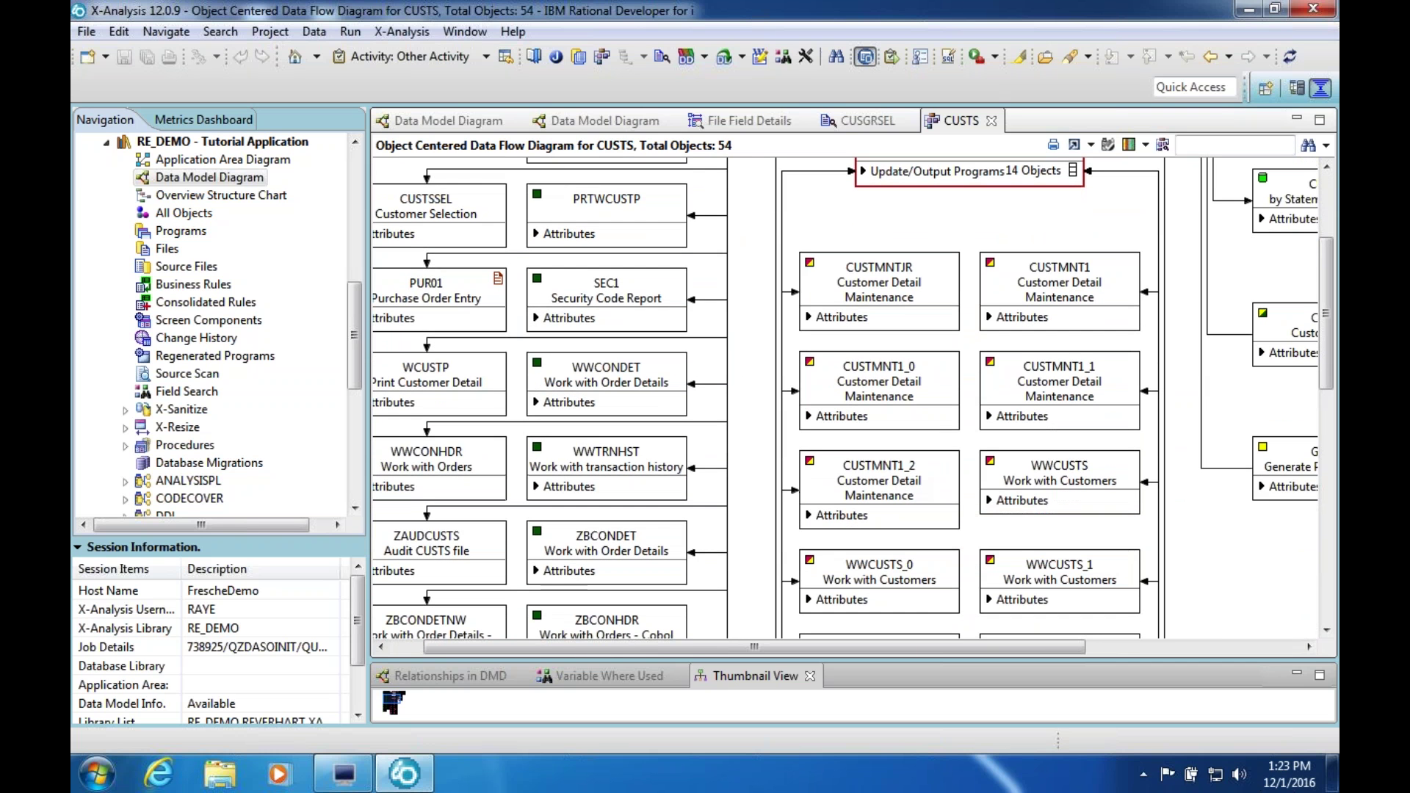
pyautogui.moveTo(1058, 500)
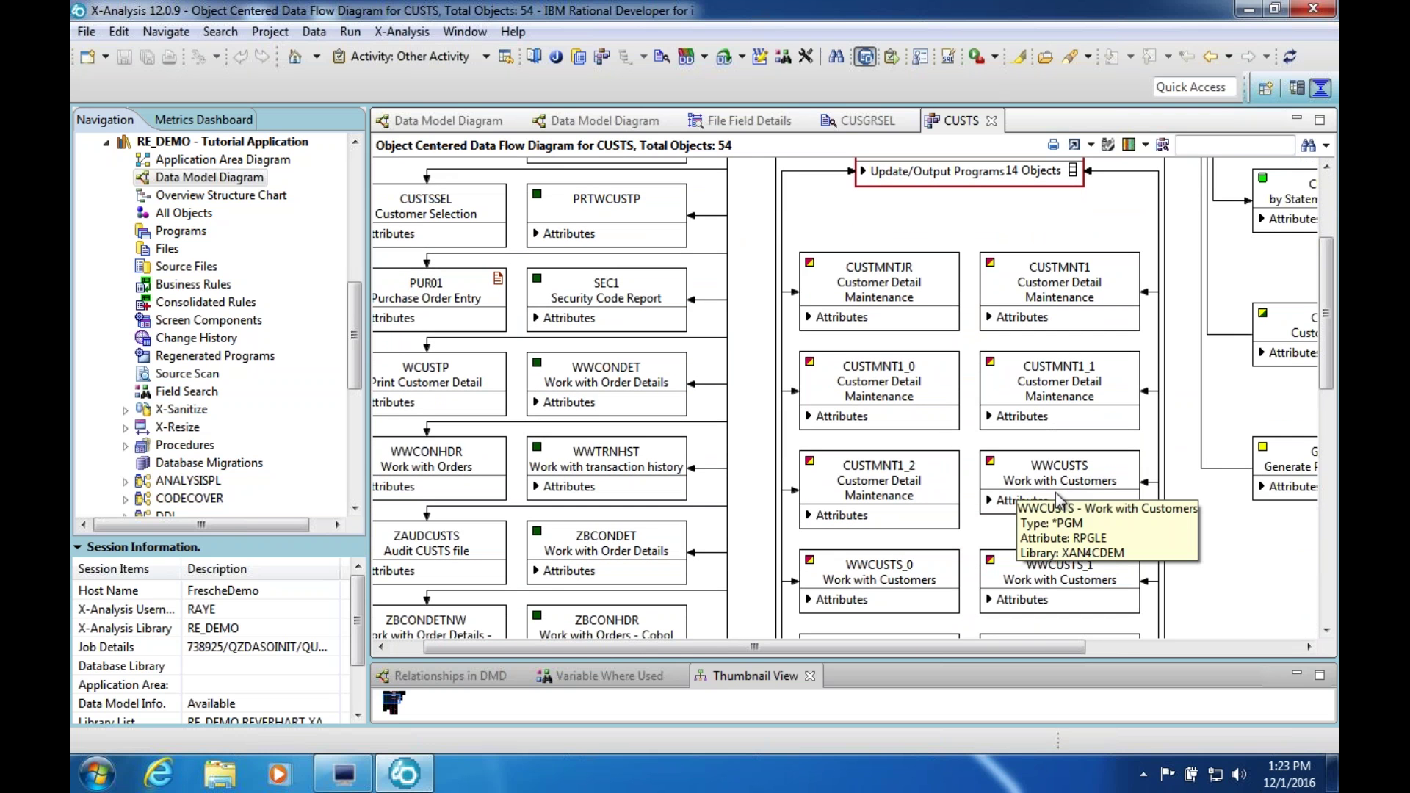
pyautogui.doubleClick(1057, 499)
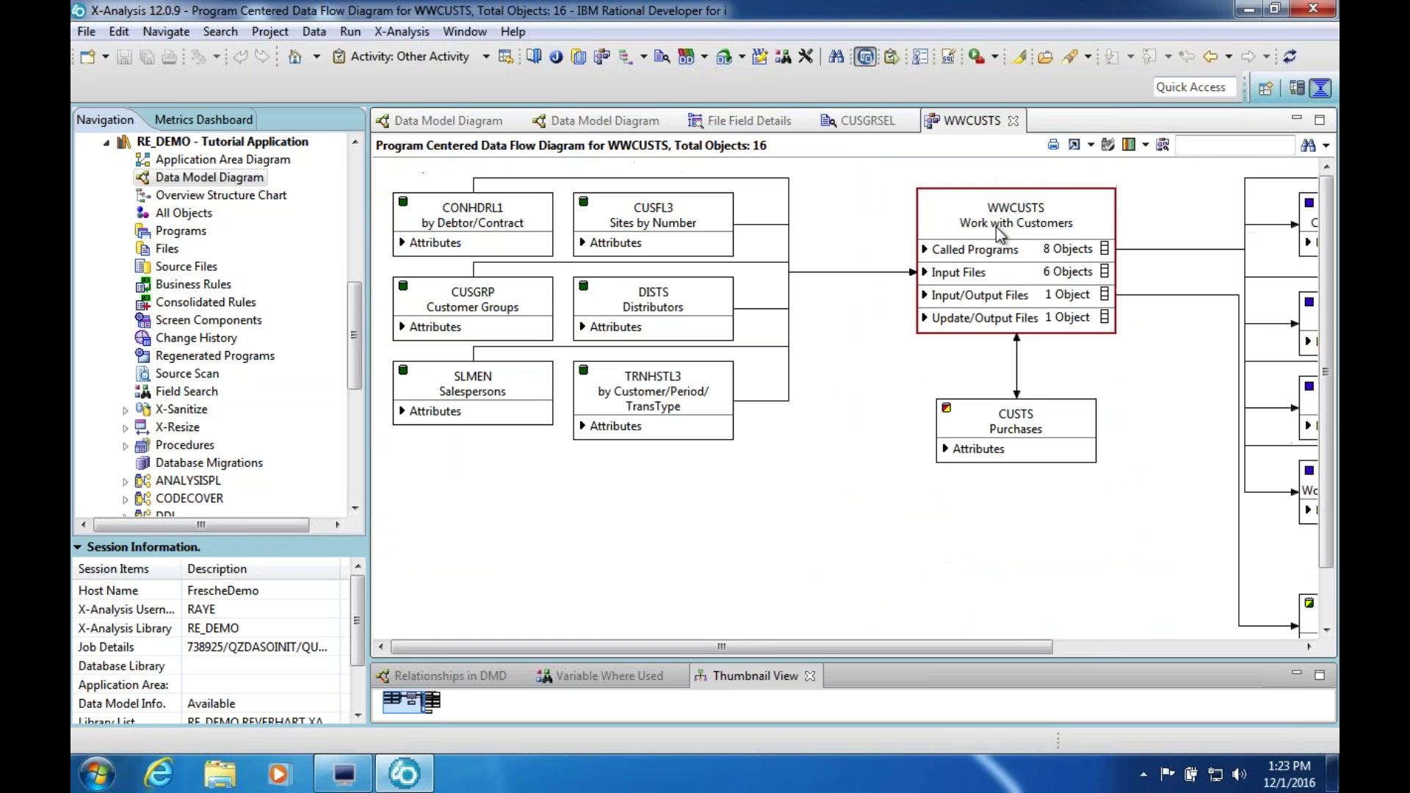
pyautogui.moveTo(1015, 226)
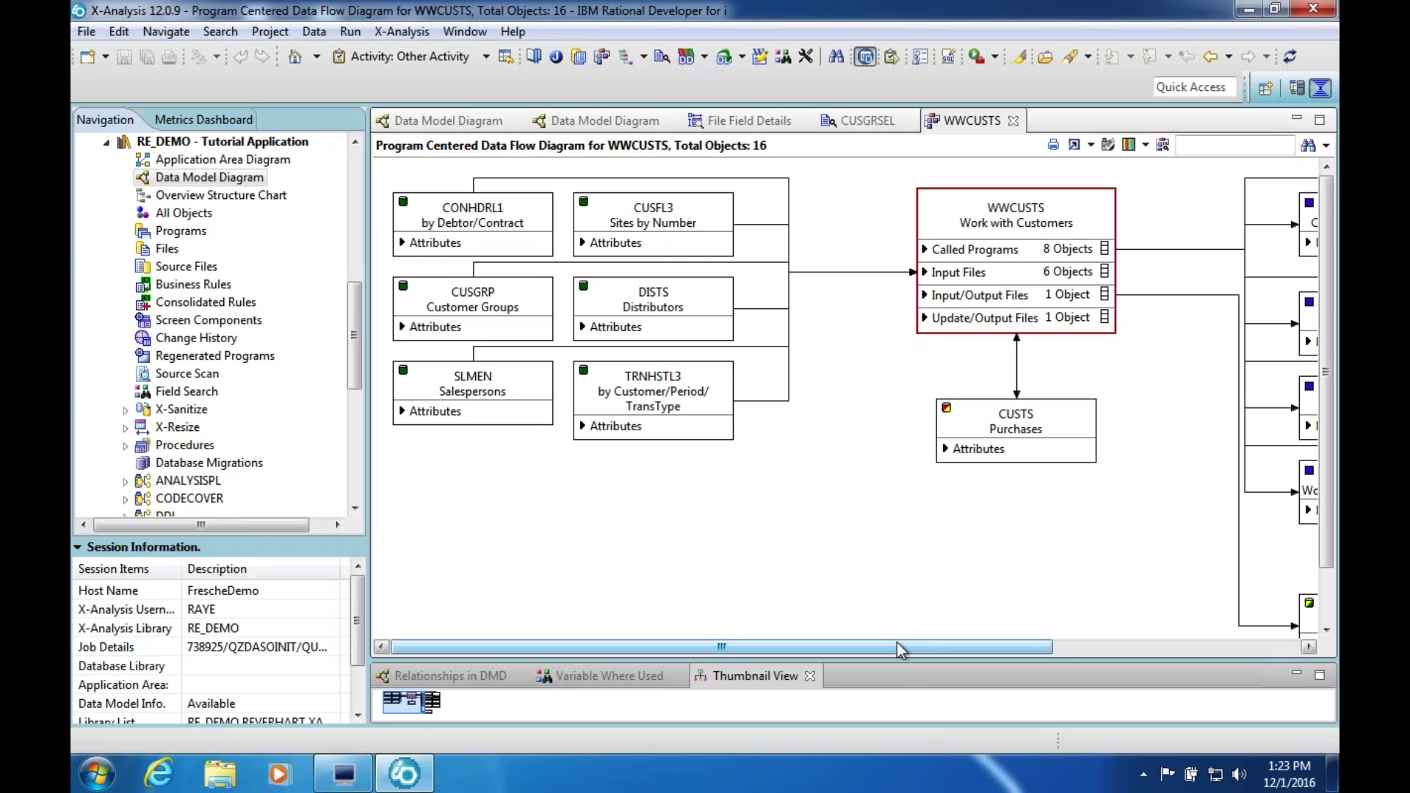
pyautogui.moveTo(896, 646); pyautogui.dragTo(1096, 645)
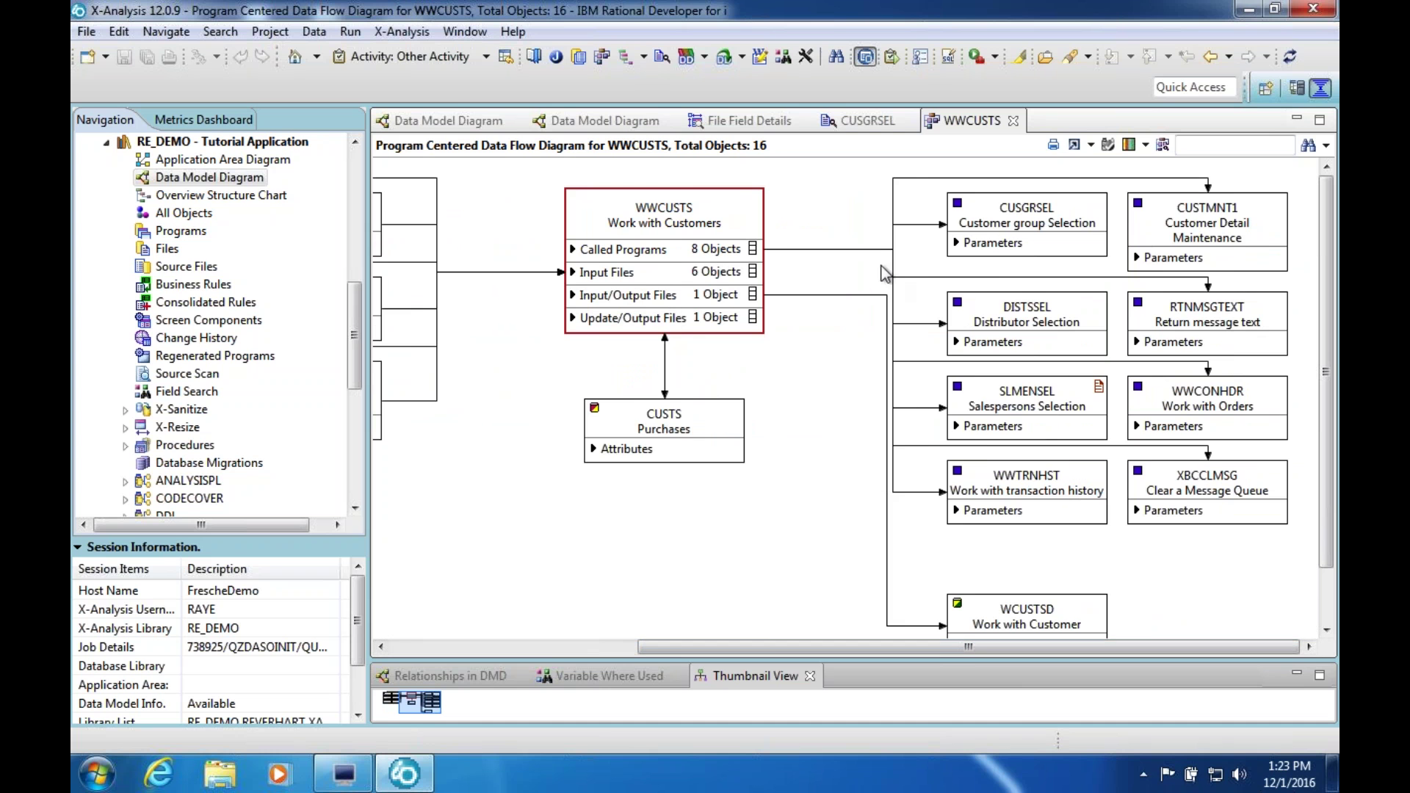
pyautogui.moveTo(1026, 619)
pyautogui.moveTo(1021, 646); pyautogui.dragTo(771, 646)
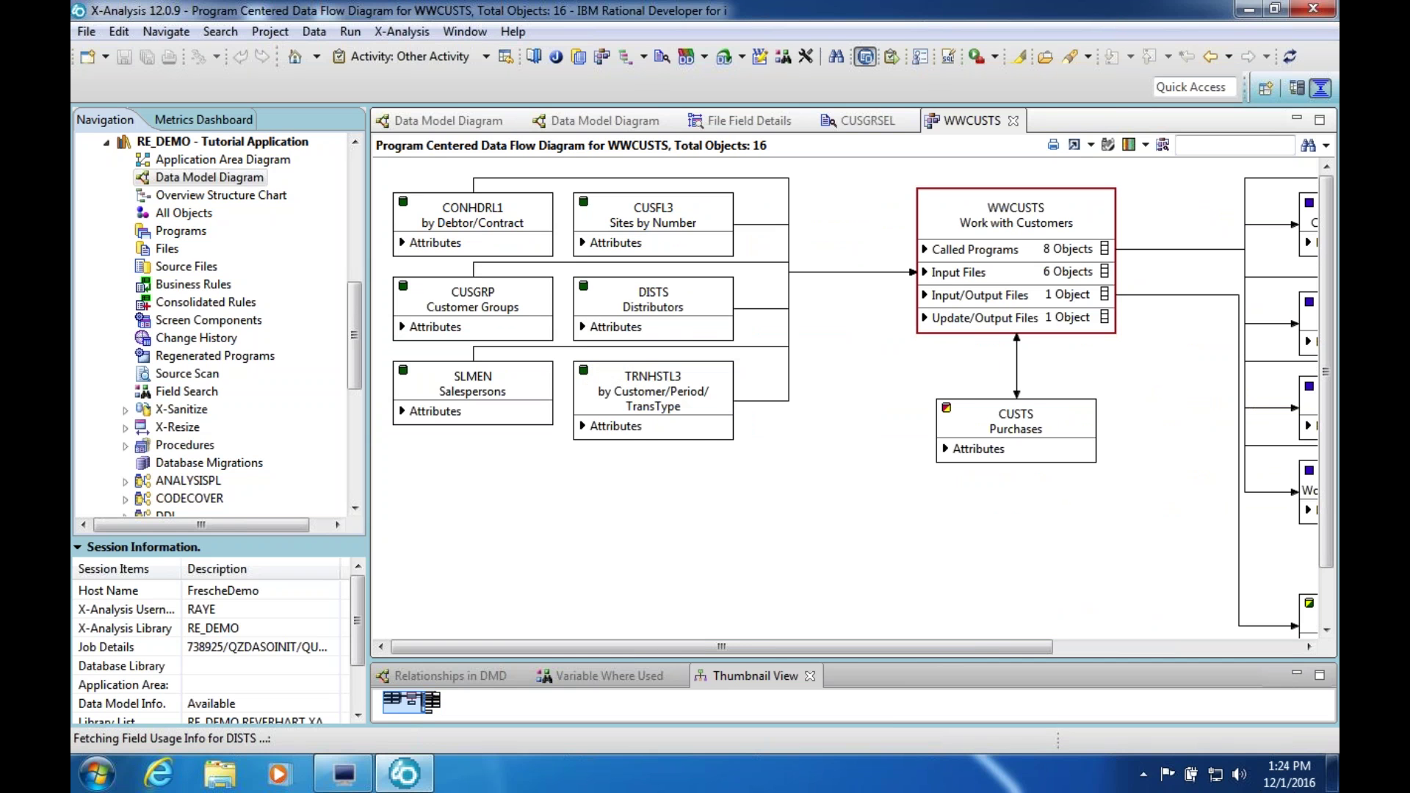
# Expand the attributes of the DISTS and CUSGRP input files to view the fields WWCUSTS uses
pyautogui.click(583, 327)
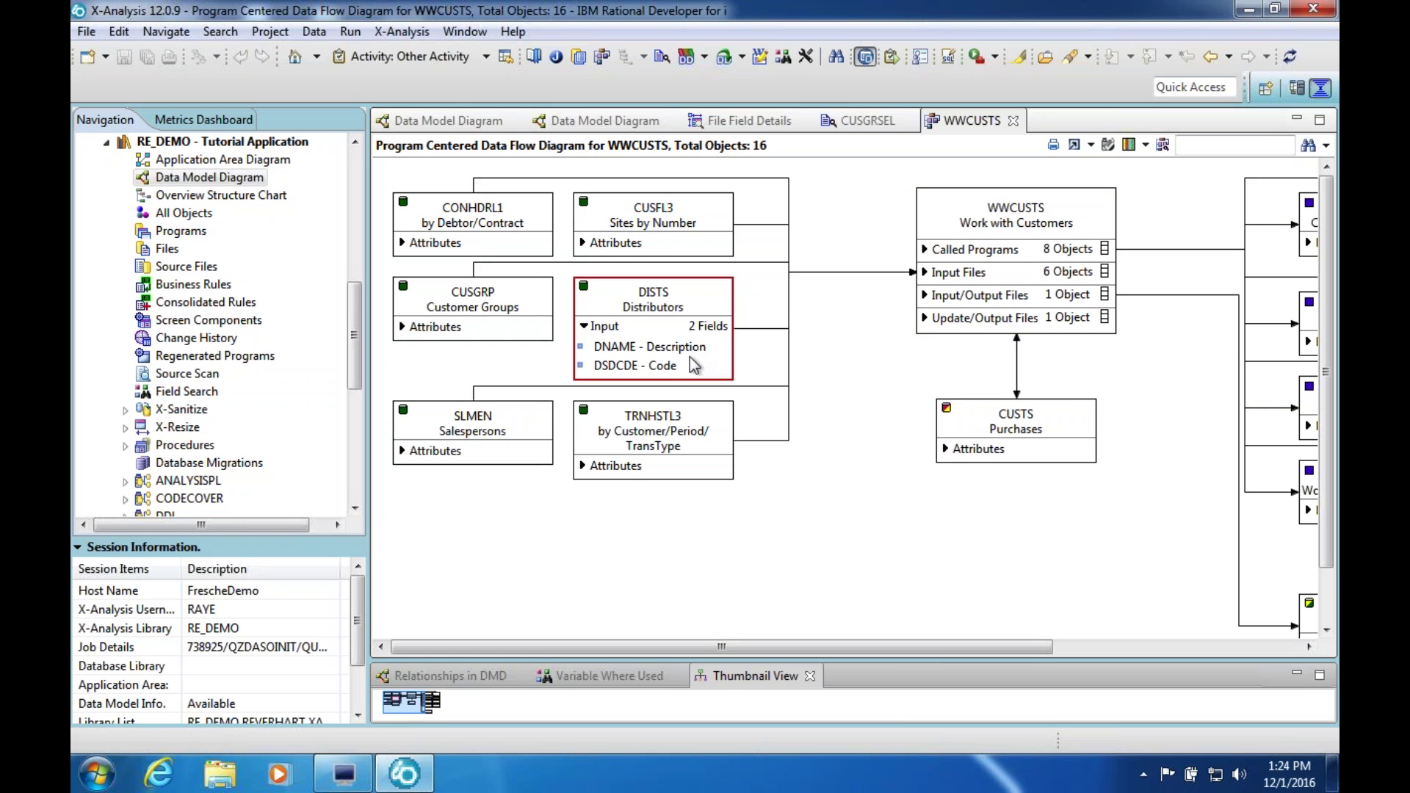
pyautogui.moveTo(679, 375)
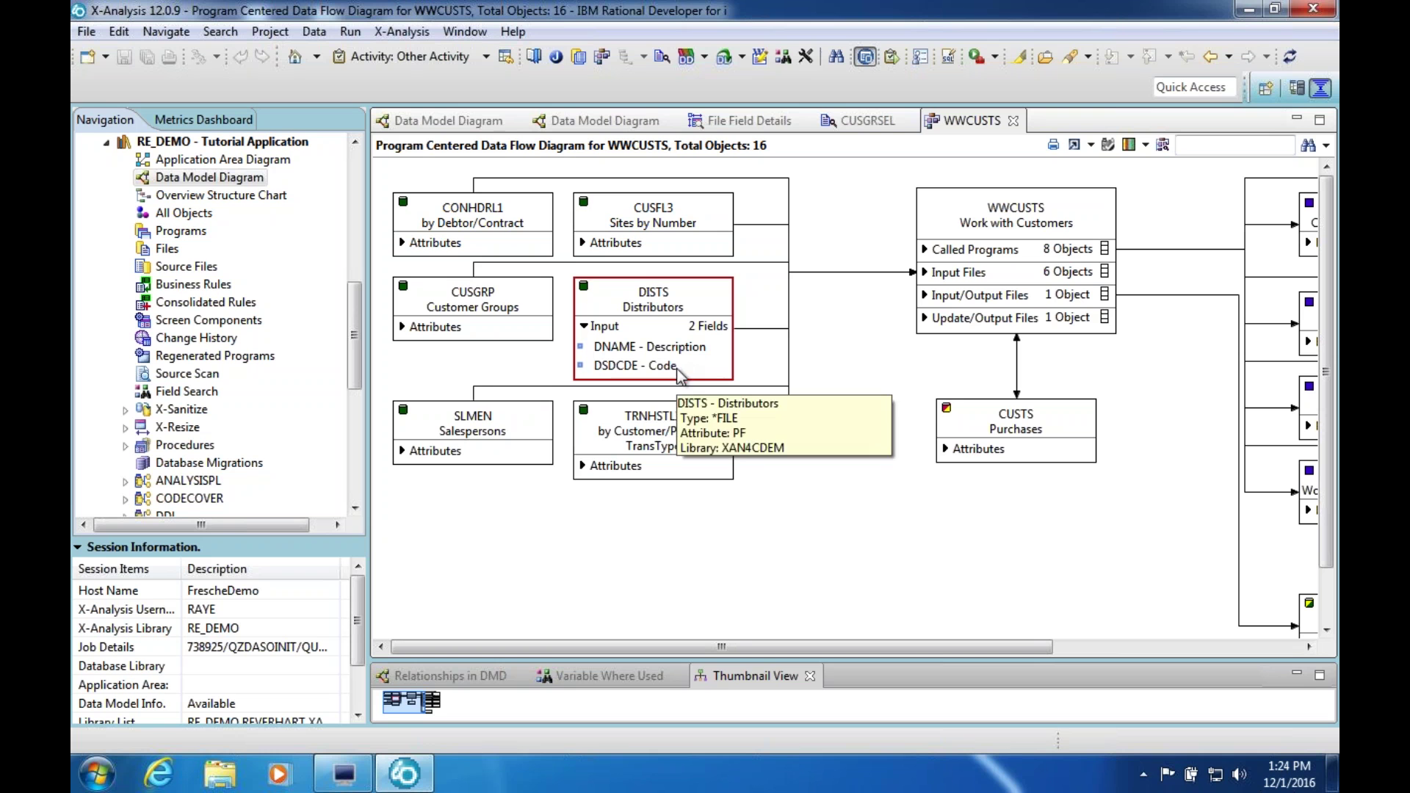
pyautogui.click(457, 327)
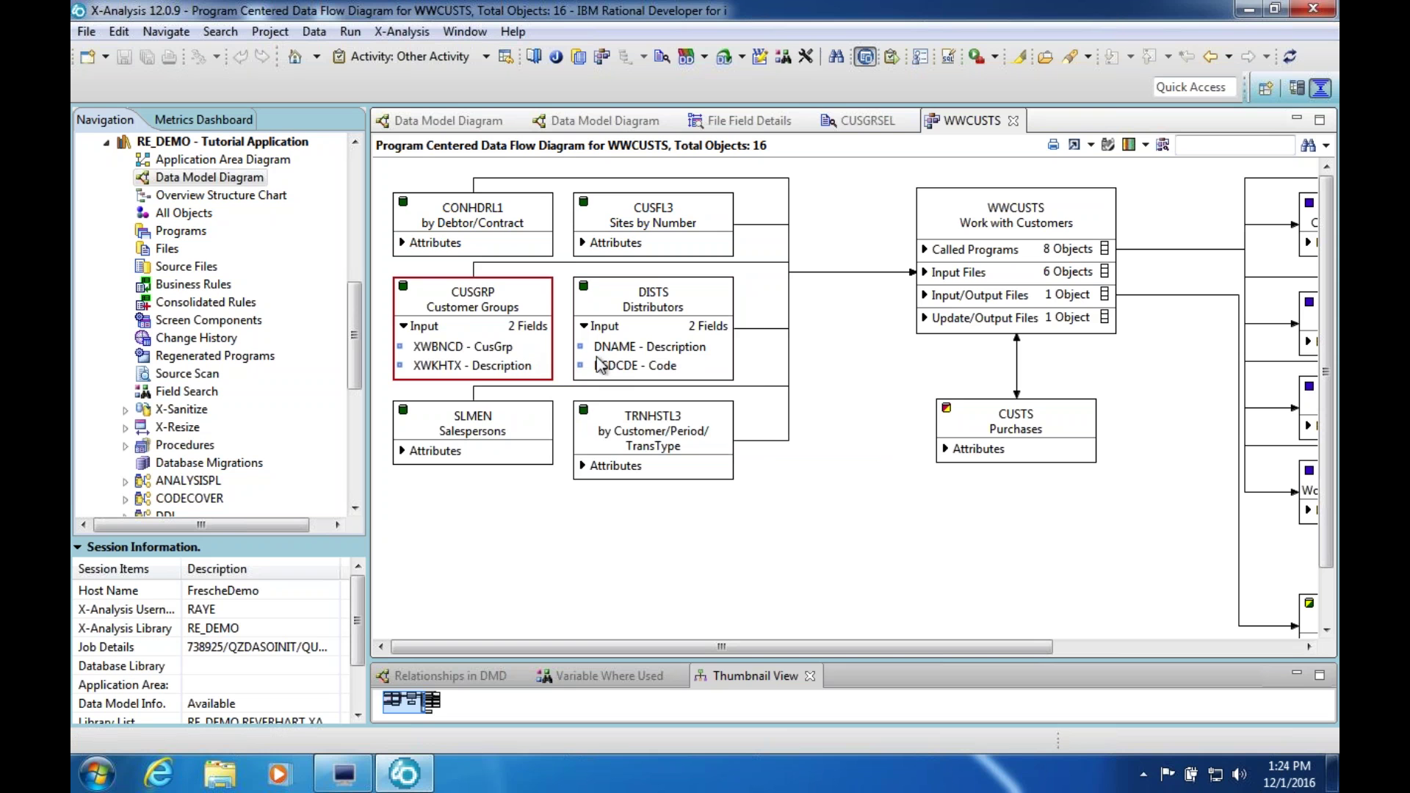
pyautogui.moveTo(639, 350)
# Open the data flow diagram for the called program SLMENSEL and view its calling programs and files
pyautogui.moveTo(841, 646); pyautogui.dragTo(998, 649)
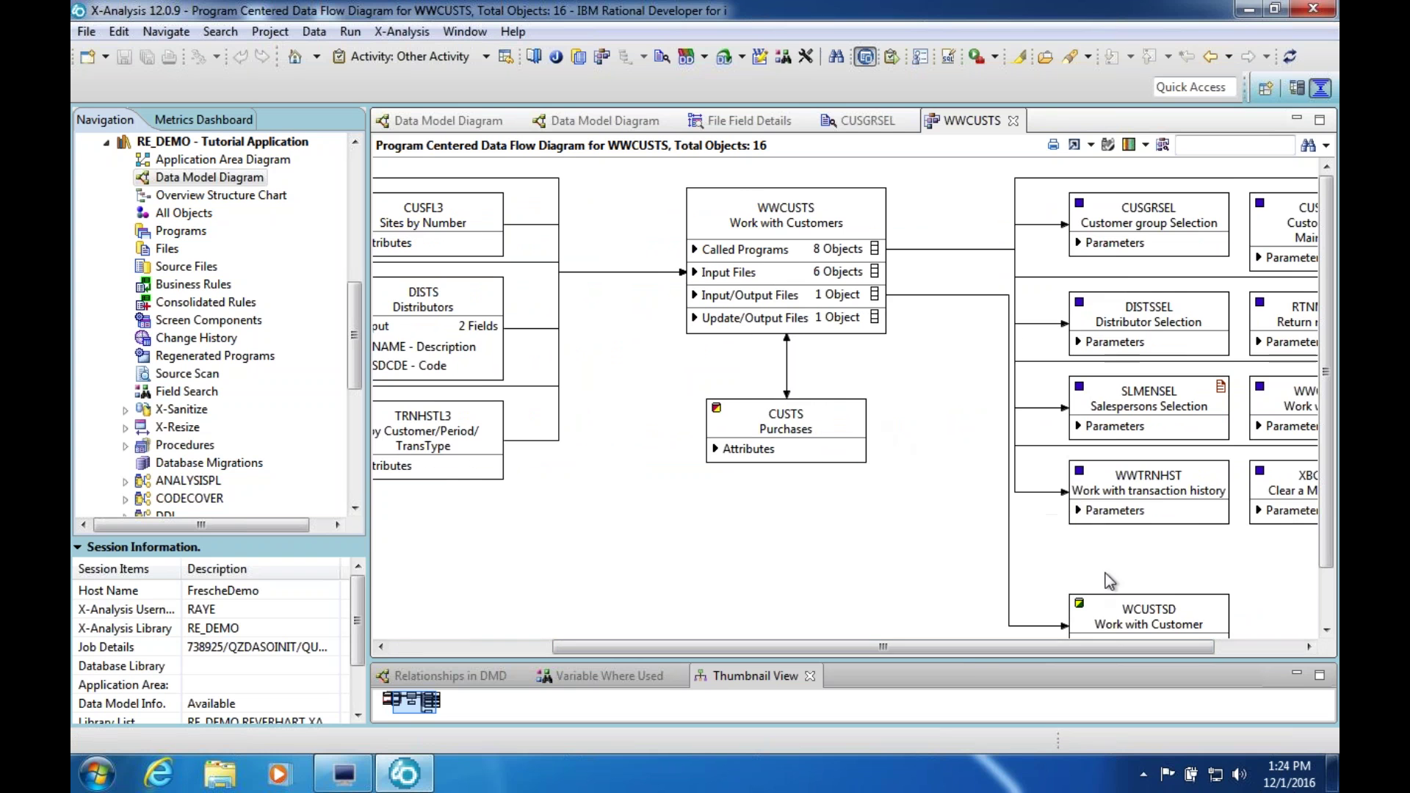
pyautogui.moveTo(975, 646); pyautogui.dragTo(1062, 647)
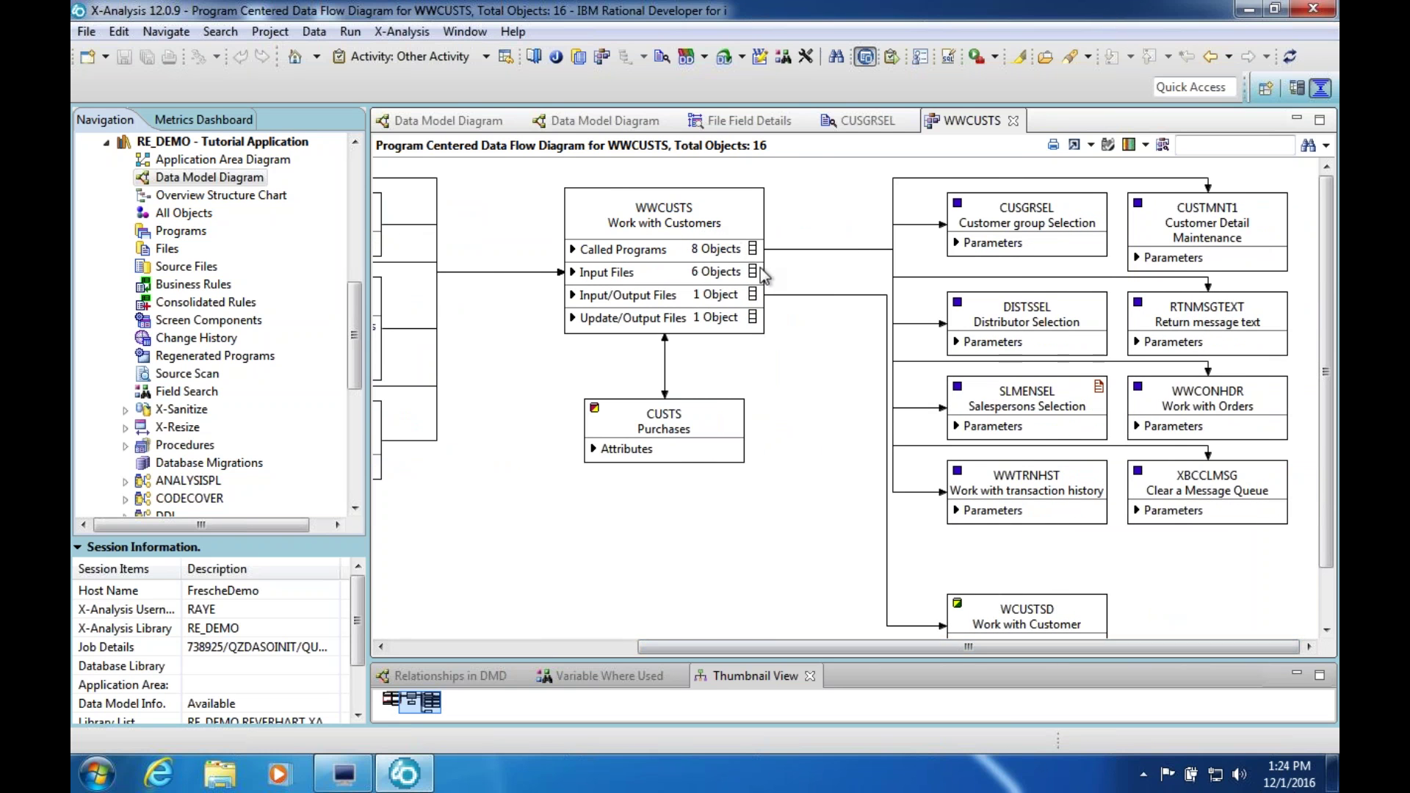
pyautogui.moveTo(1021, 400)
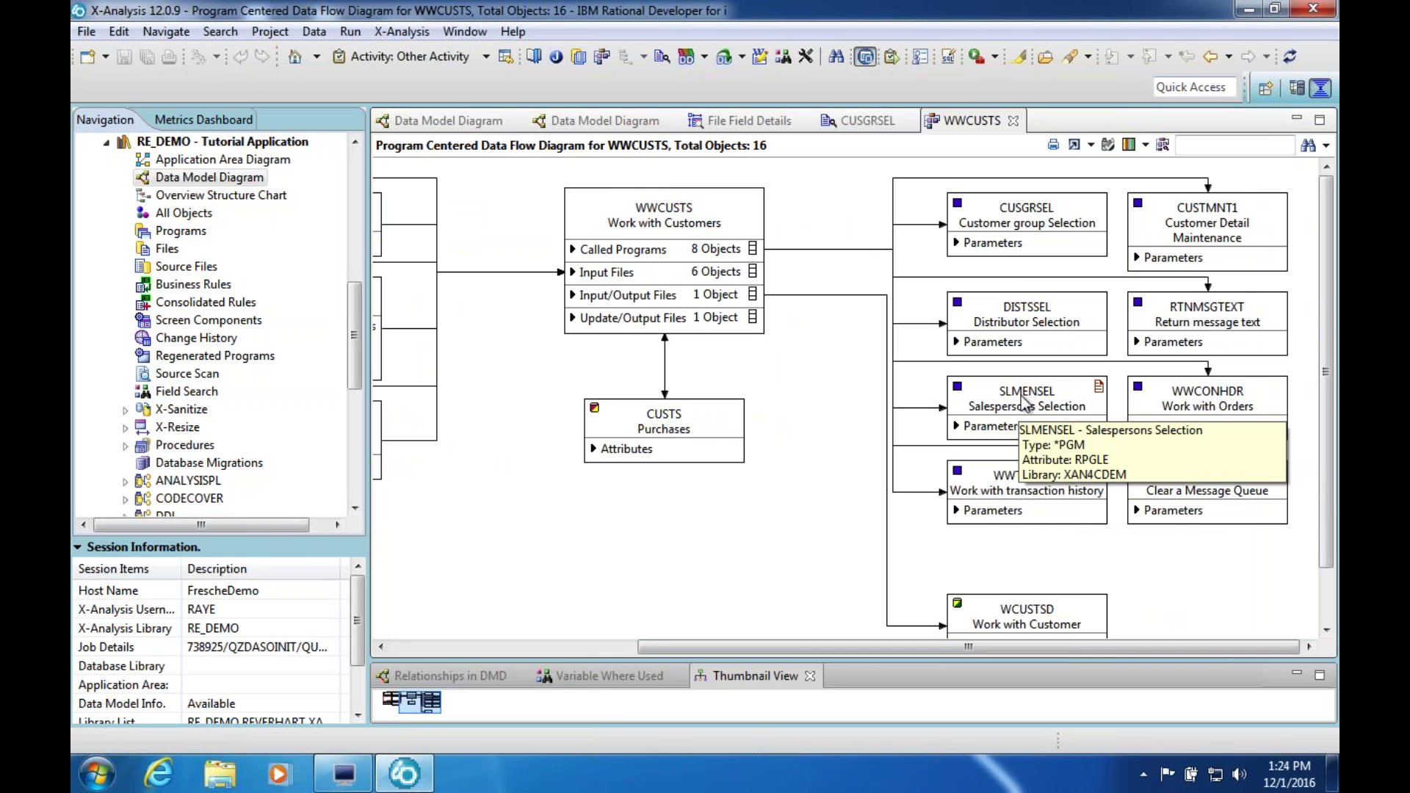
pyautogui.click(1025, 402)
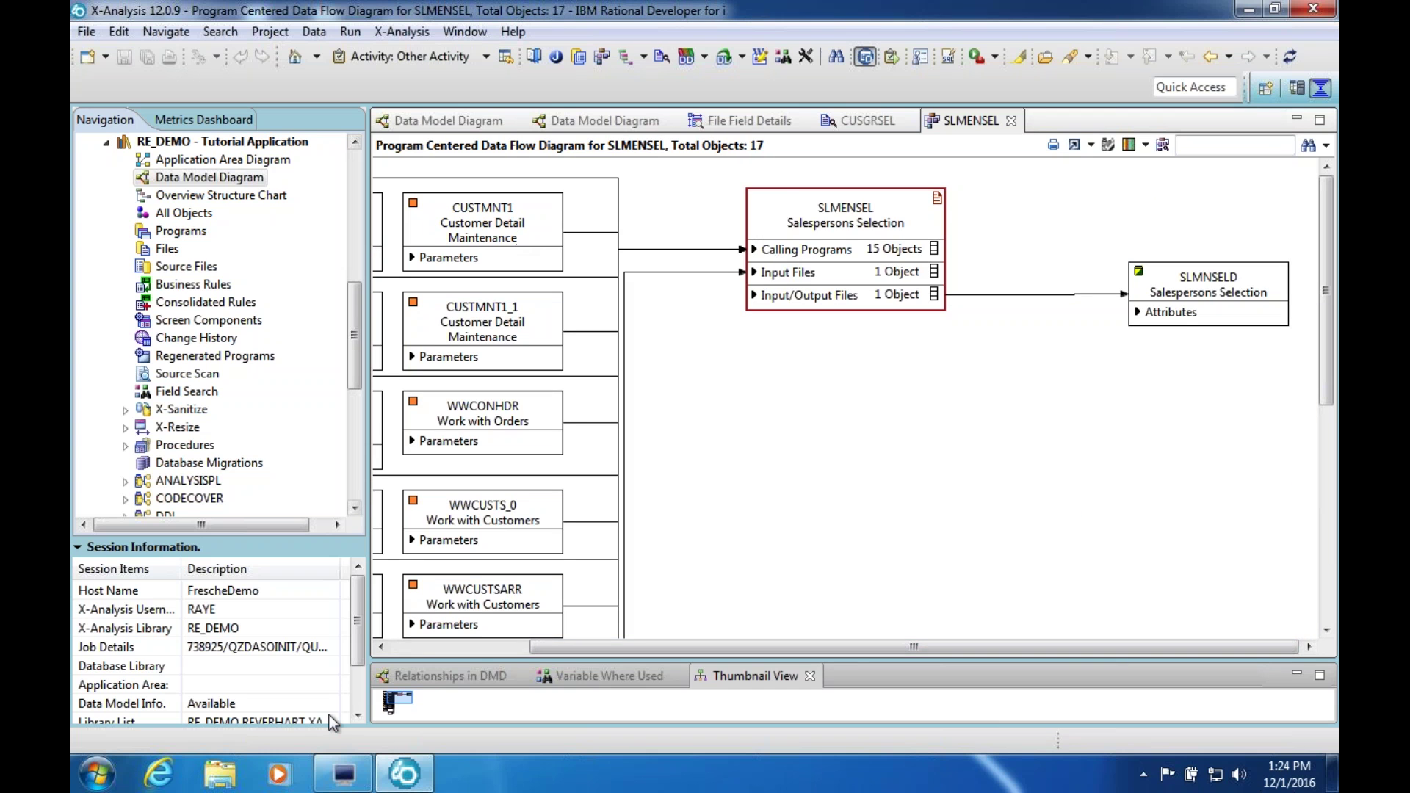
pyautogui.moveTo(794, 646); pyautogui.dragTo(661, 646)
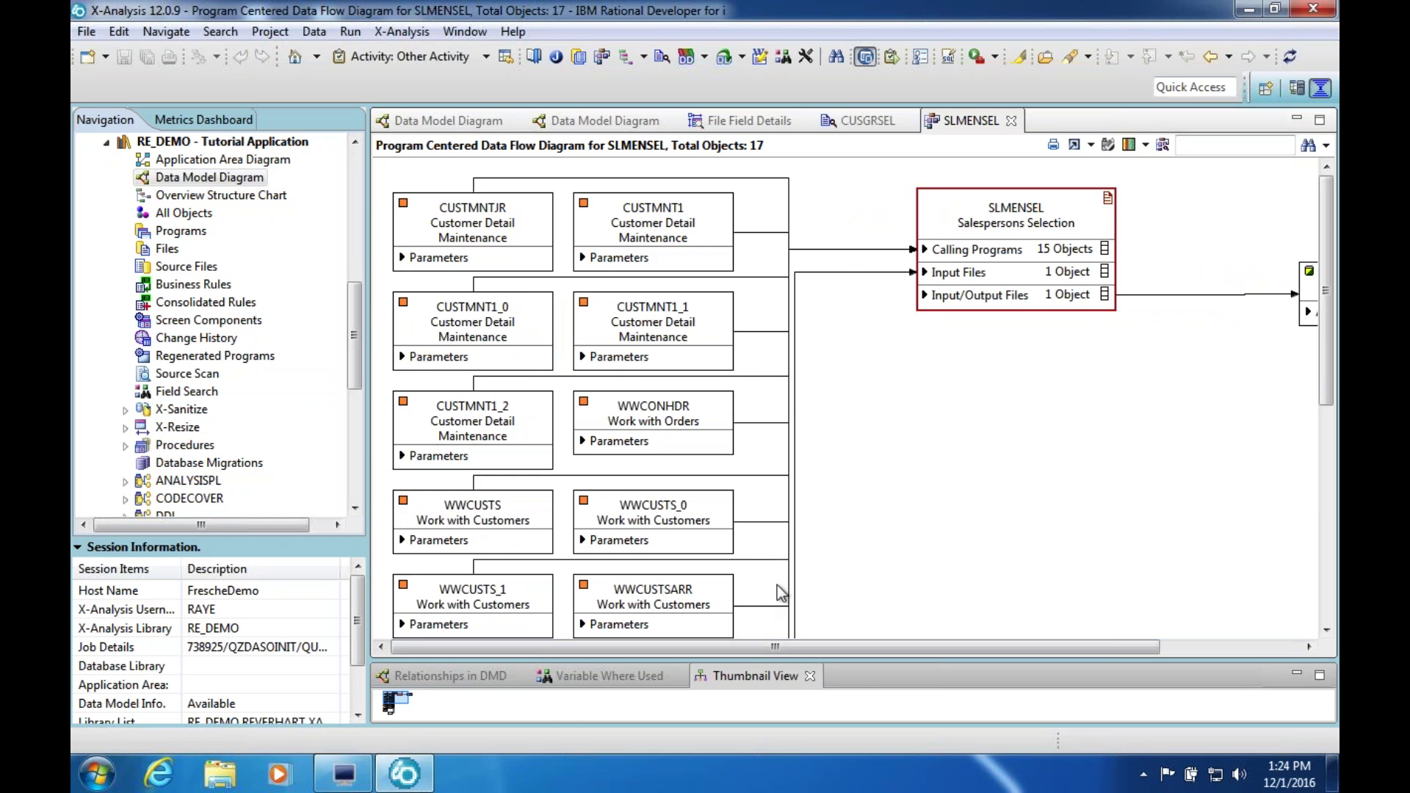
pyautogui.moveTo(909, 649); pyautogui.dragTo(1031, 649)
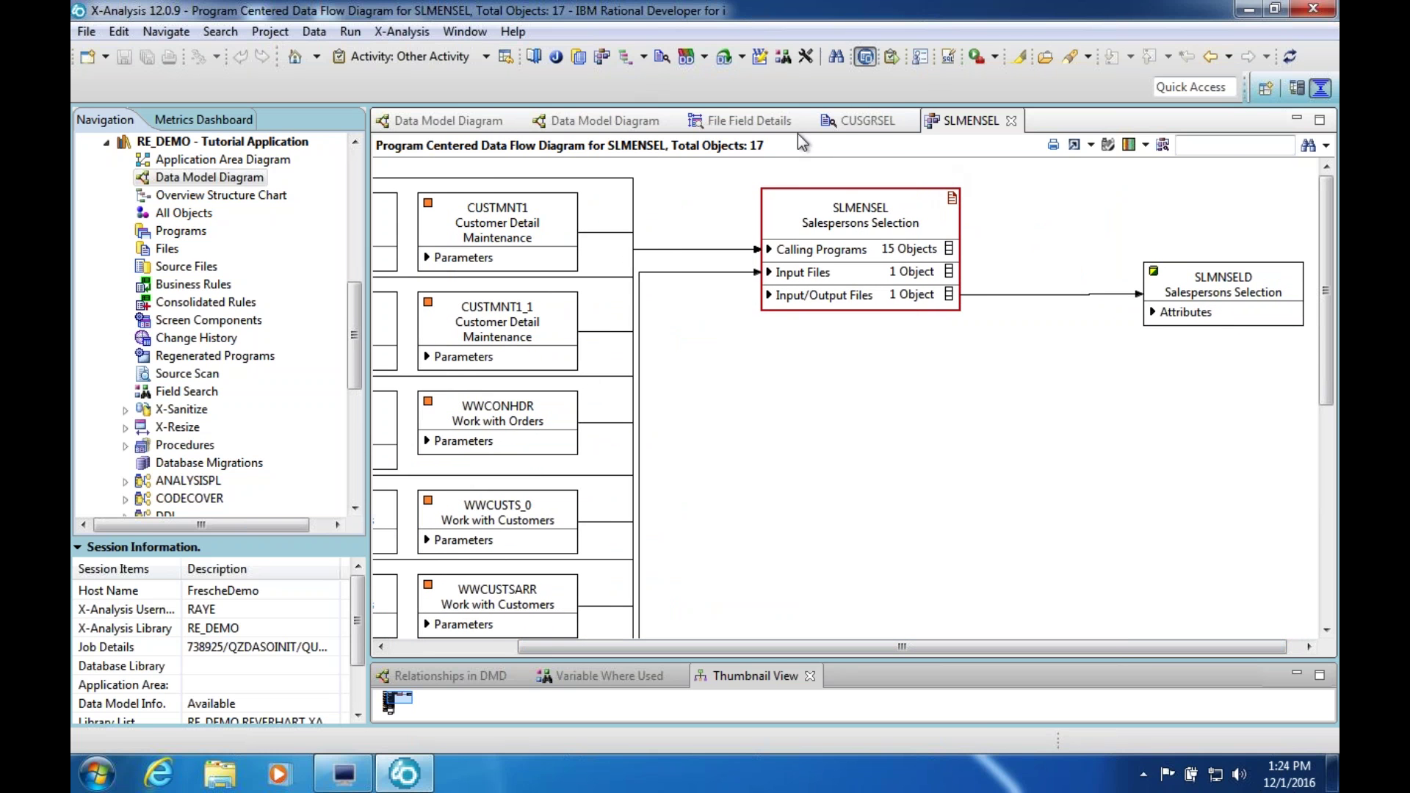
# Return to the CUSTS data model diagram and list the object where-used Usage References for CUSTS
pyautogui.click(582, 123)
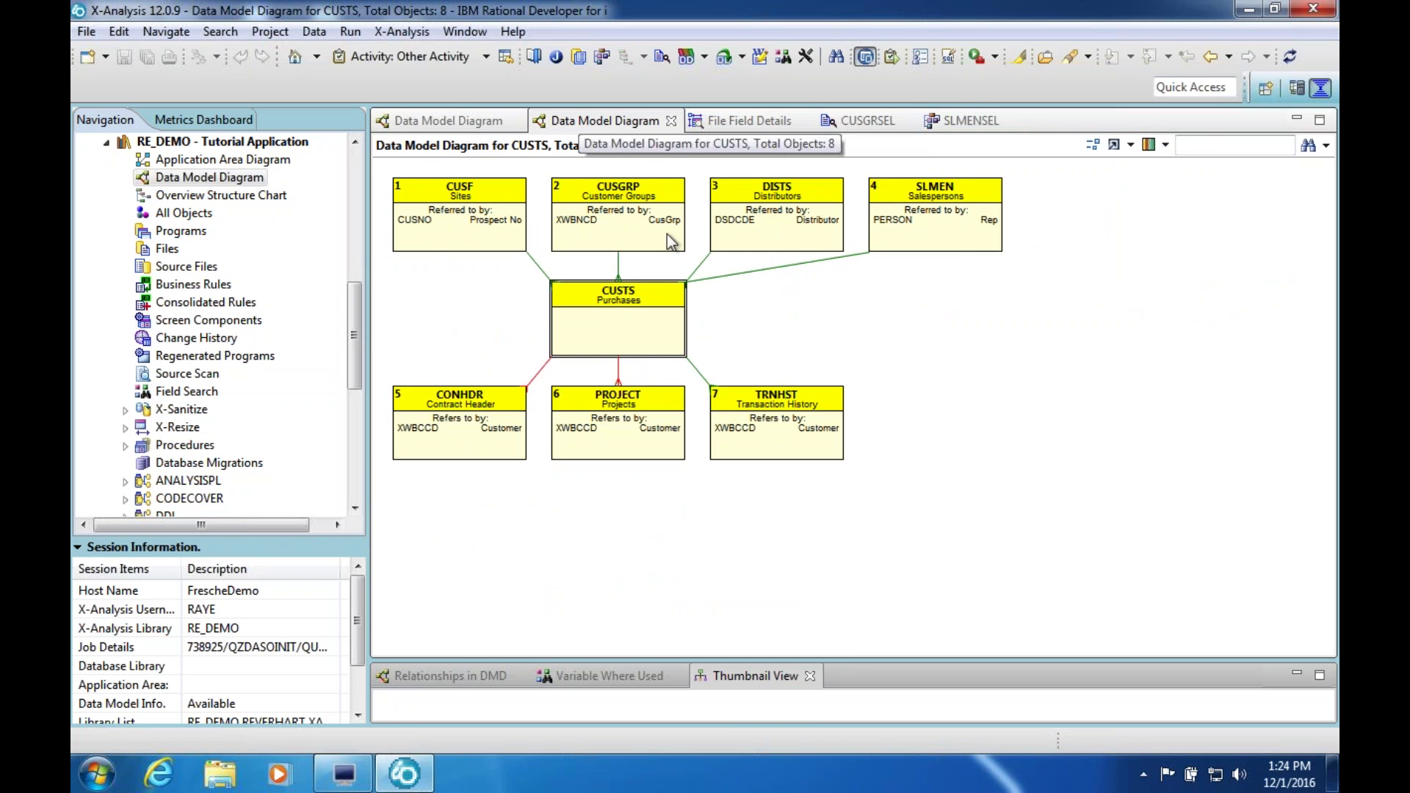
pyautogui.rightClick(632, 311)
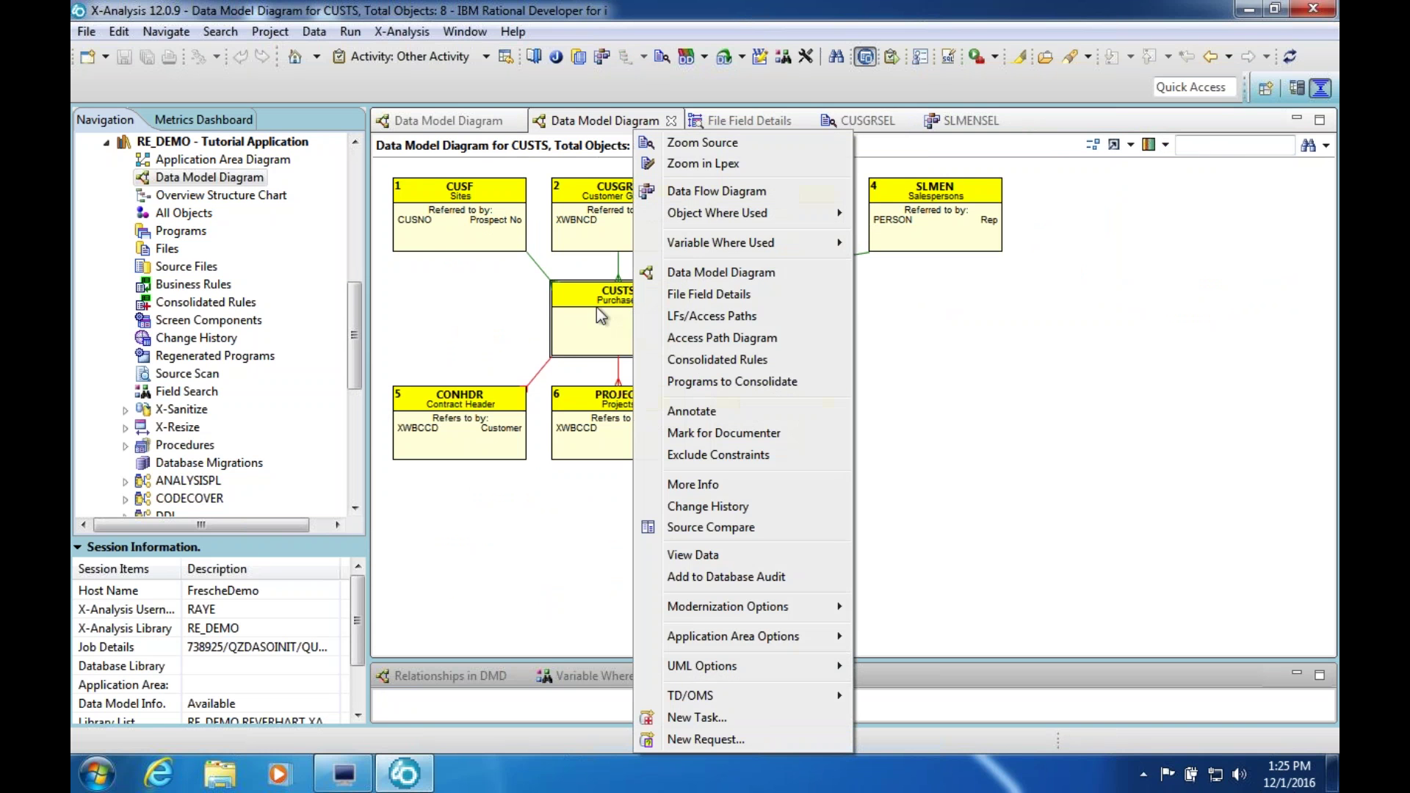
pyautogui.moveTo(808, 213)
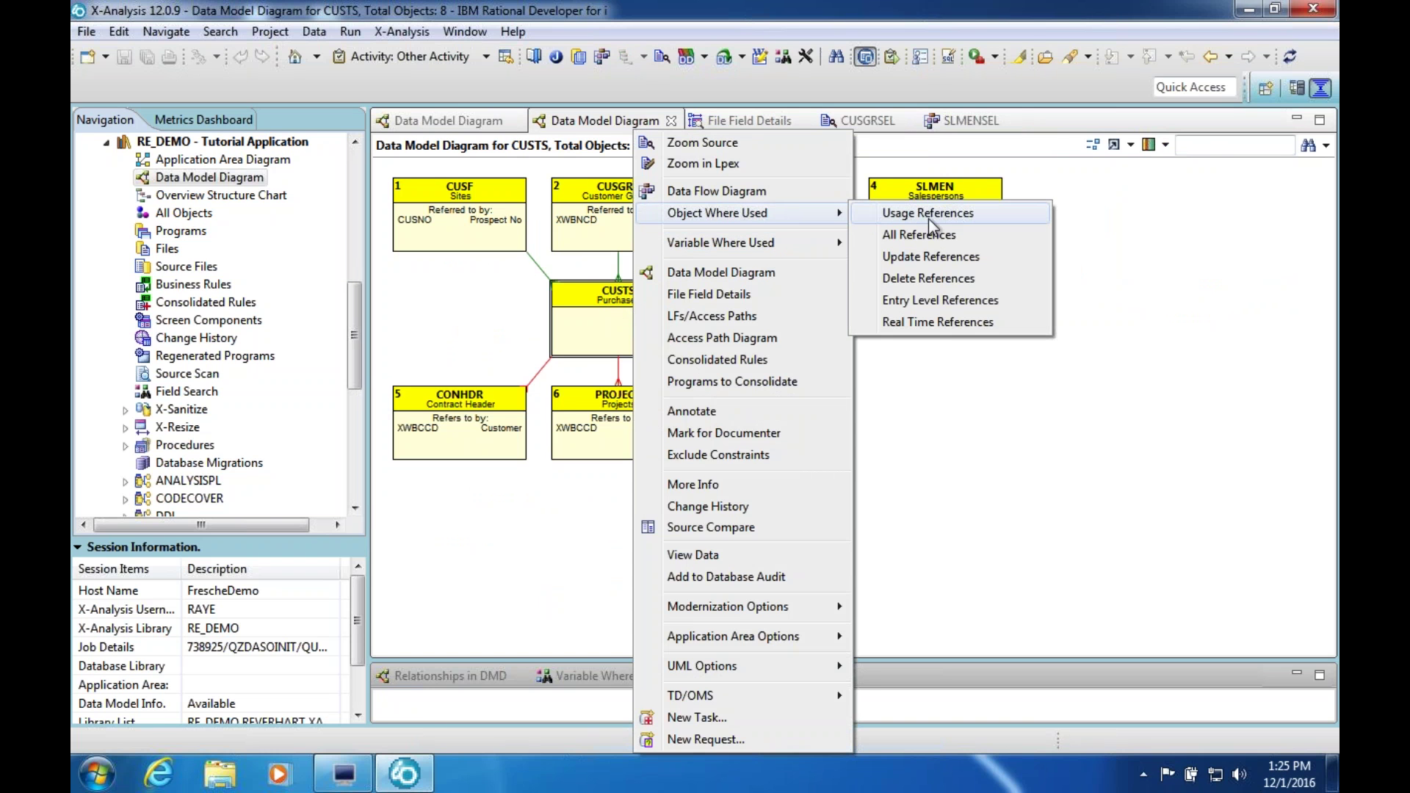
pyautogui.click(929, 218)
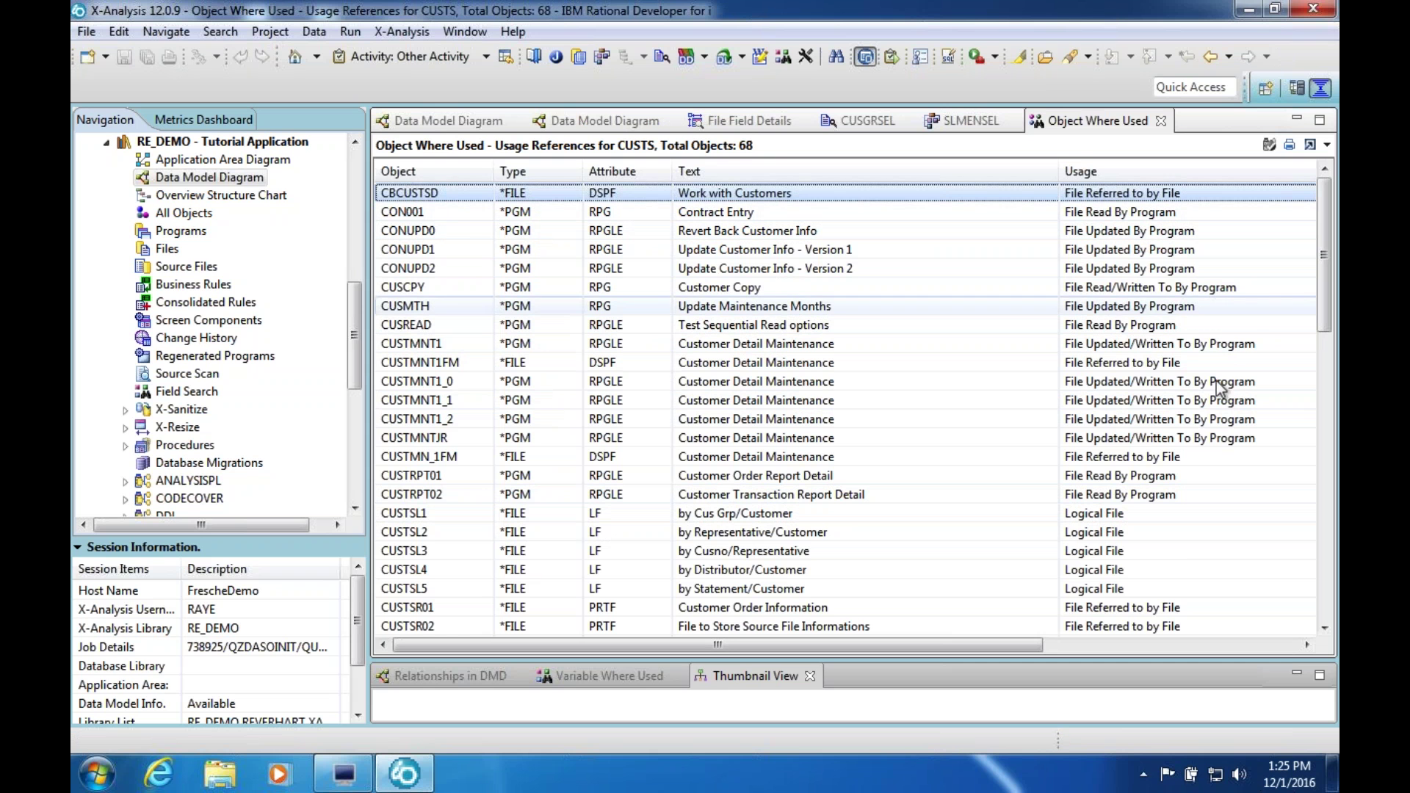
pyautogui.moveTo(1328, 252); pyautogui.dragTo(726, 152)
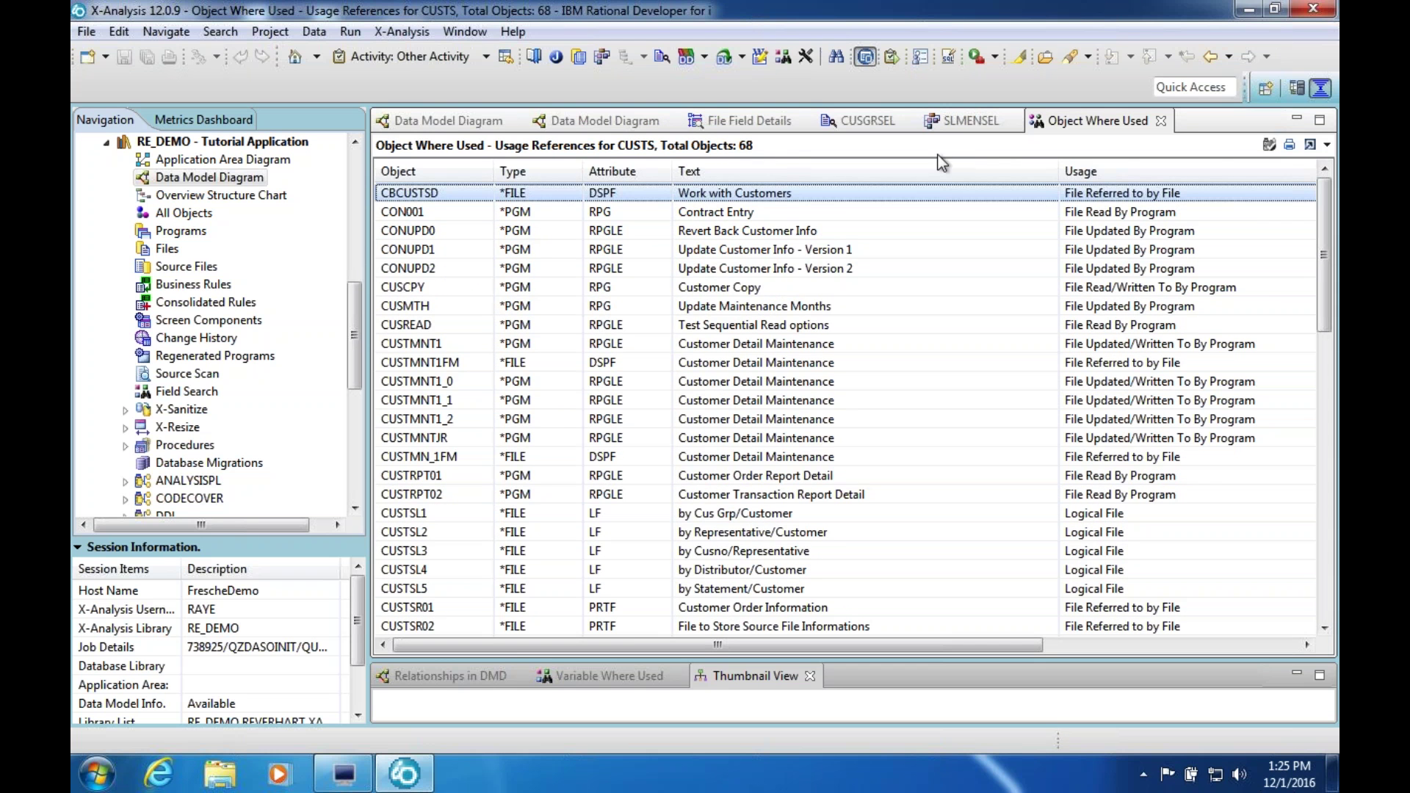
# Revisit the SLMENSEL diagram, go back to the CUSTS data model diagram and reopen the data flow diagram for CUSTS
pyautogui.click(968, 121)
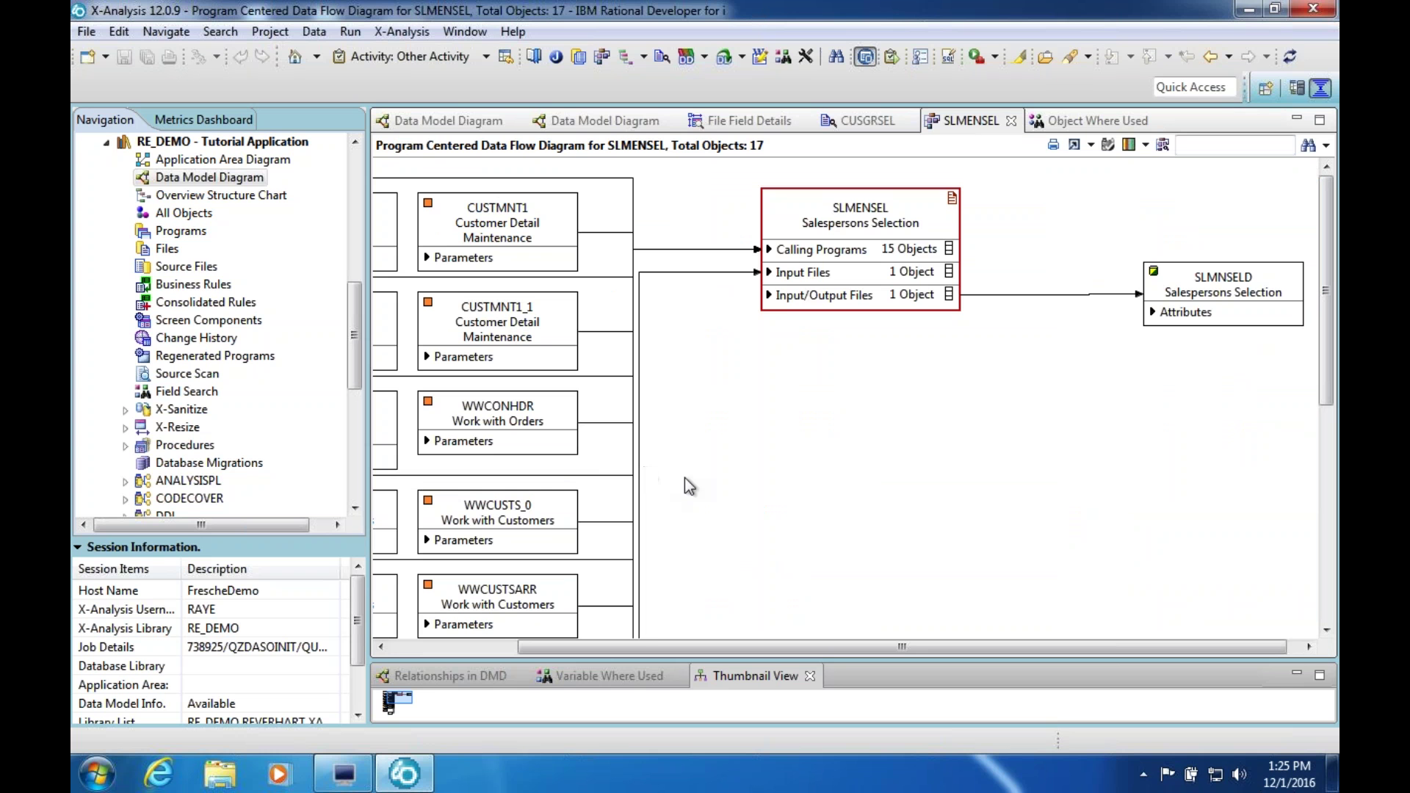
pyautogui.moveTo(641, 645); pyautogui.dragTo(488, 646)
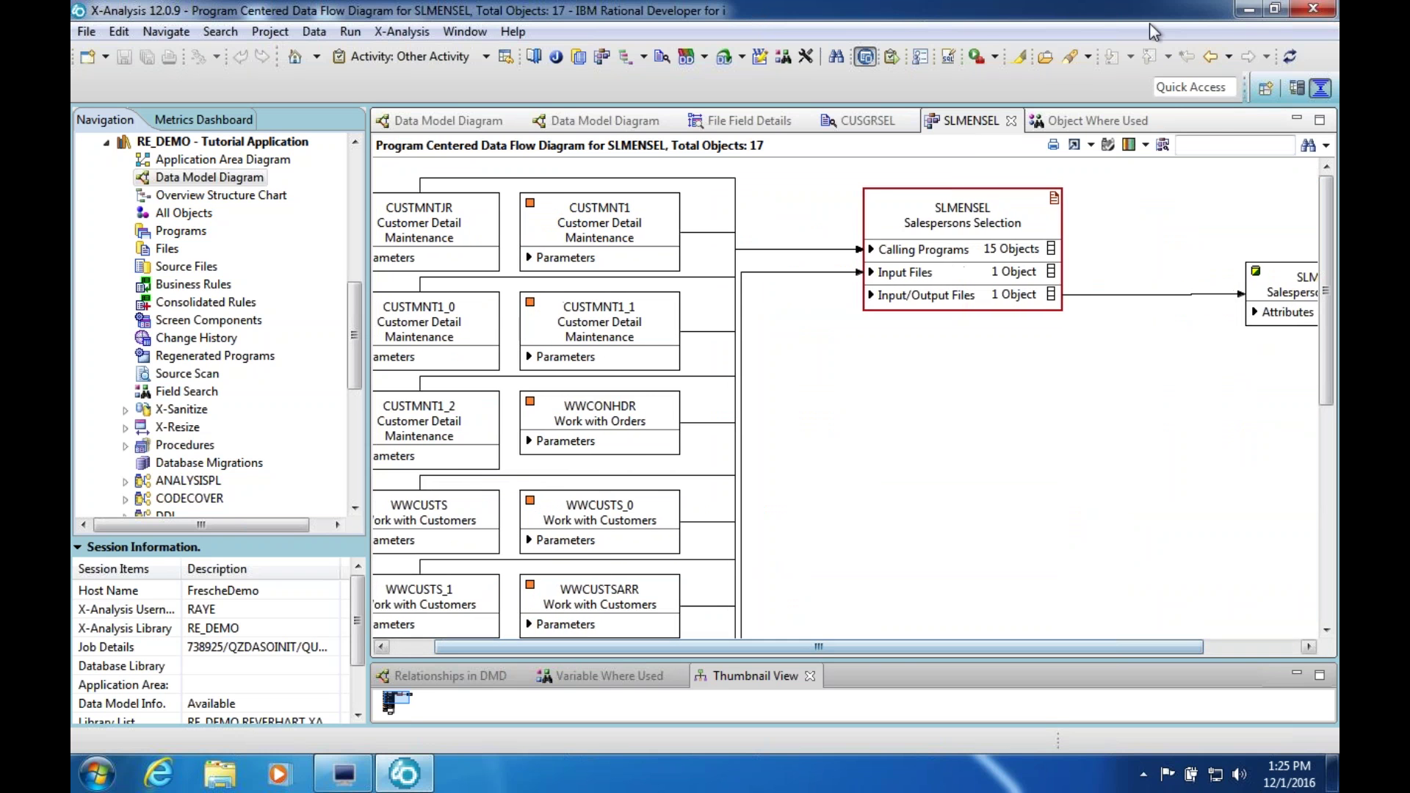
pyautogui.click(1210, 56)
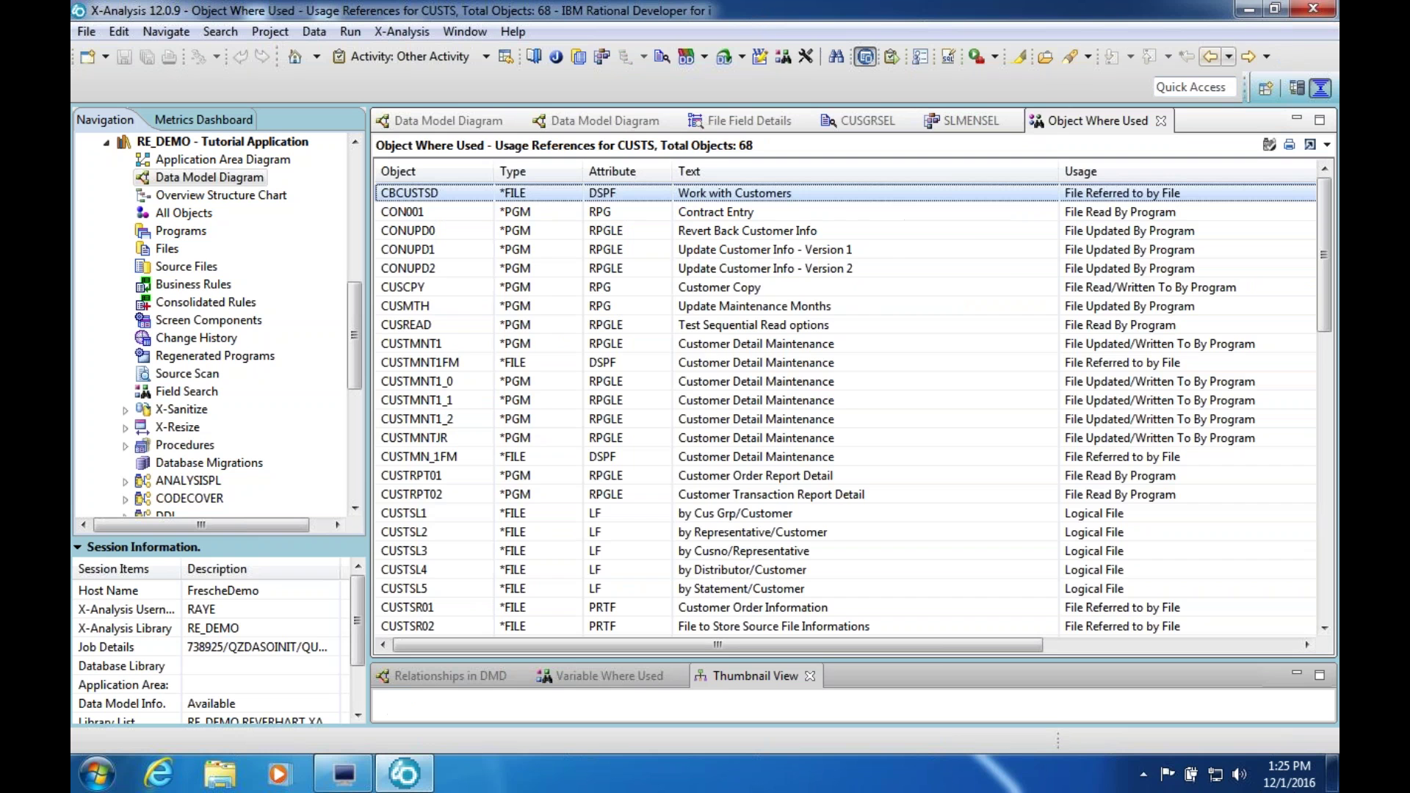
pyautogui.click(1210, 57)
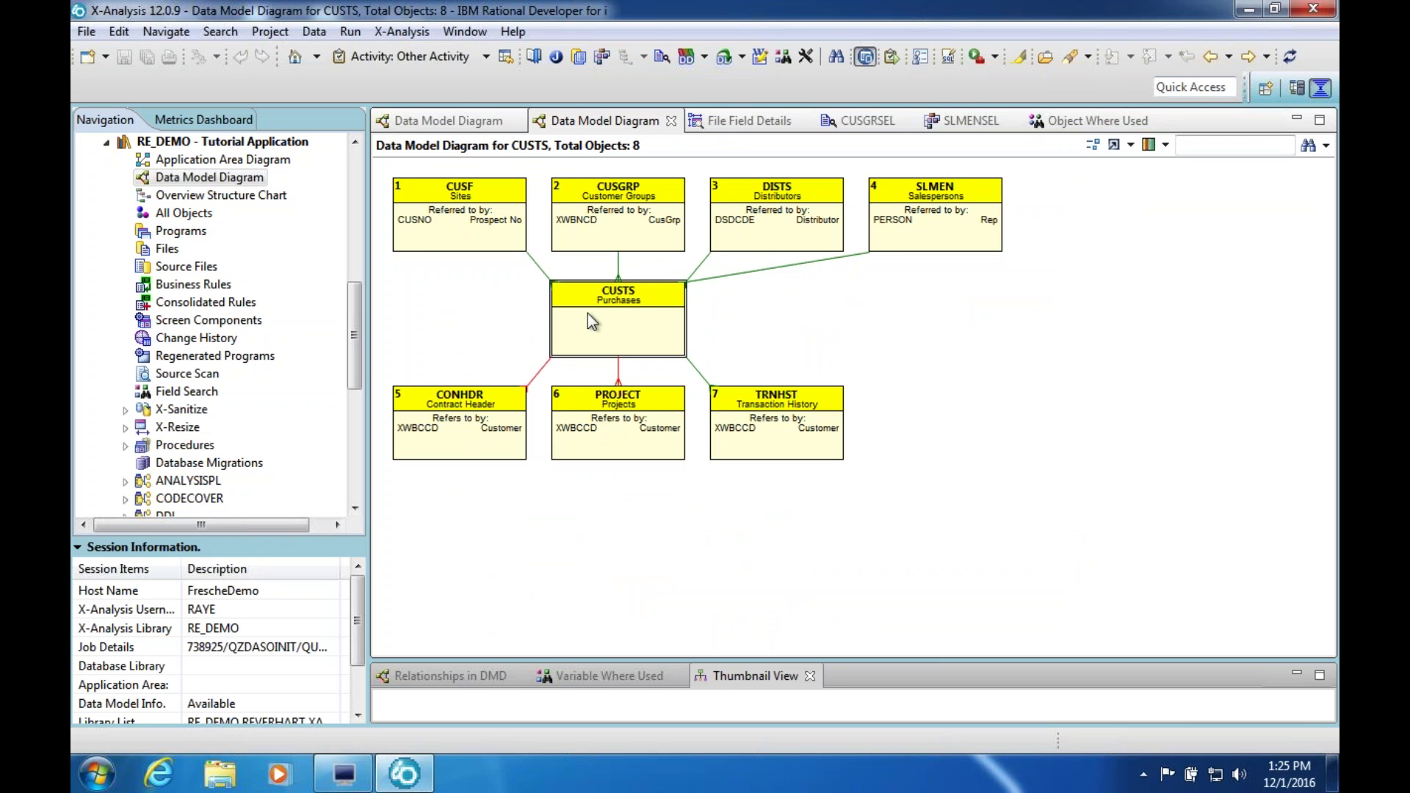
pyautogui.rightClick(587, 315)
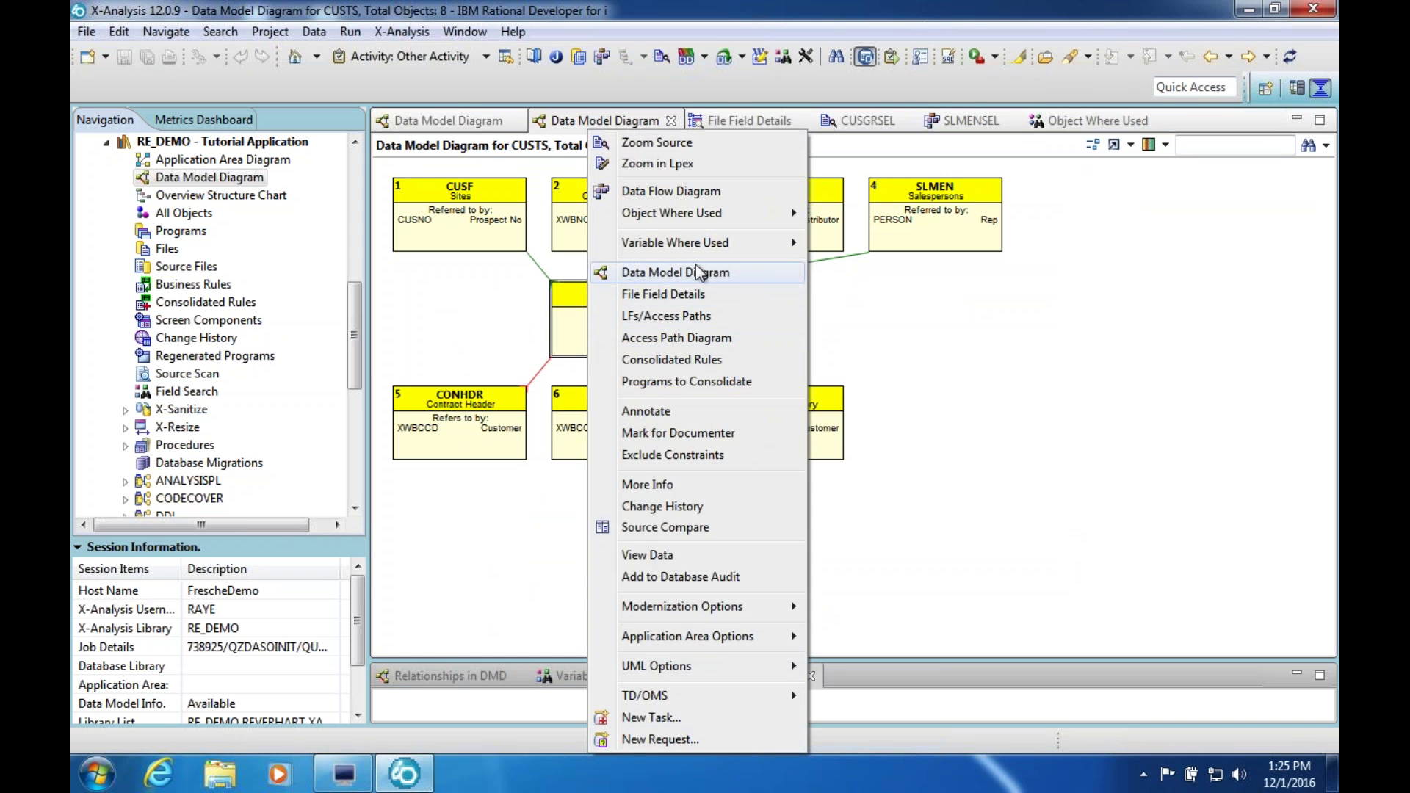
pyautogui.click(711, 190)
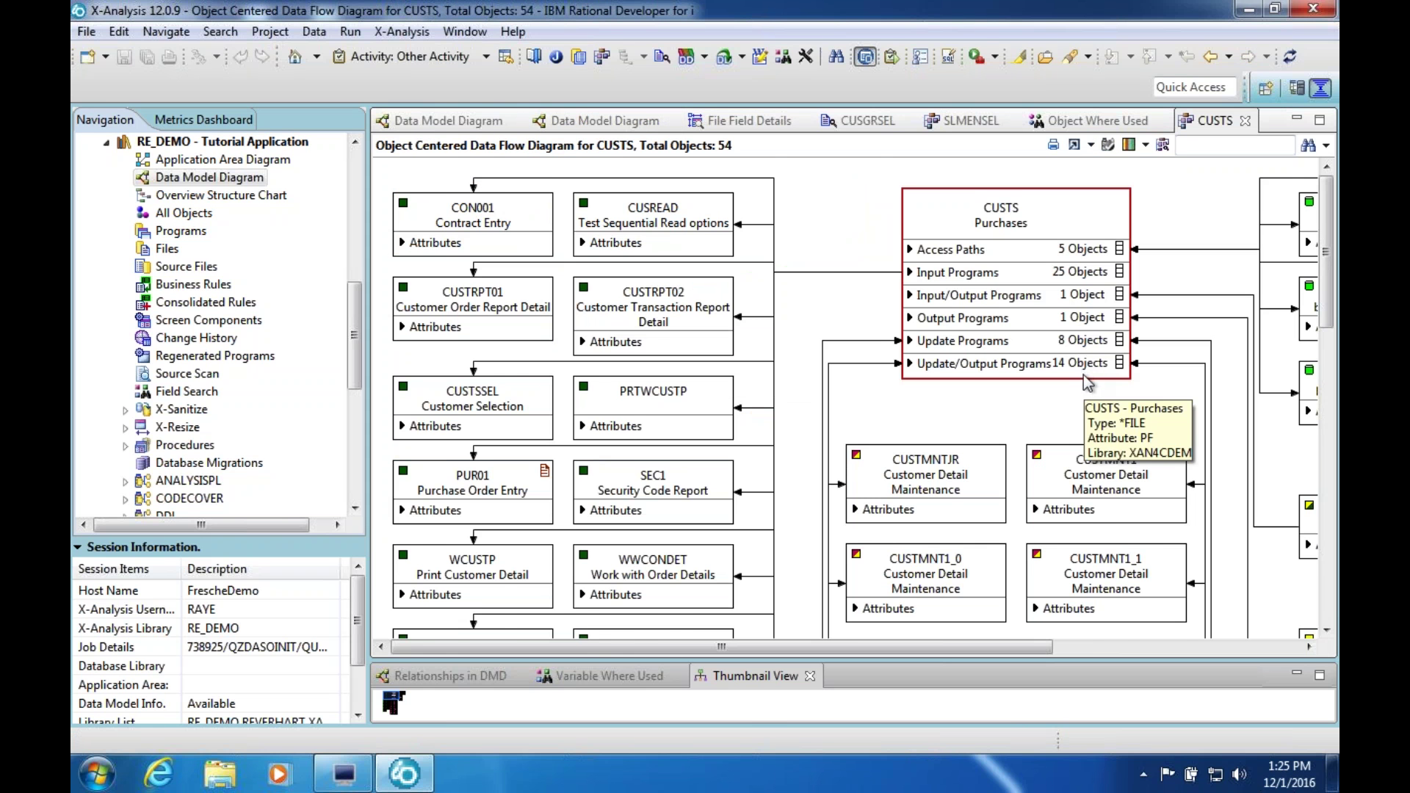
# Open the Hierarchical Structure Chart for the WWCUSTS program from the CUSTS data flow diagram
pyautogui.scroll(-1, 1085, 376)
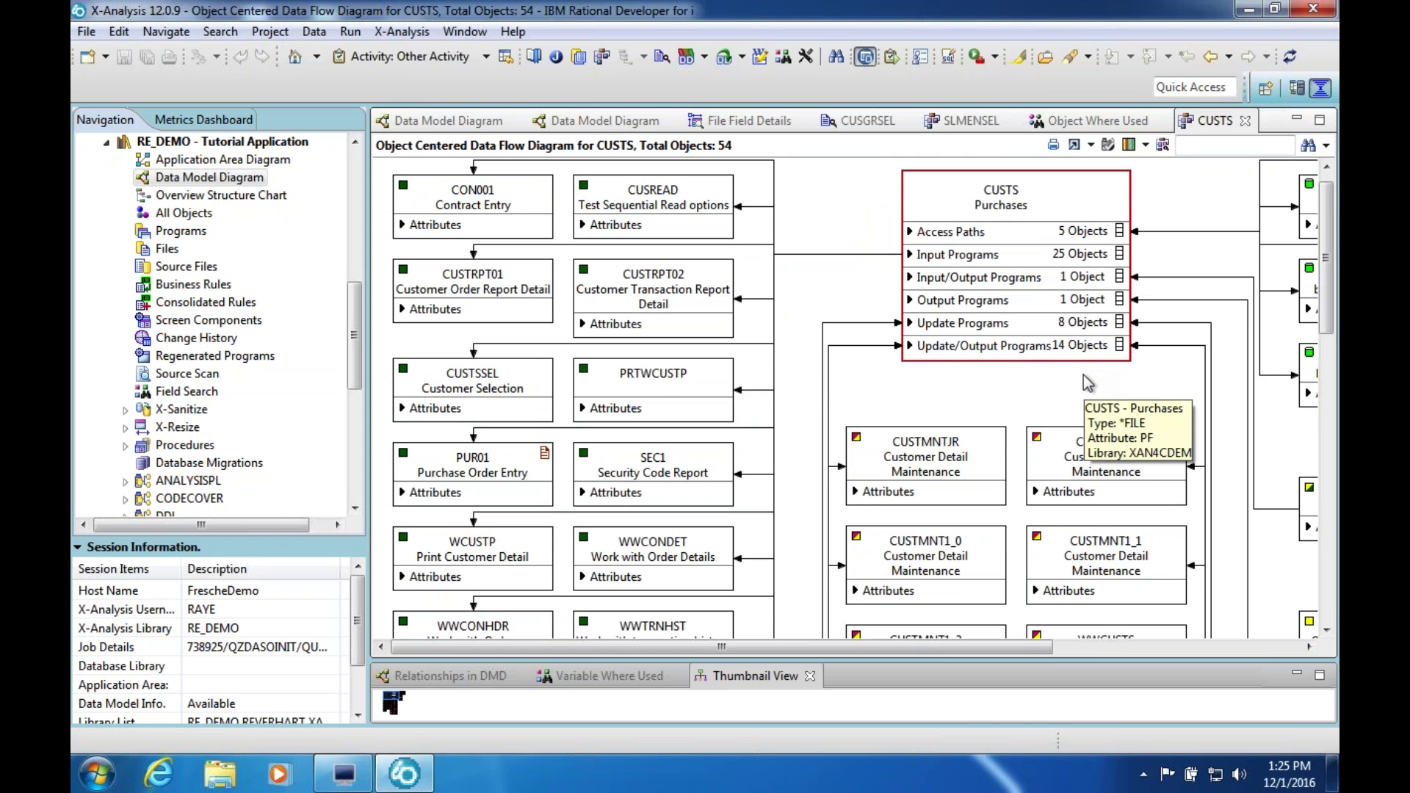
pyautogui.scroll(-4, 1083, 374)
pyautogui.scroll(-5, 1087, 382)
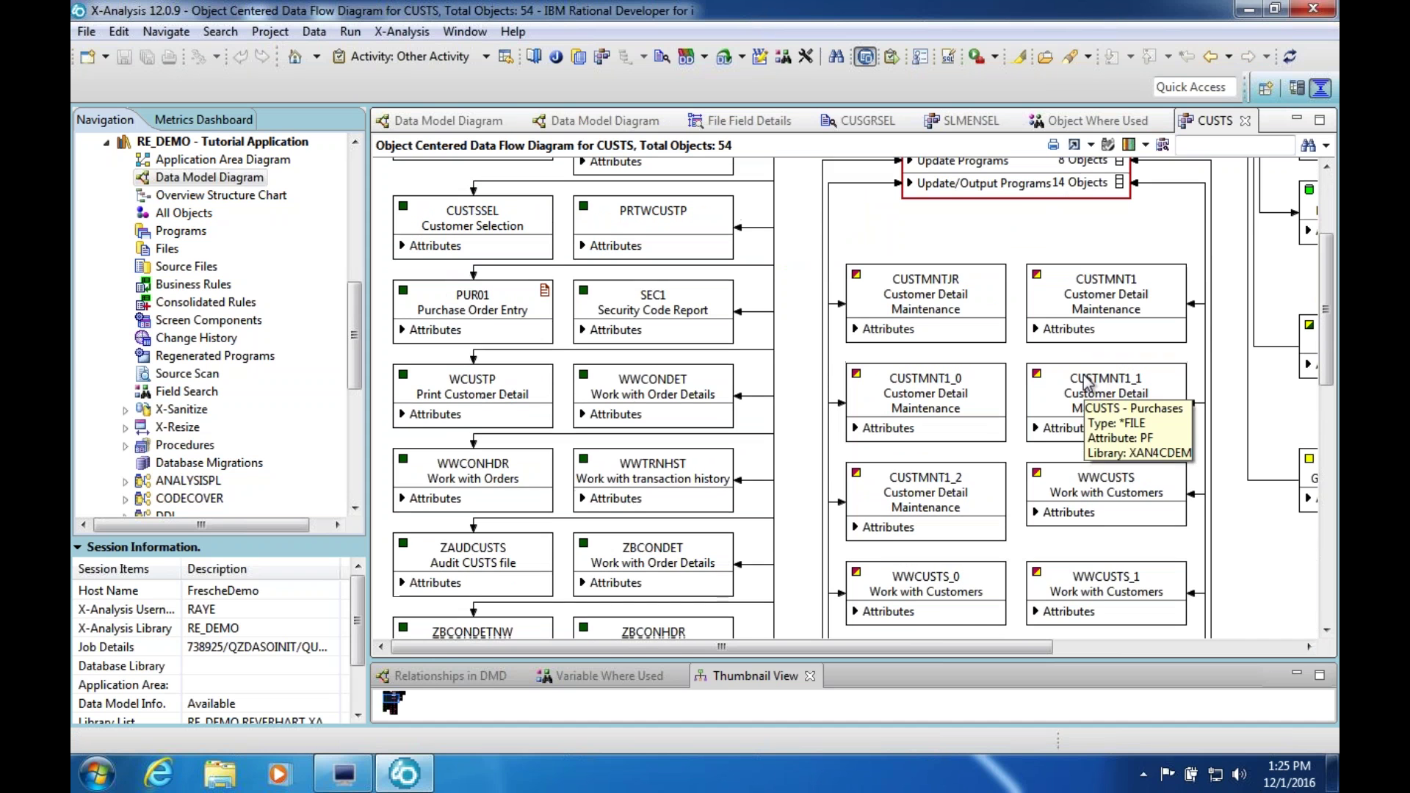
pyautogui.rightClick(1092, 479)
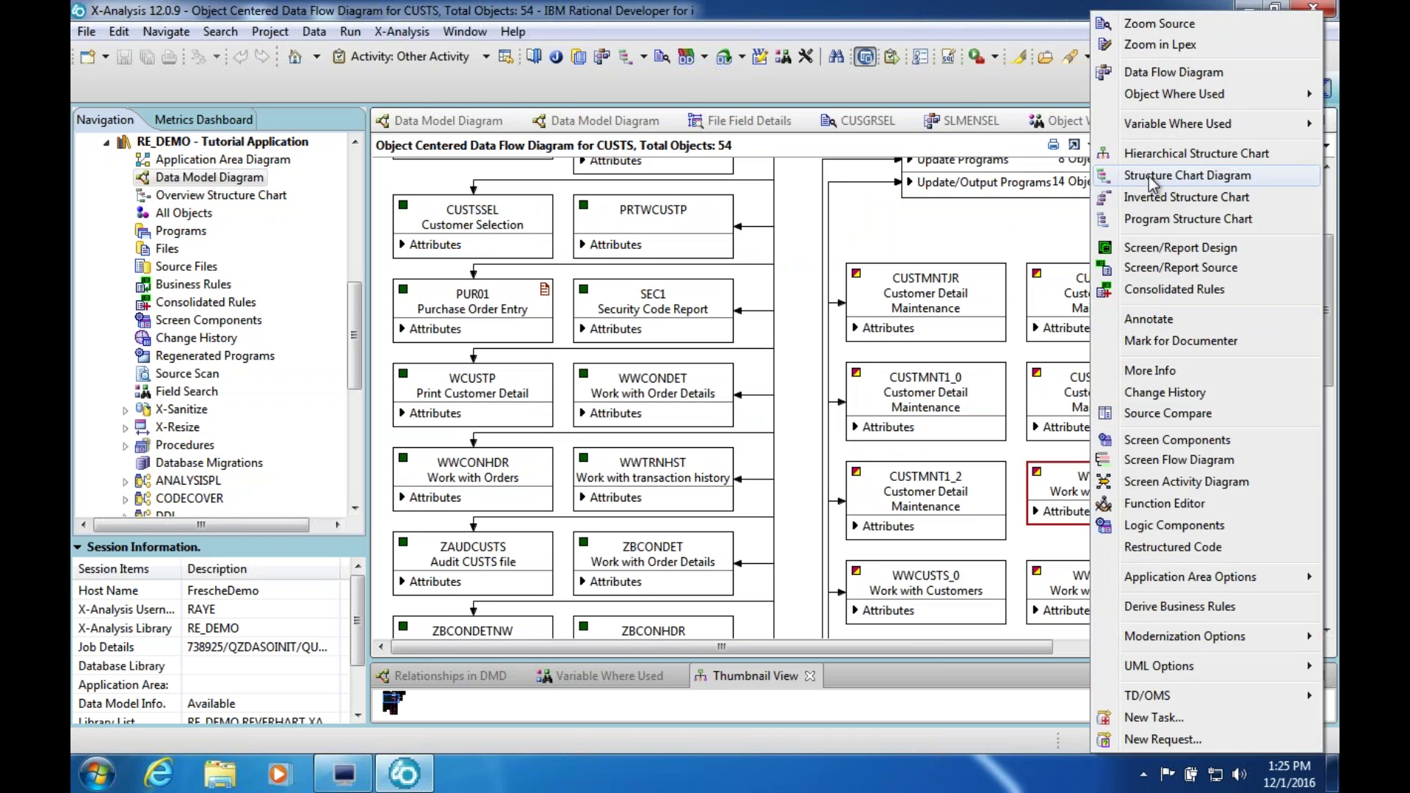
pyautogui.click(1175, 154)
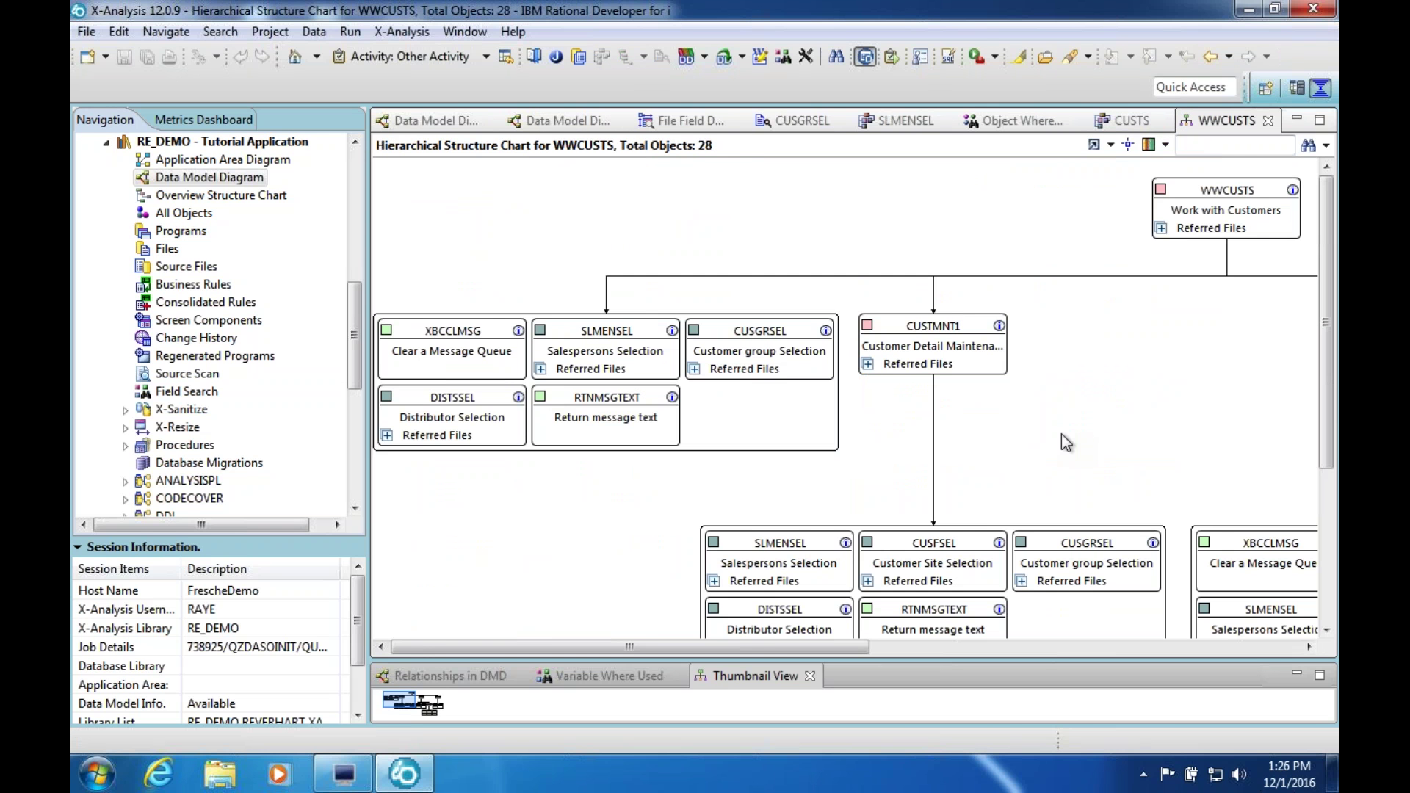
# Examine the WWCUSTS structure chart's program branches using an enlarged thumbnail overview, down to the WWCONDET and SLMENSEL level
pyautogui.moveTo(799, 646); pyautogui.dragTo(720, 652)
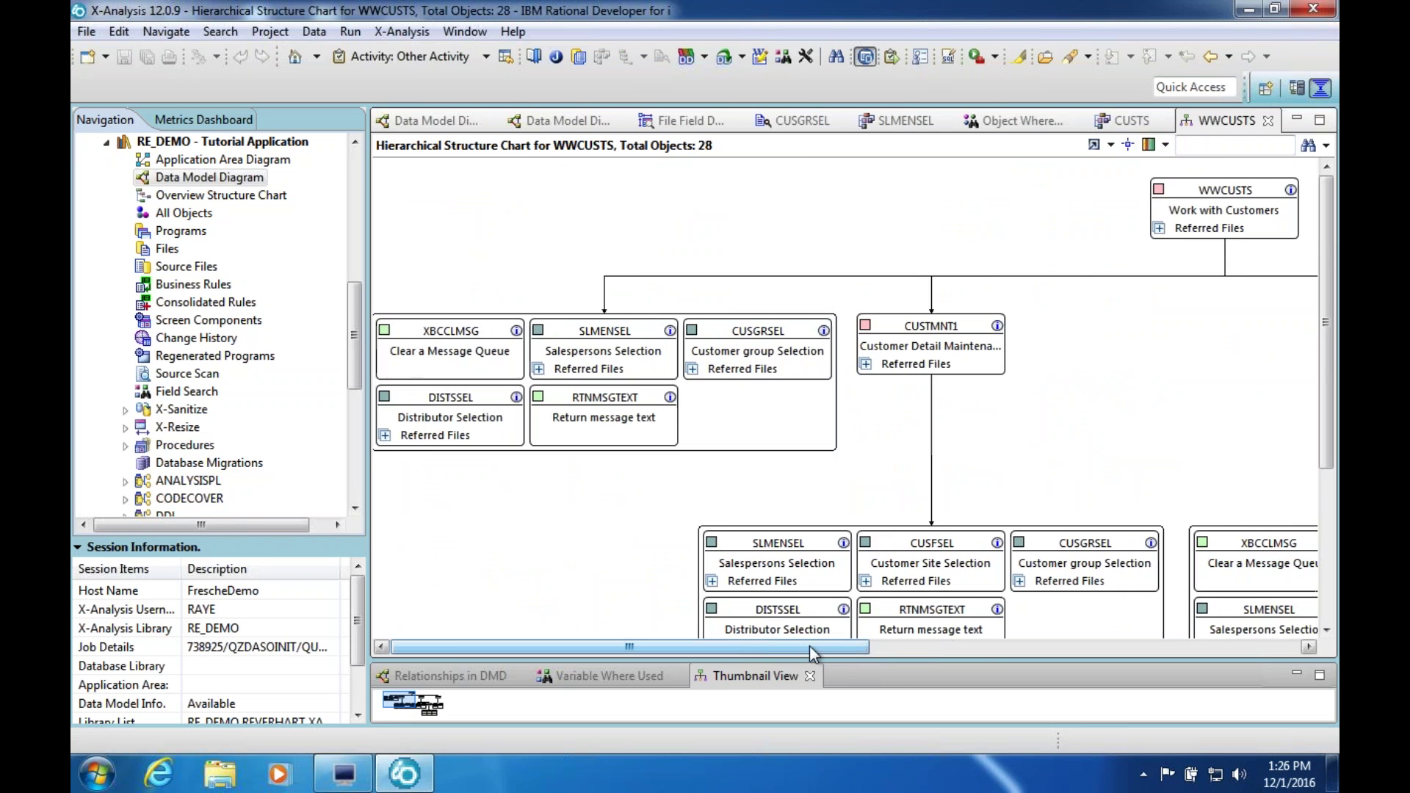
pyautogui.moveTo(809, 646); pyautogui.dragTo(1007, 663)
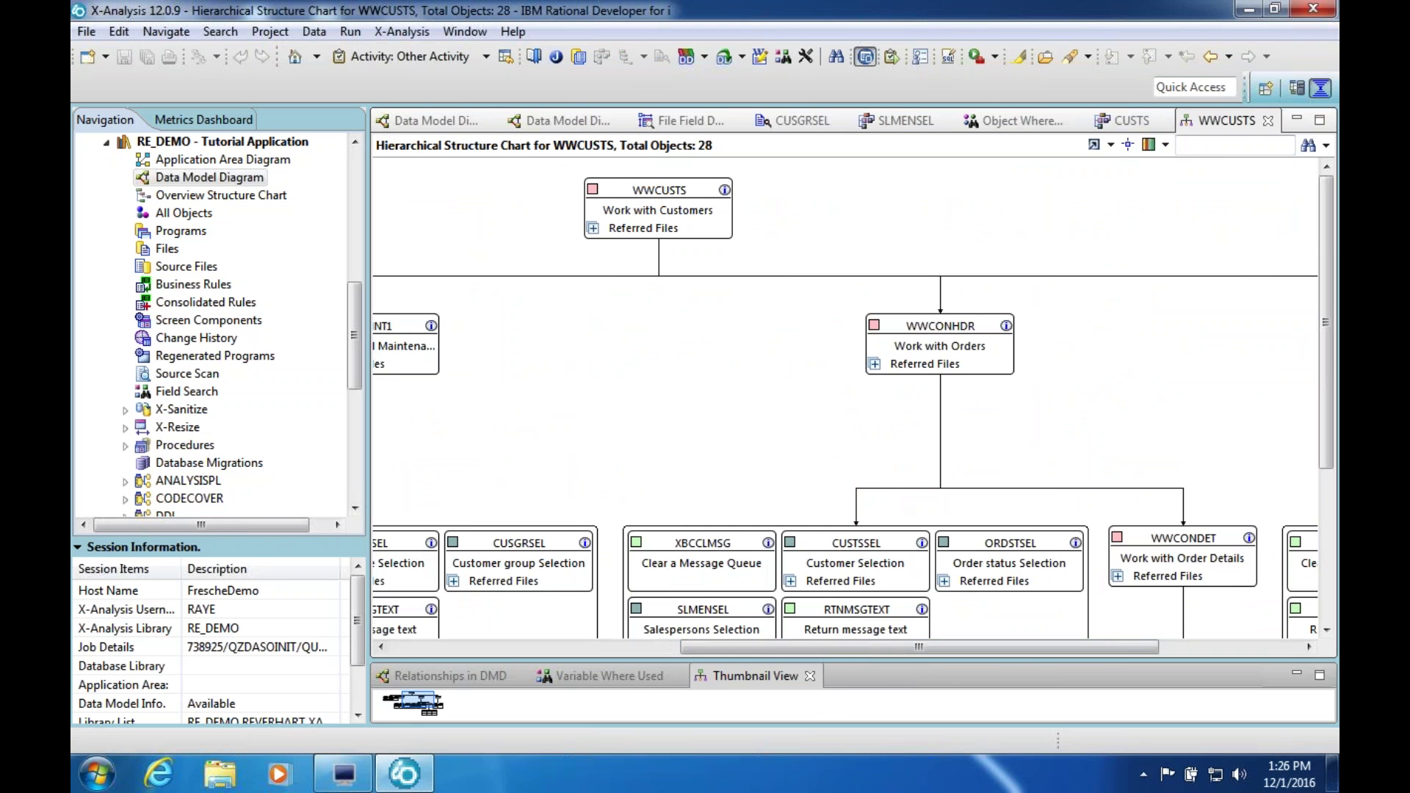
pyautogui.moveTo(602, 659); pyautogui.dragTo(648, 275)
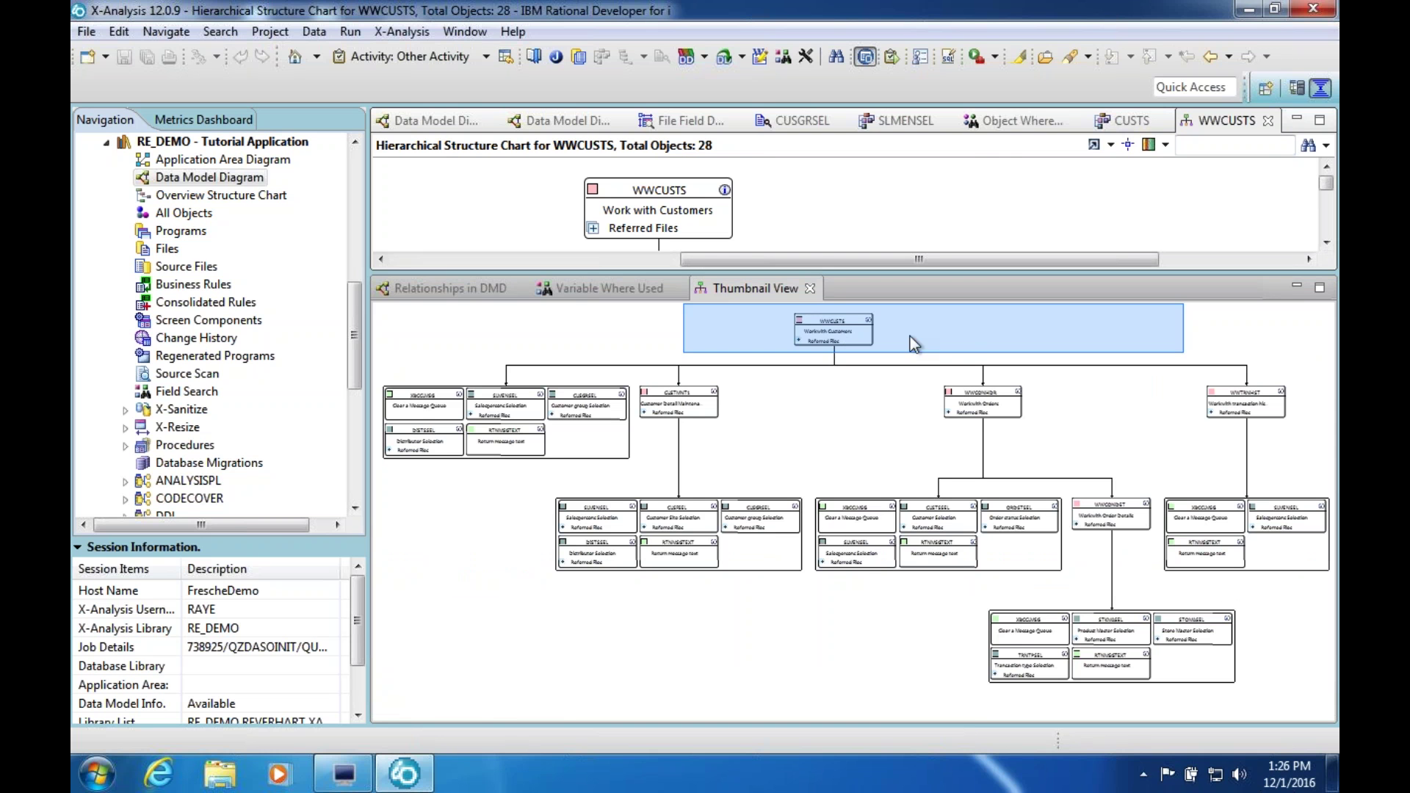
pyautogui.moveTo(922, 336); pyautogui.dragTo(1068, 427)
pyautogui.moveTo(1160, 513); pyautogui.dragTo(1212, 534)
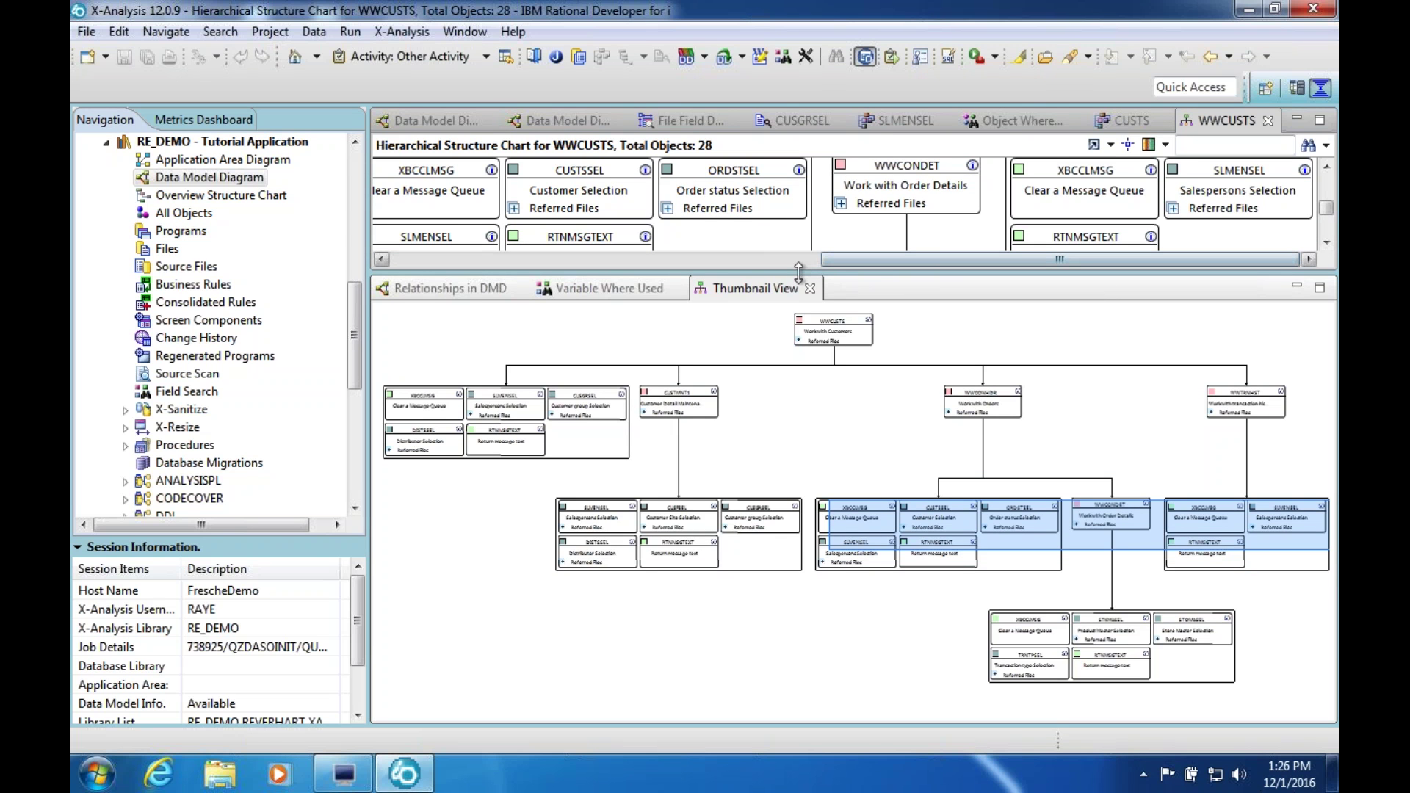
pyautogui.moveTo(799, 271); pyautogui.dragTo(822, 373)
pyautogui.moveTo(838, 441); pyautogui.dragTo(838, 441)
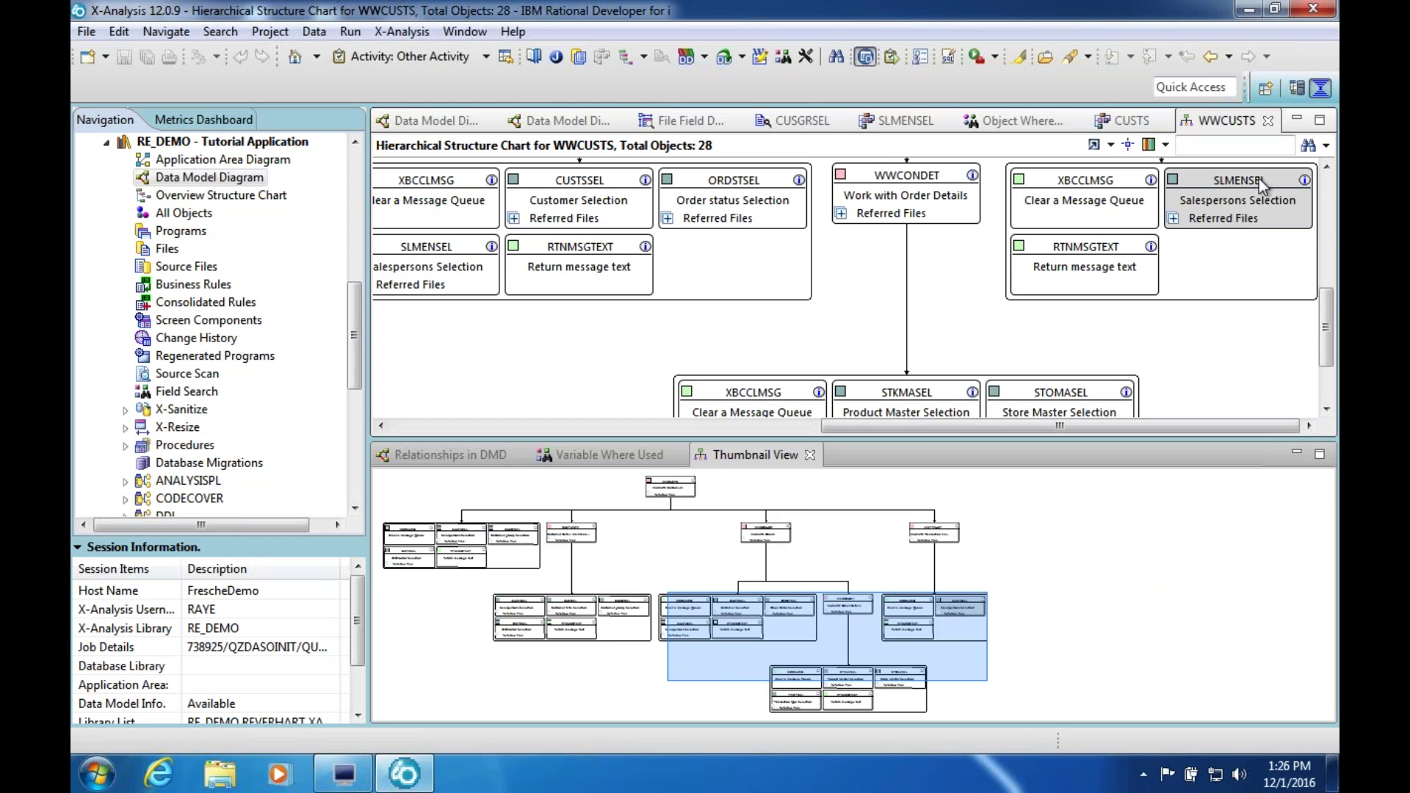
# List the object where-used Entry Level References for SLMENSEL from the structure chart, enlarge the list to review it, and close it
pyautogui.rightClick(1222, 206)
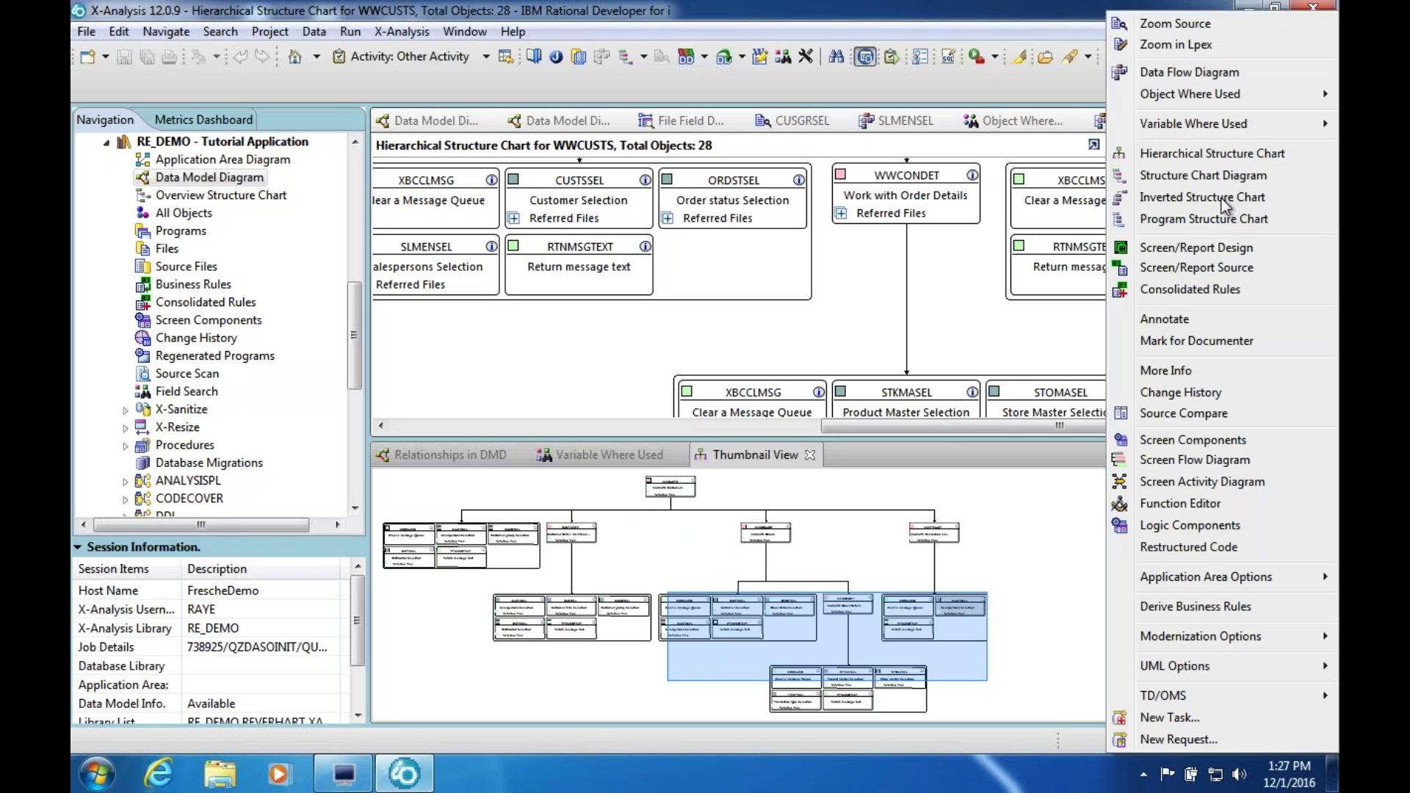
pyautogui.moveTo(1234, 95)
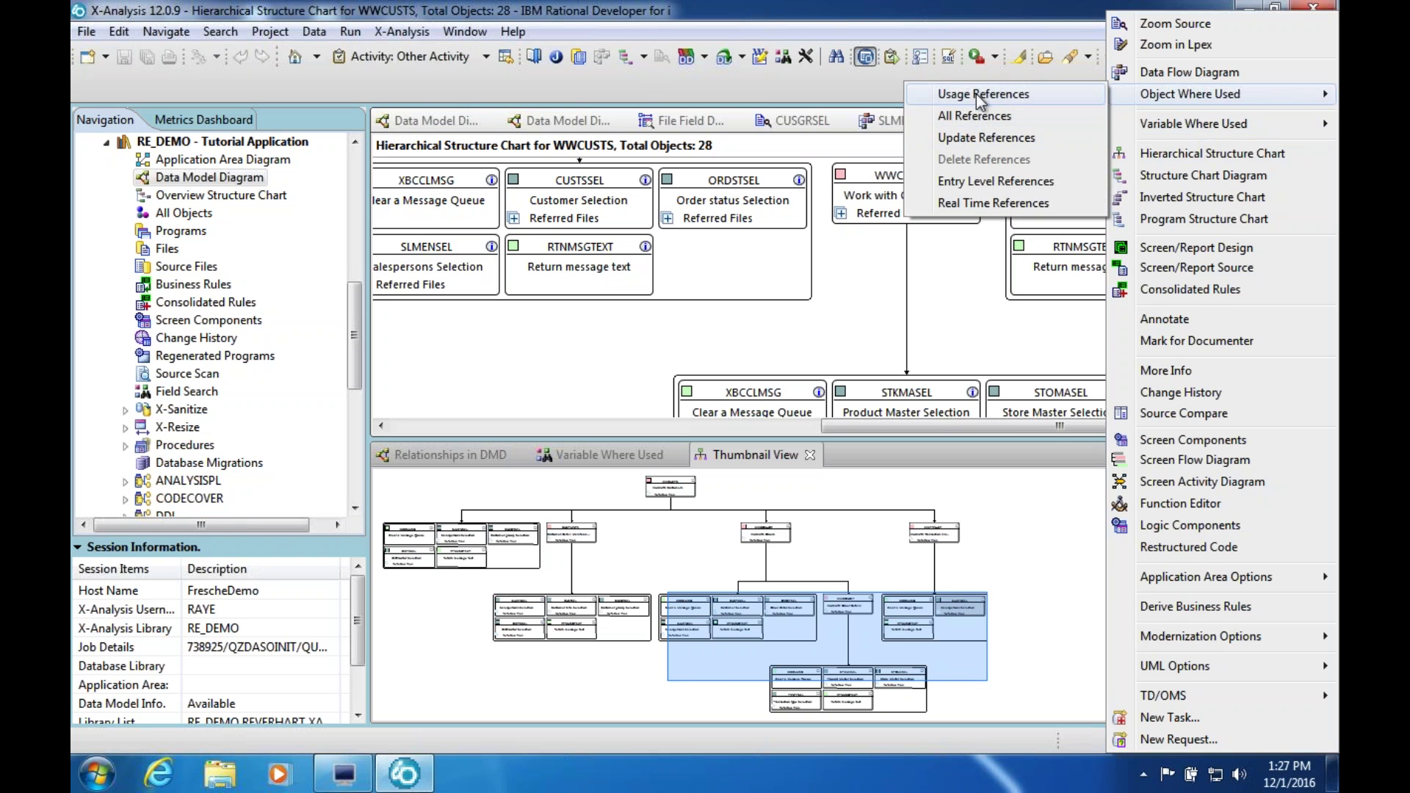
pyautogui.click(1002, 182)
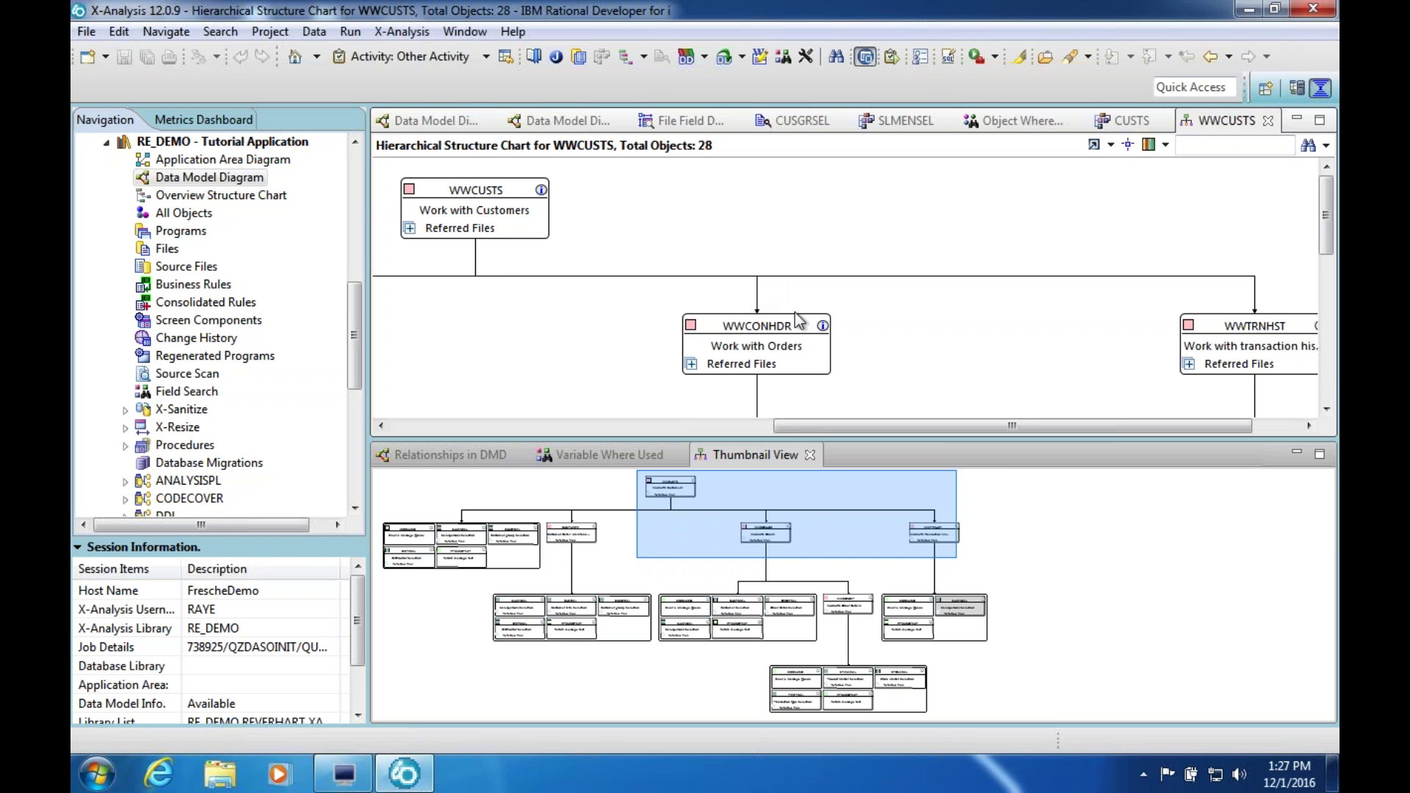
pyautogui.click(974, 612)
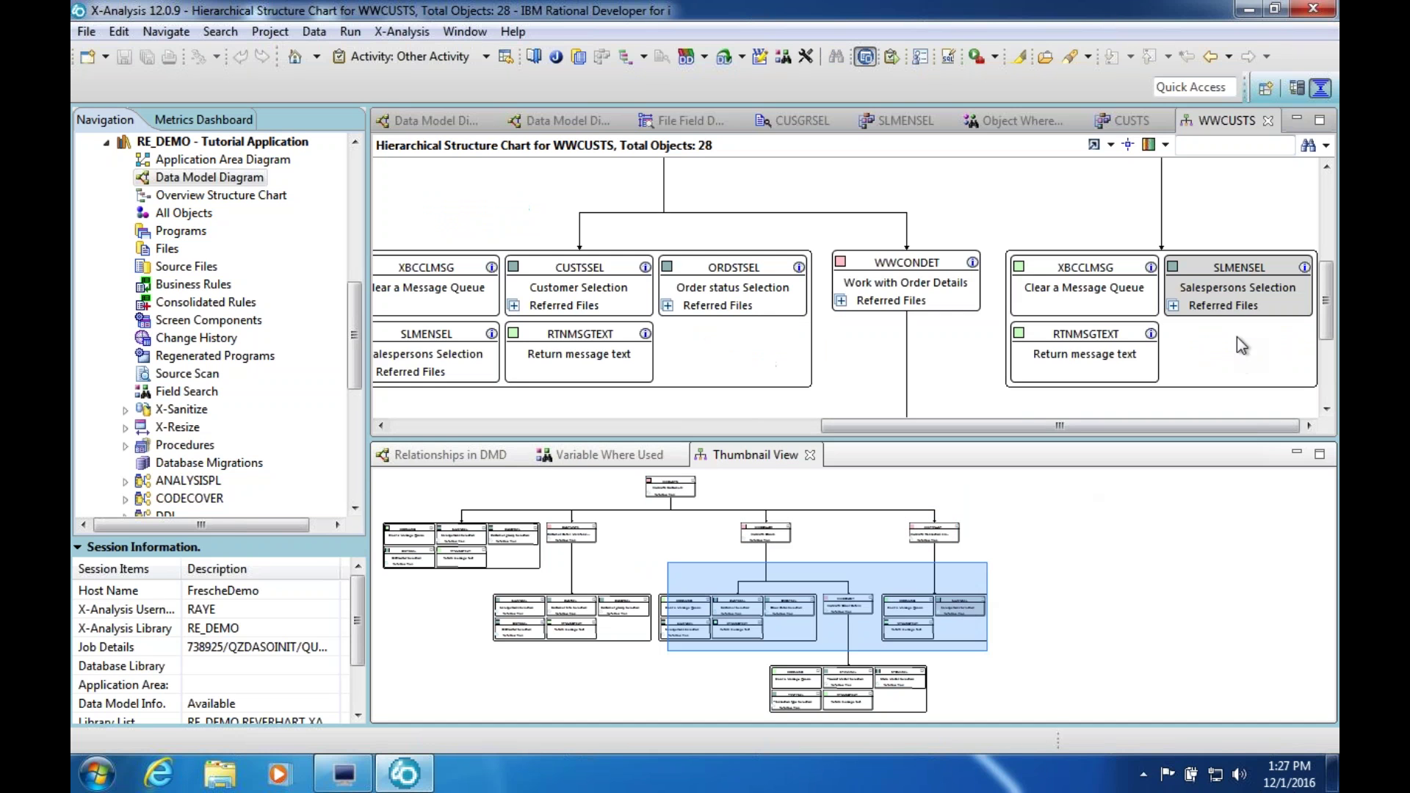
pyautogui.rightClick(1220, 296)
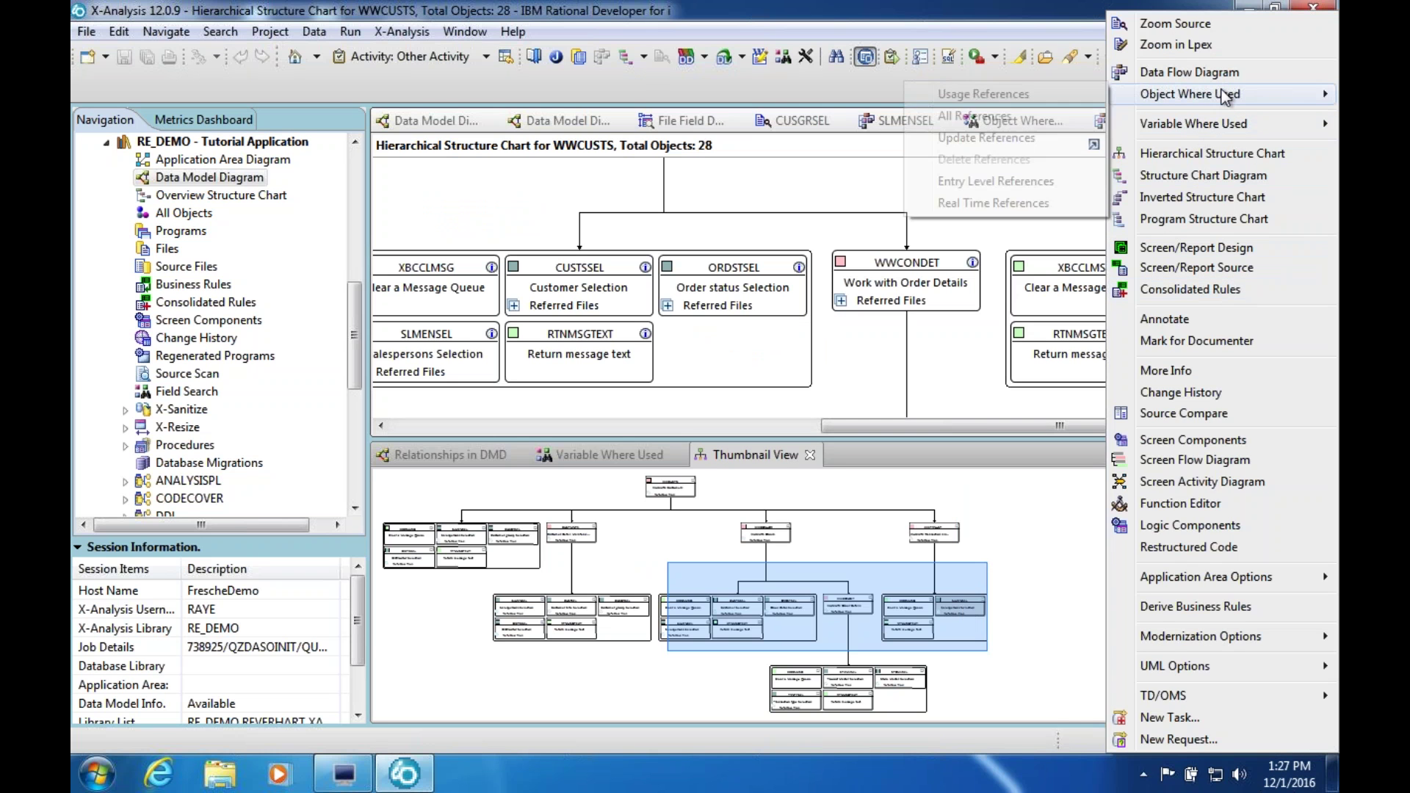
pyautogui.click(1012, 182)
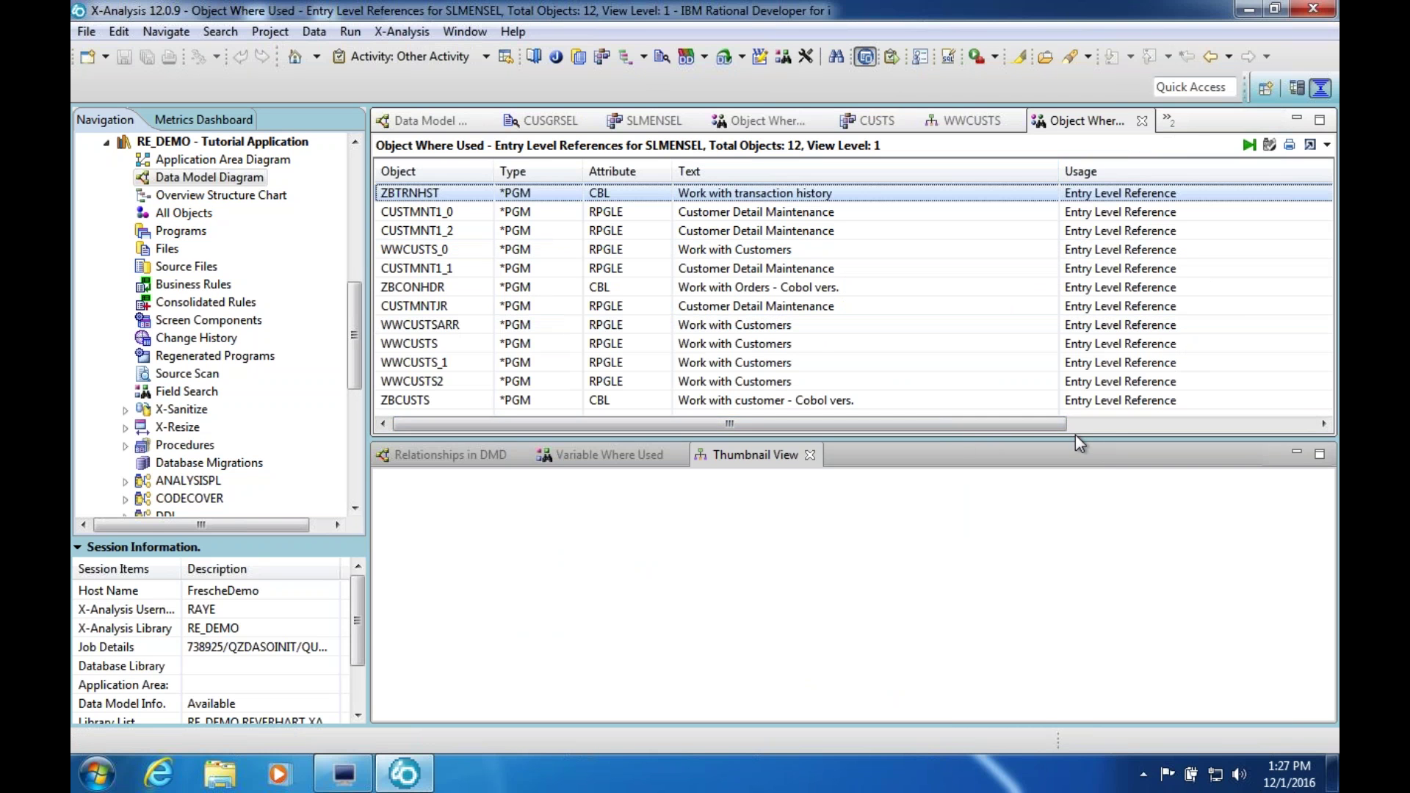
pyautogui.moveTo(514, 438); pyautogui.dragTo(514, 608)
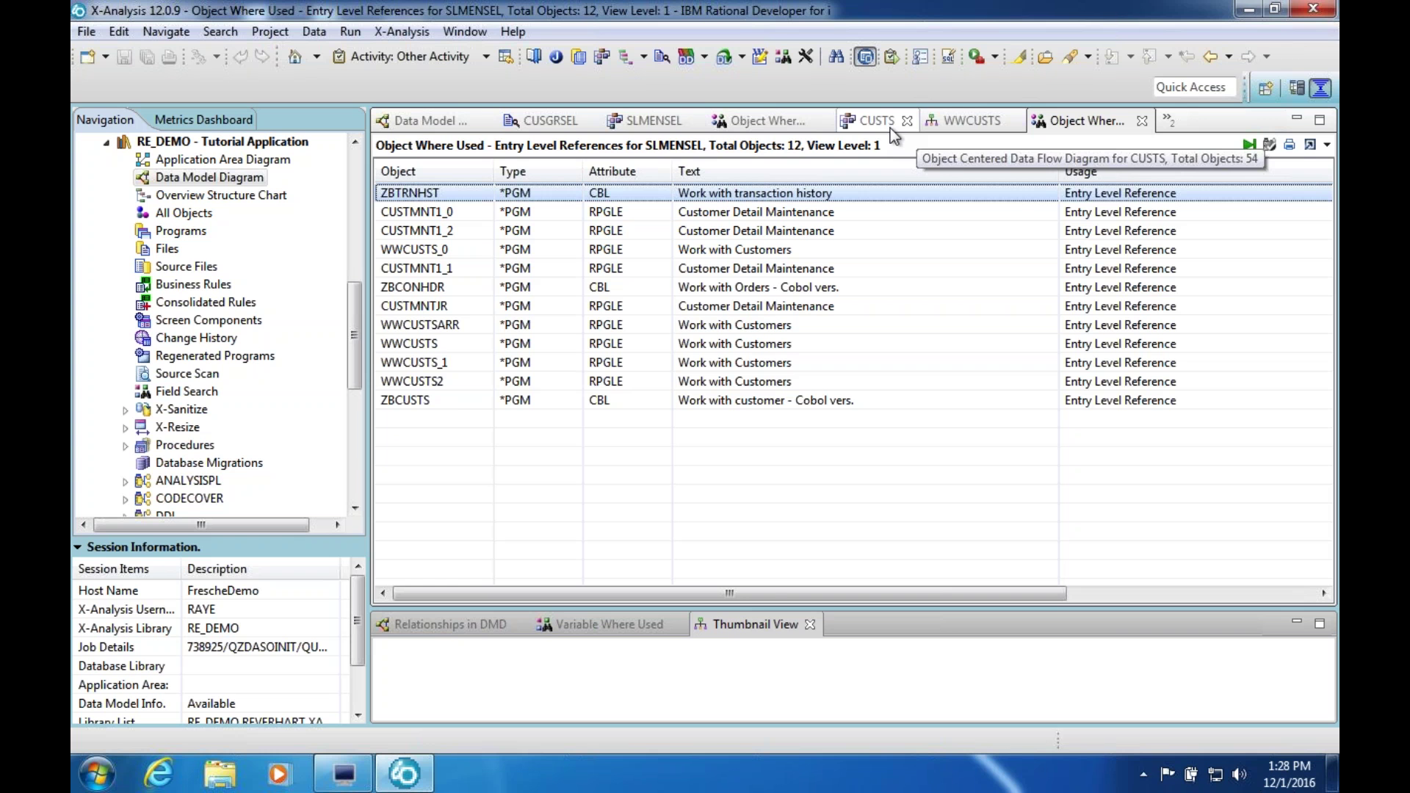
pyautogui.click(1142, 122)
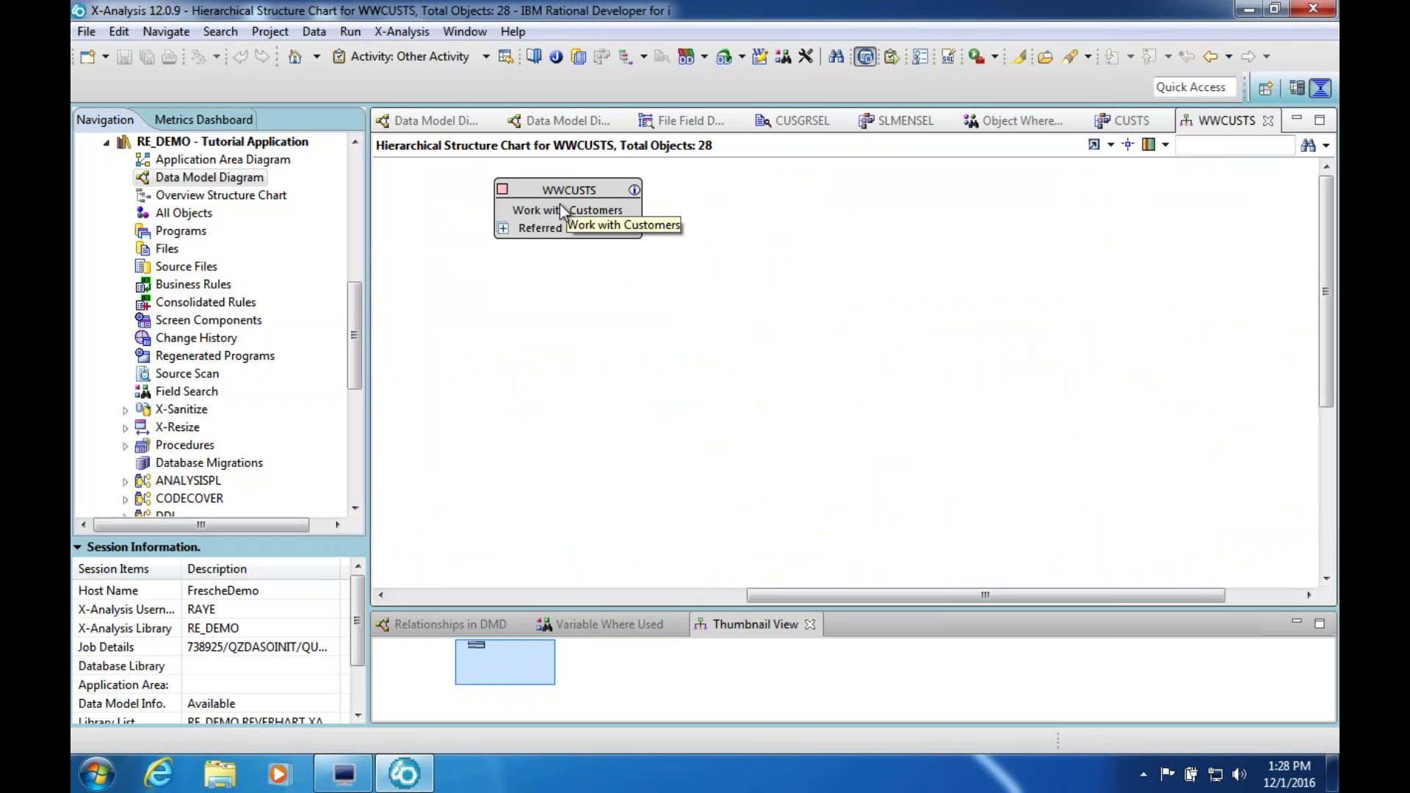
# Open the Screen/Report Design for the WWCUSTS program and advance to the ZZFT01 screen
pyautogui.rightClick(559, 204)
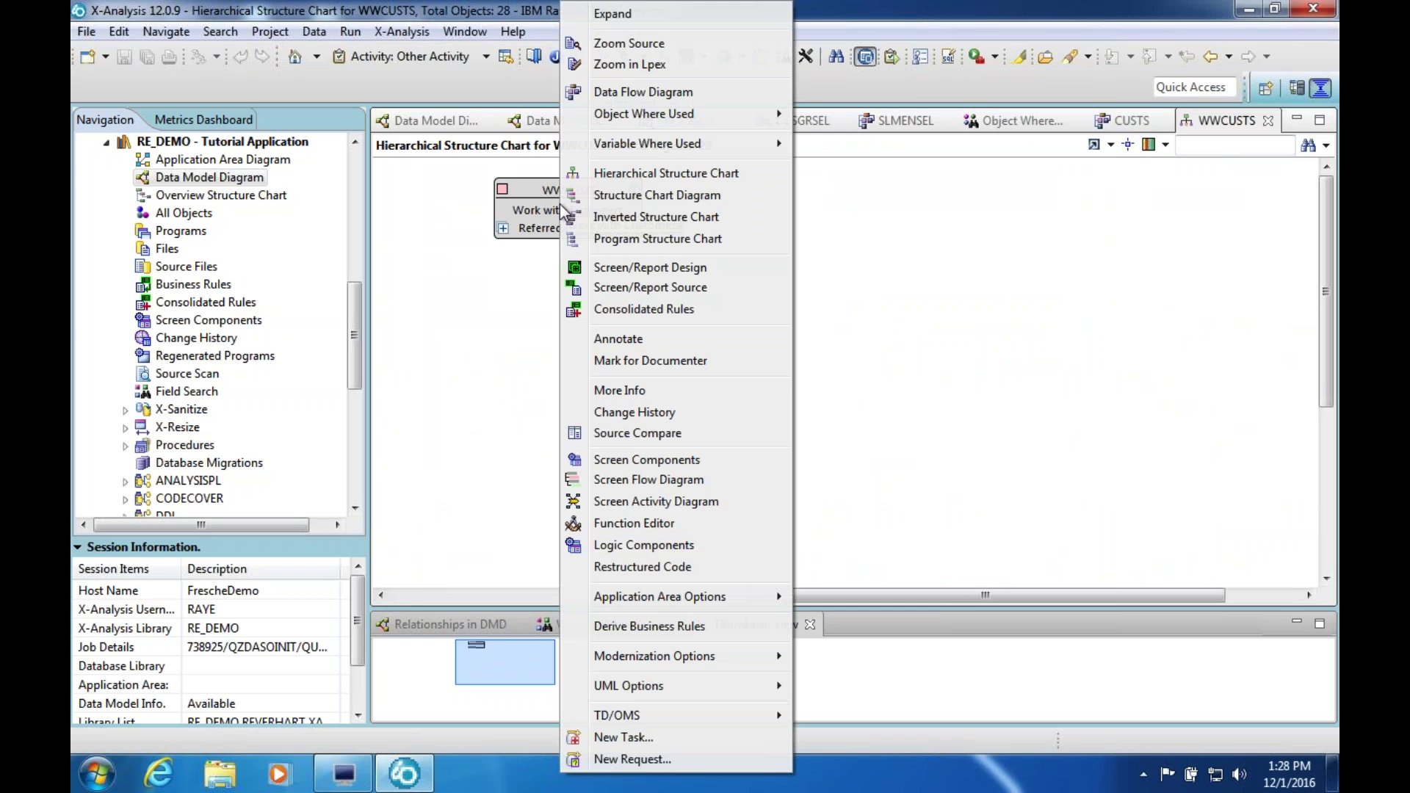
pyautogui.click(650, 267)
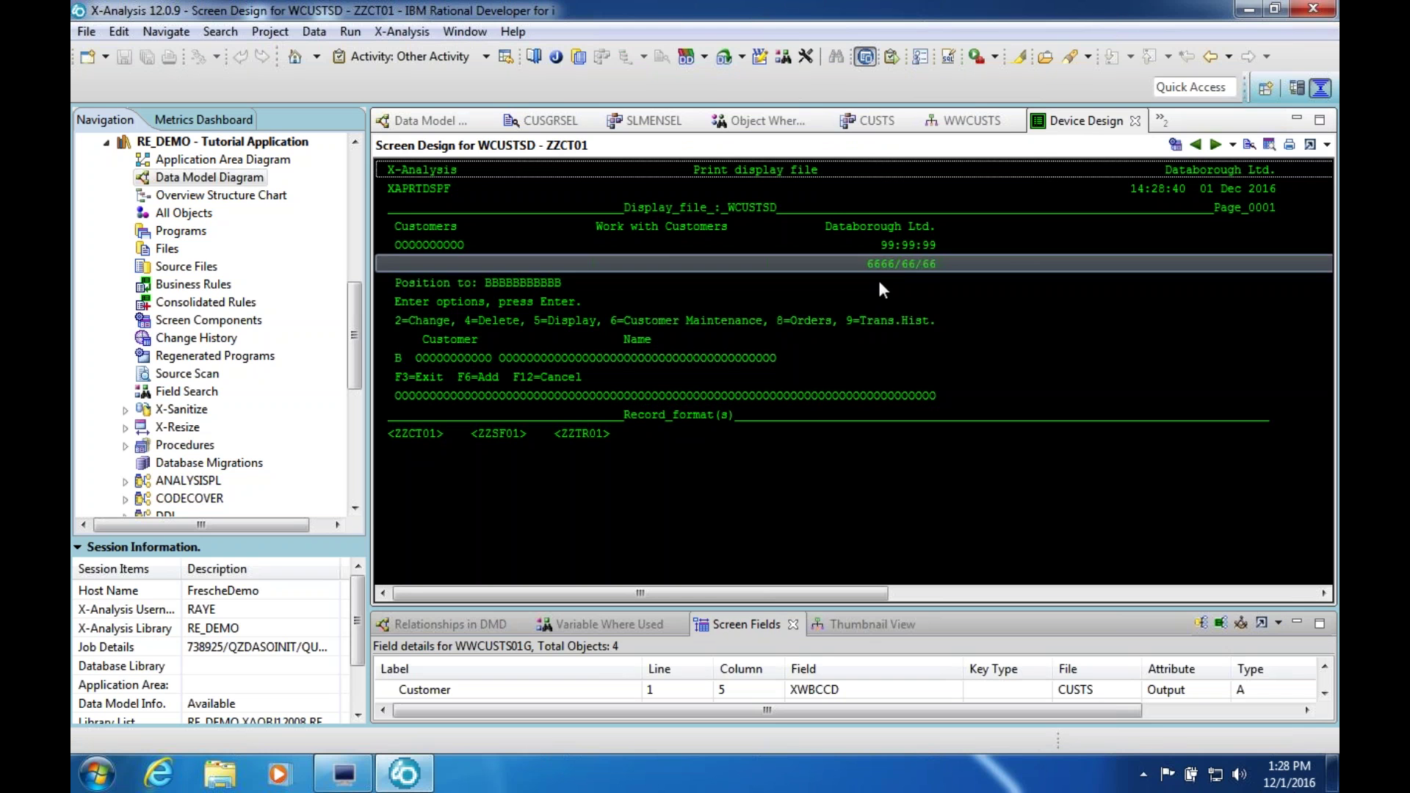
pyautogui.click(1216, 145)
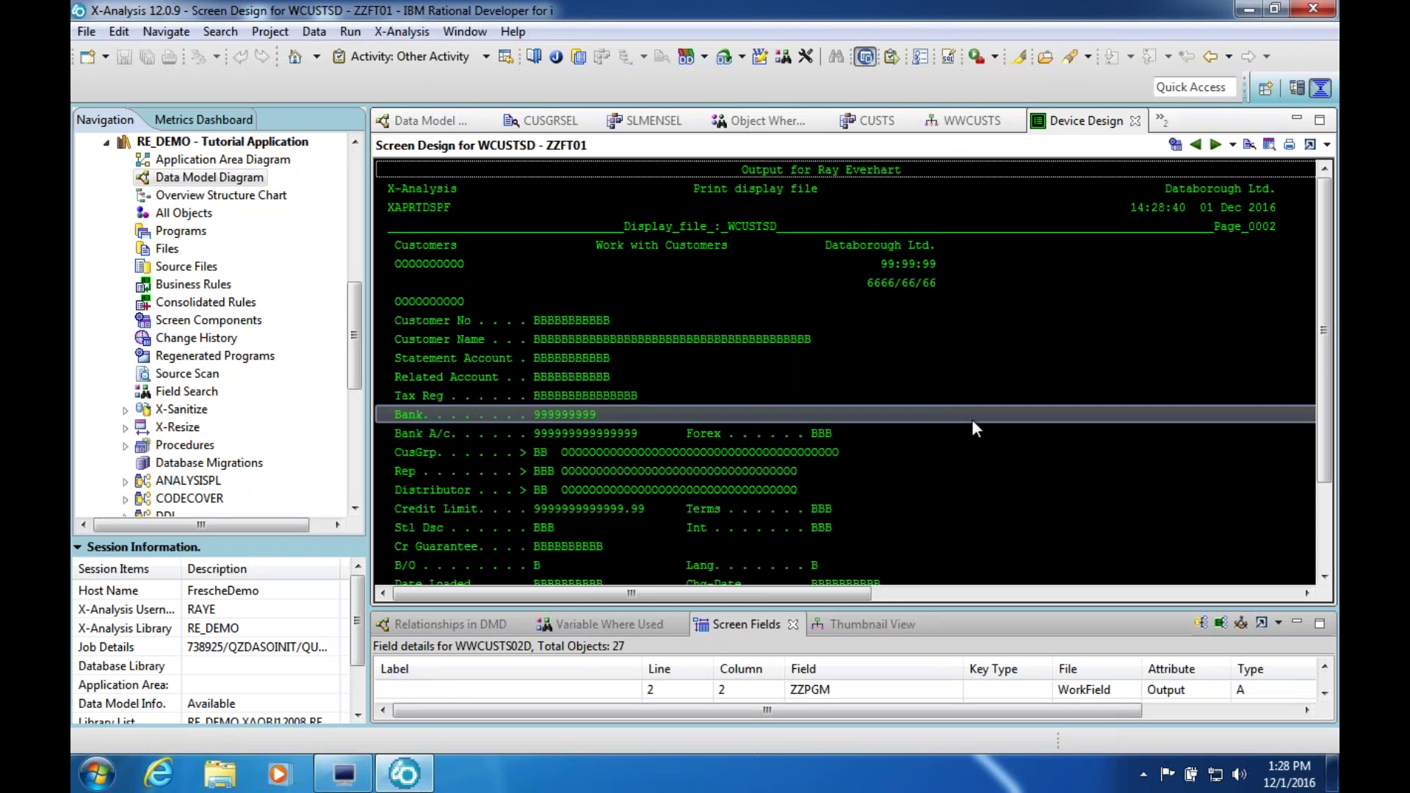
# Compare the ZZFT01 screen layout with its Screen Fields details by resizing the two areas
pyautogui.moveTo(958, 607); pyautogui.dragTo(950, 402)
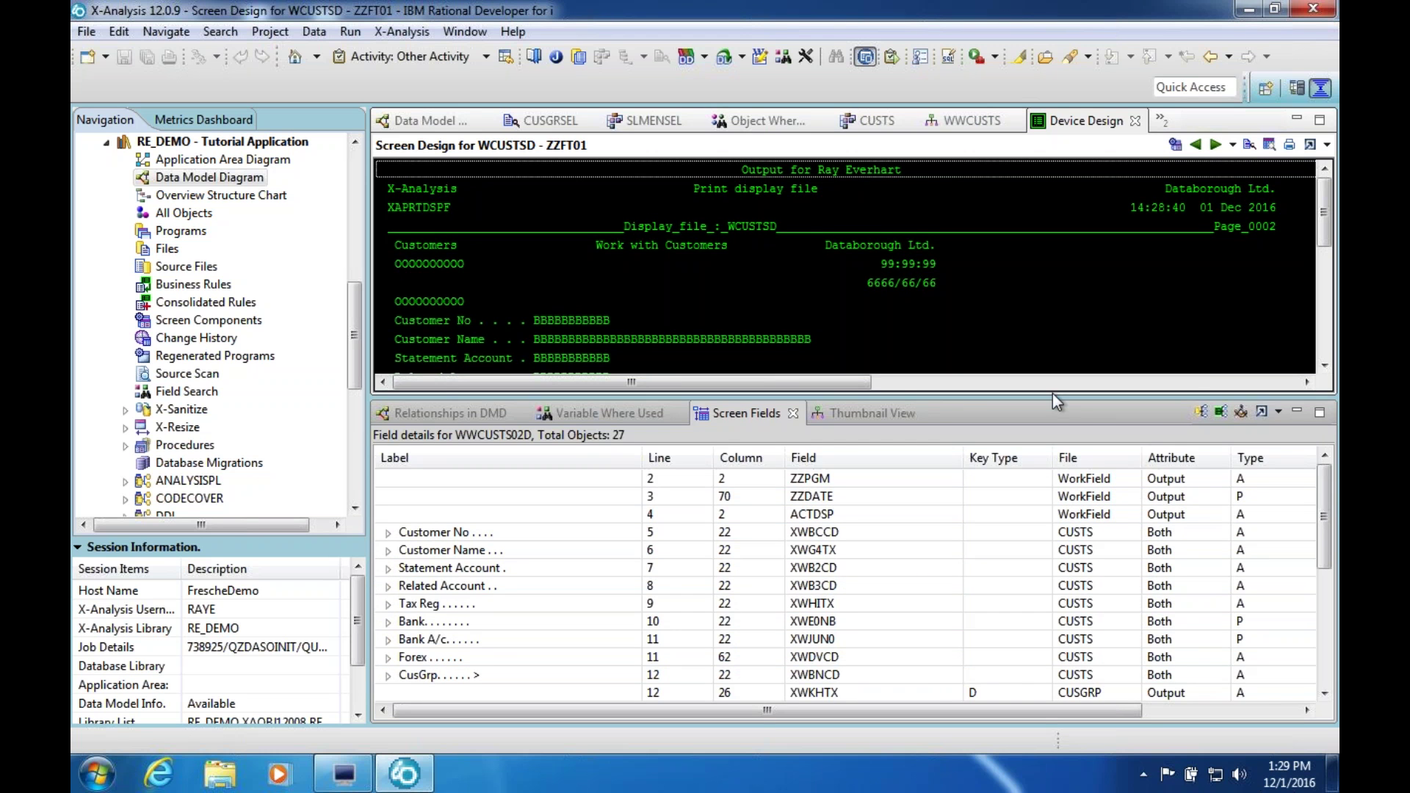
pyautogui.moveTo(1052, 393); pyautogui.dragTo(1028, 592)
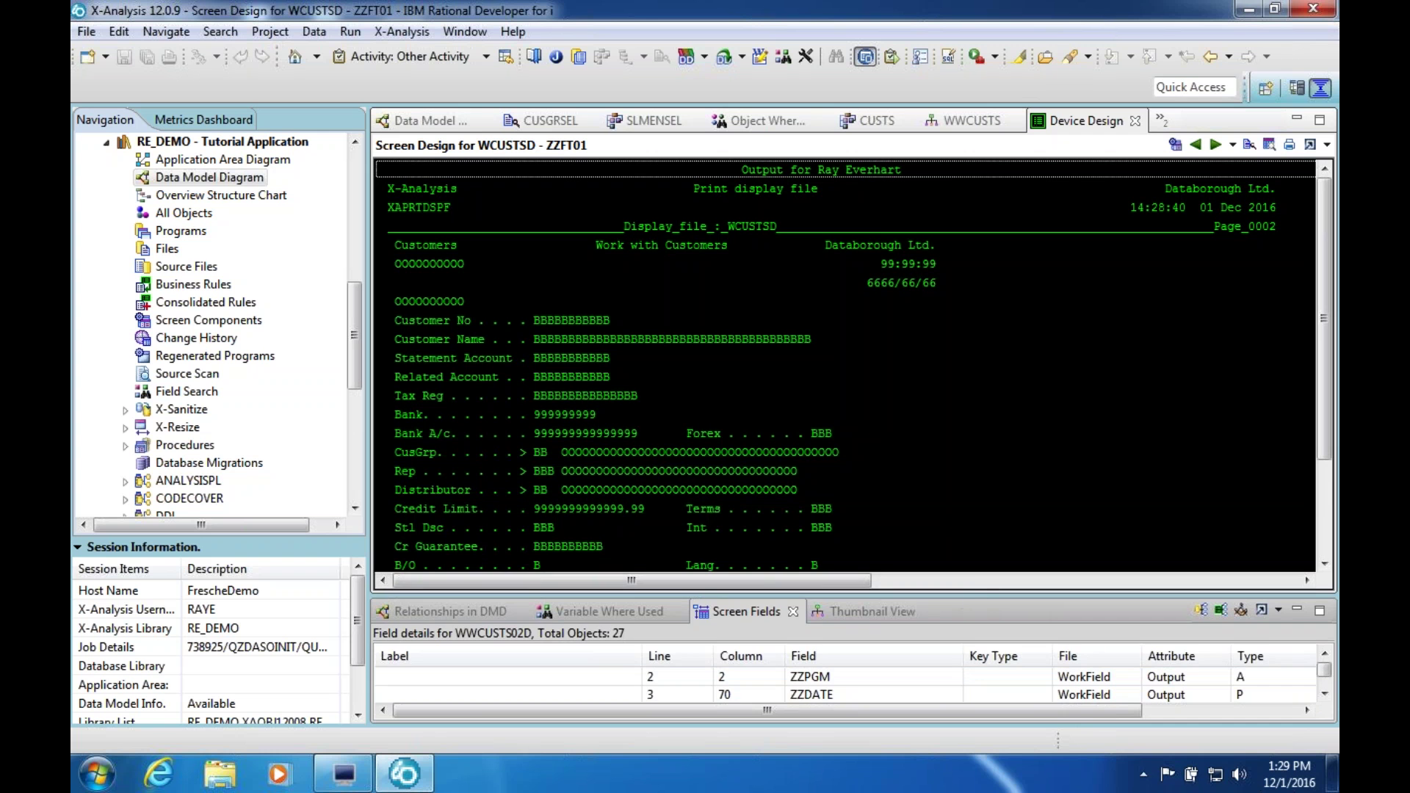
pyautogui.moveTo(969, 585); pyautogui.dragTo(970, 376)
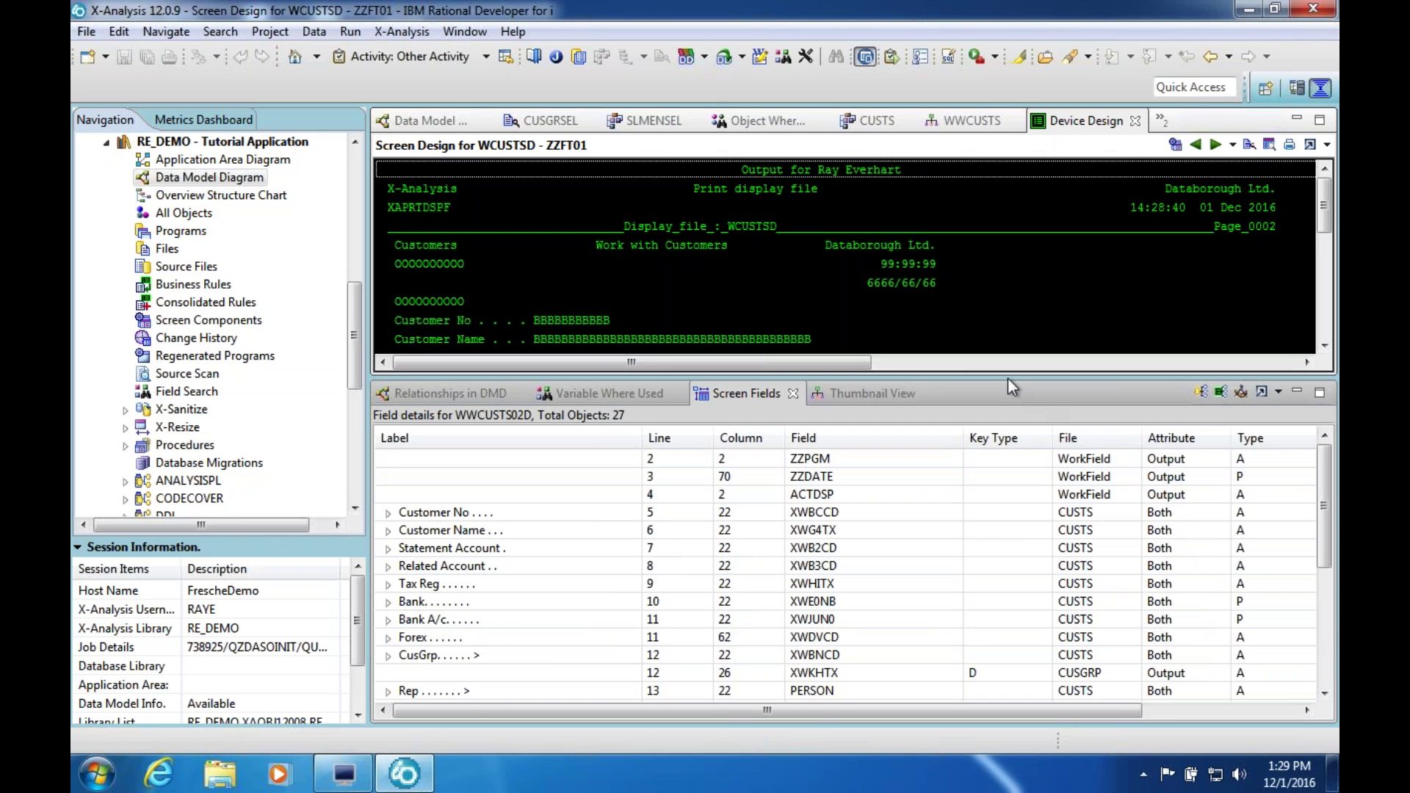
pyautogui.moveTo(1008, 378); pyautogui.dragTo(1024, 624)
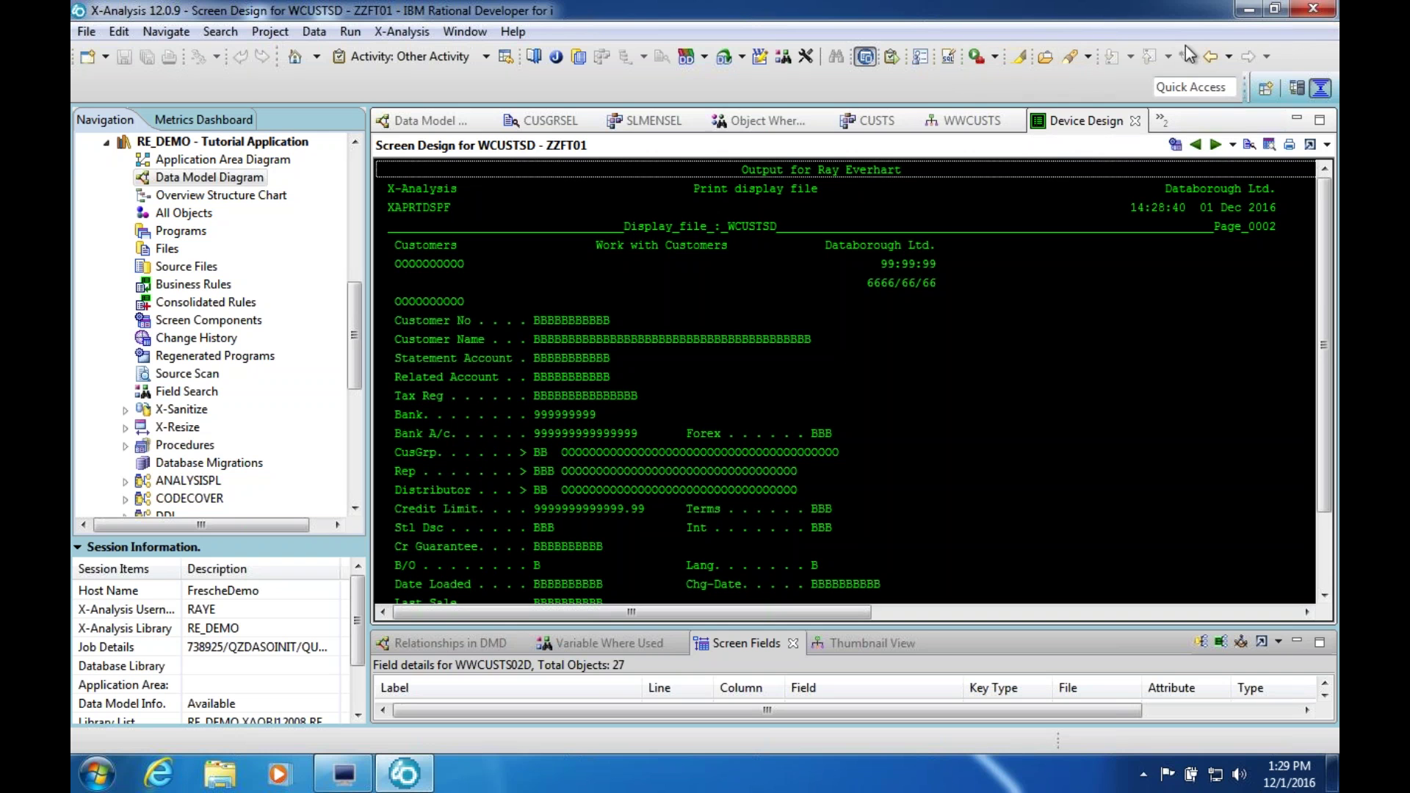
# Return to the WWCUSTS Hierarchical Structure Chart and open the source code of the WWCUSTS program
pyautogui.click(1212, 57)
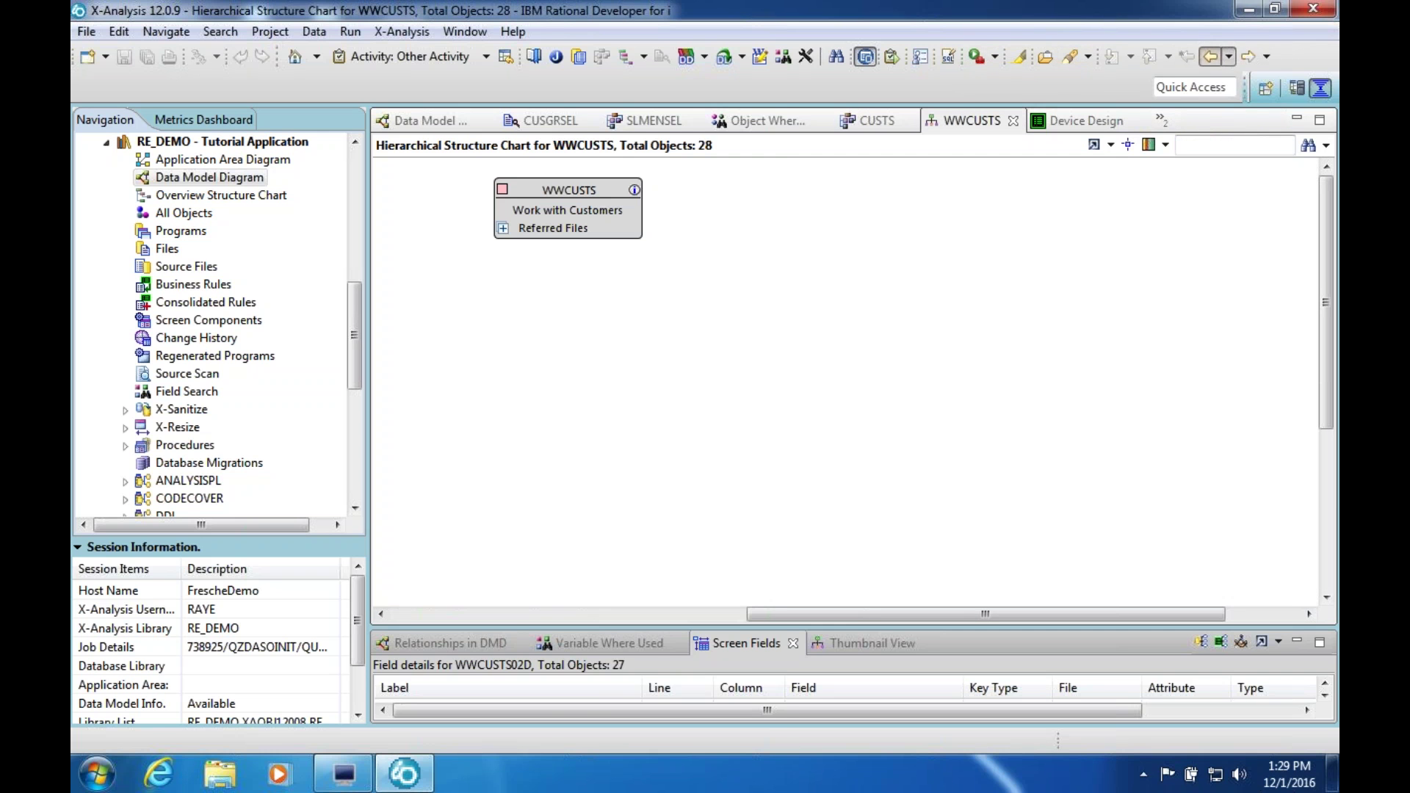
pyautogui.rightClick(552, 209)
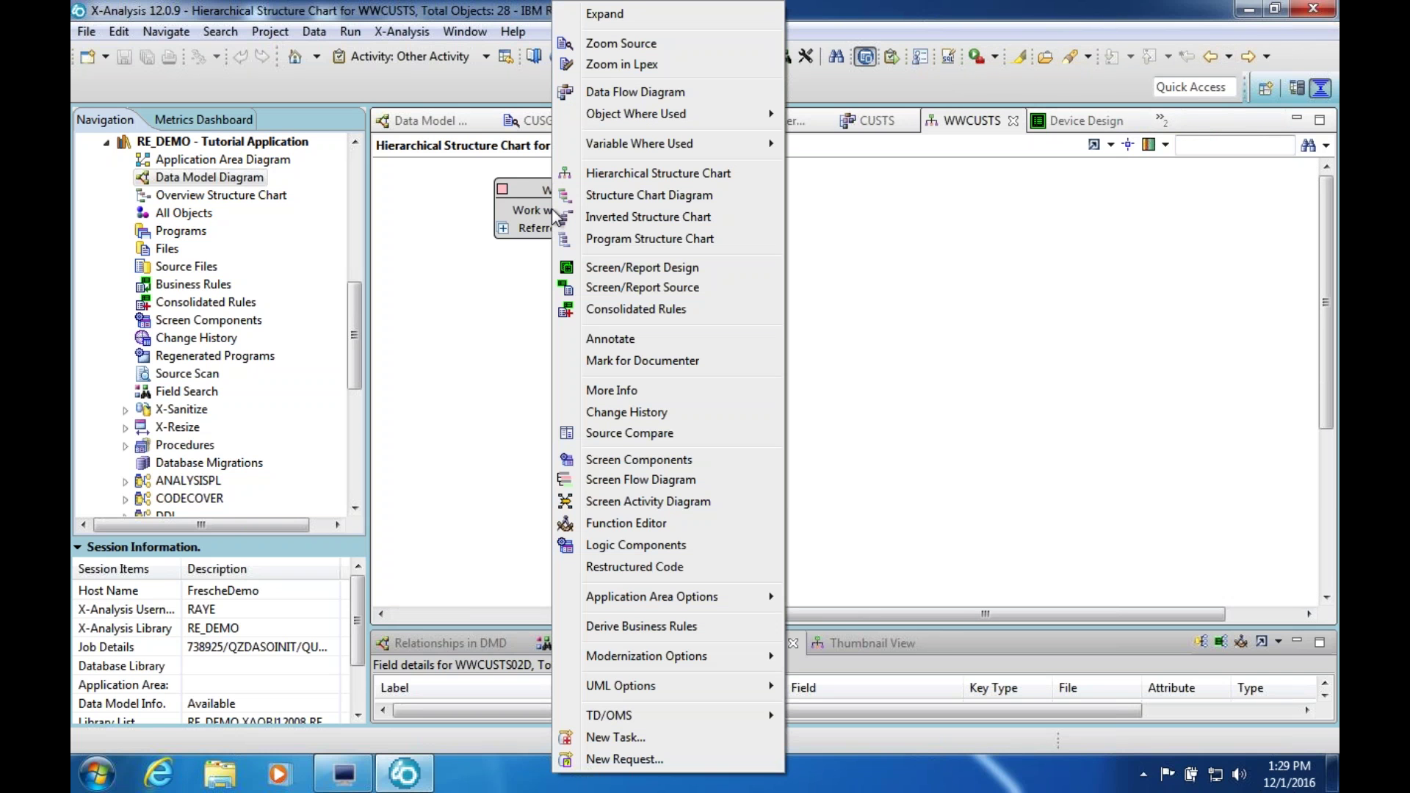
pyautogui.click(650, 45)
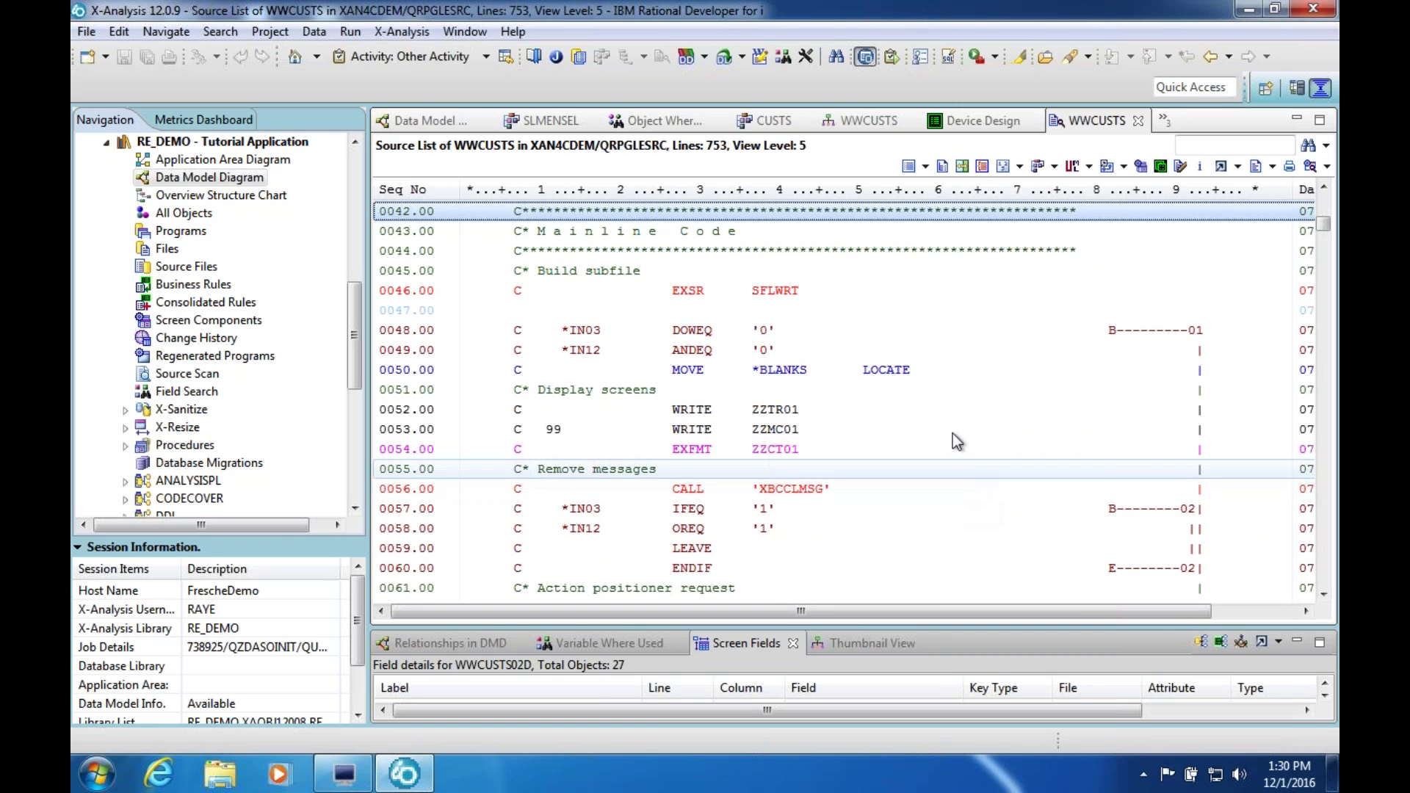
# Display the WWCUSTS source as pseudo code, read through the mainline logic, and switch back to the original RPG source
pyautogui.click(984, 168)
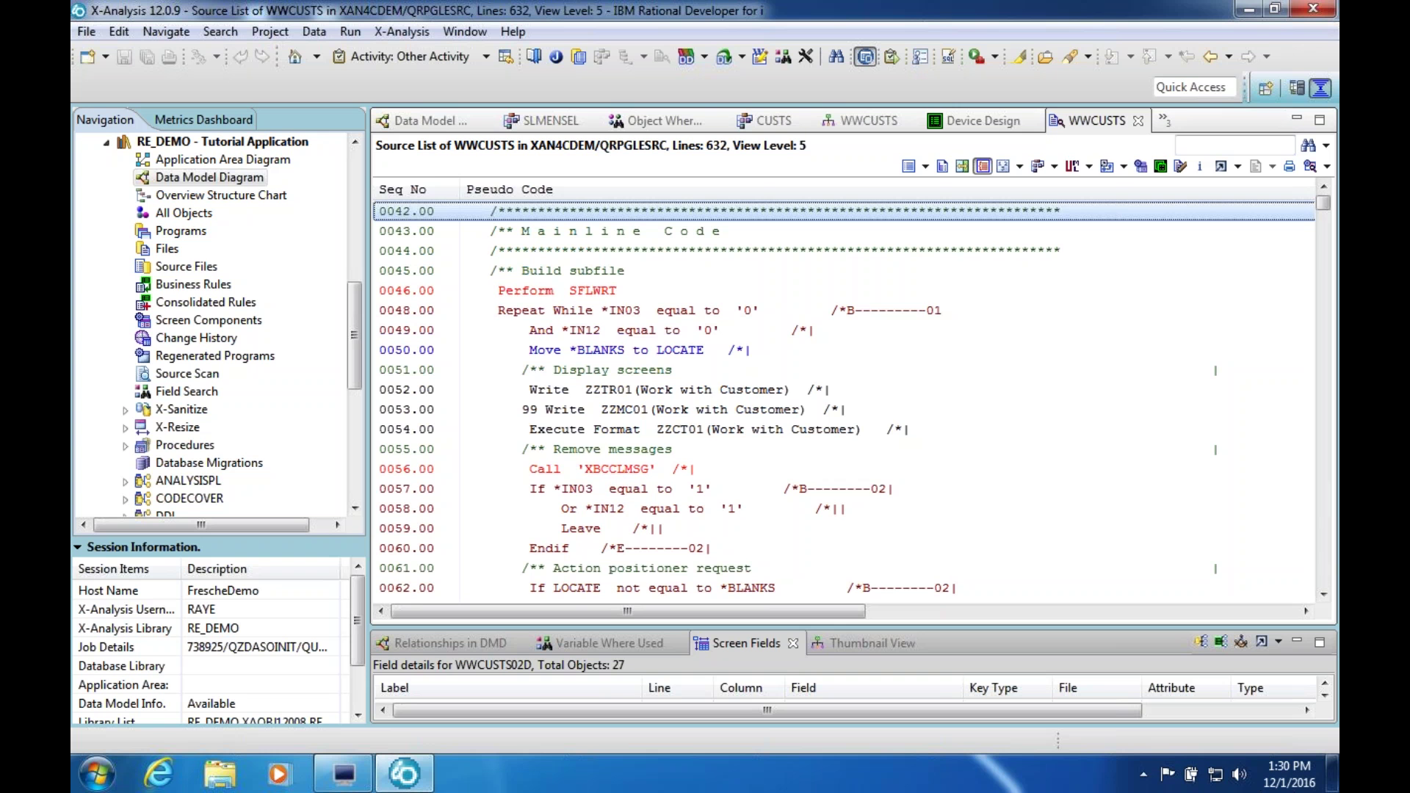
pyautogui.click(1322, 592)
pyautogui.click(1323, 591)
pyautogui.click(1323, 592)
pyautogui.click(1323, 592)
pyautogui.click(1323, 592)
pyautogui.click(1322, 591)
pyautogui.click(1323, 592)
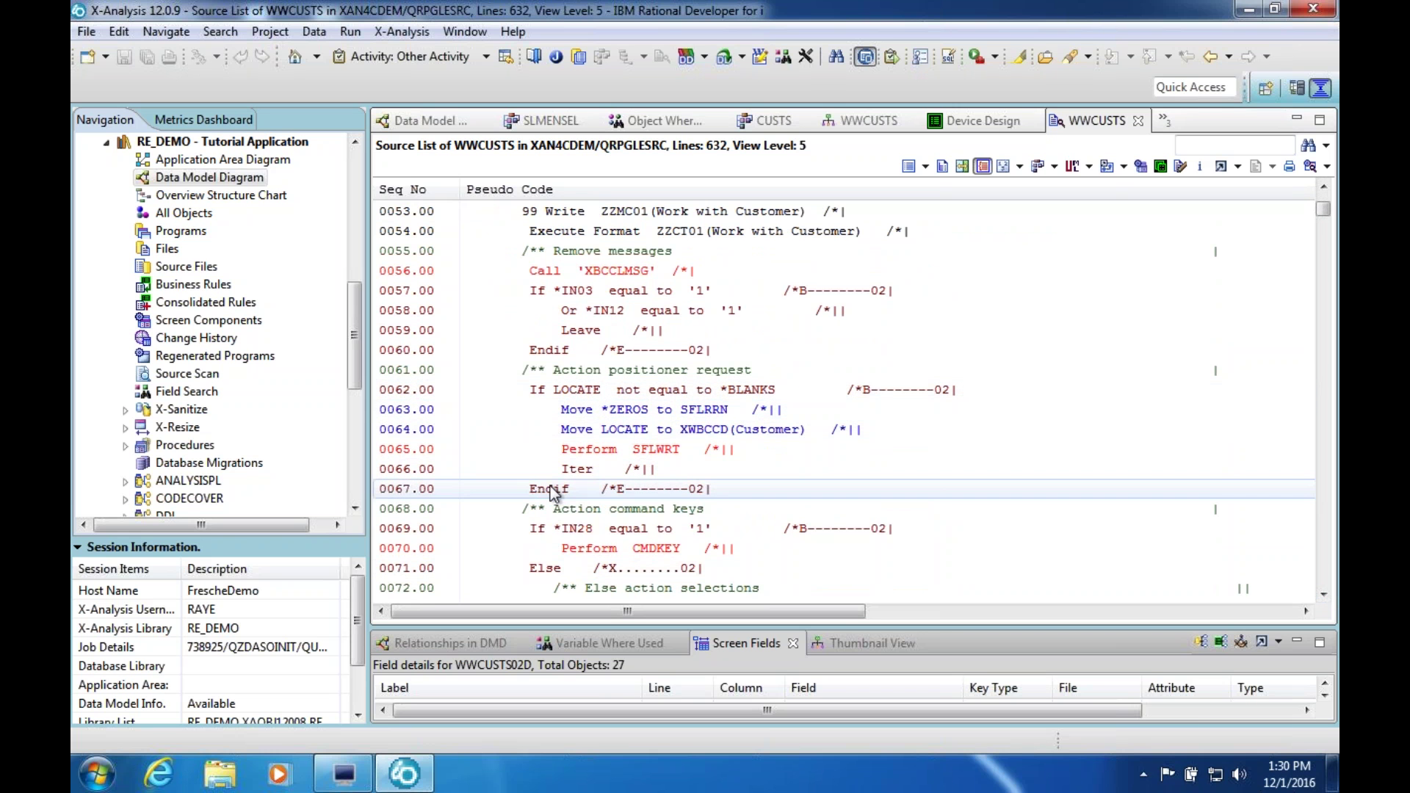
pyautogui.click(1322, 596)
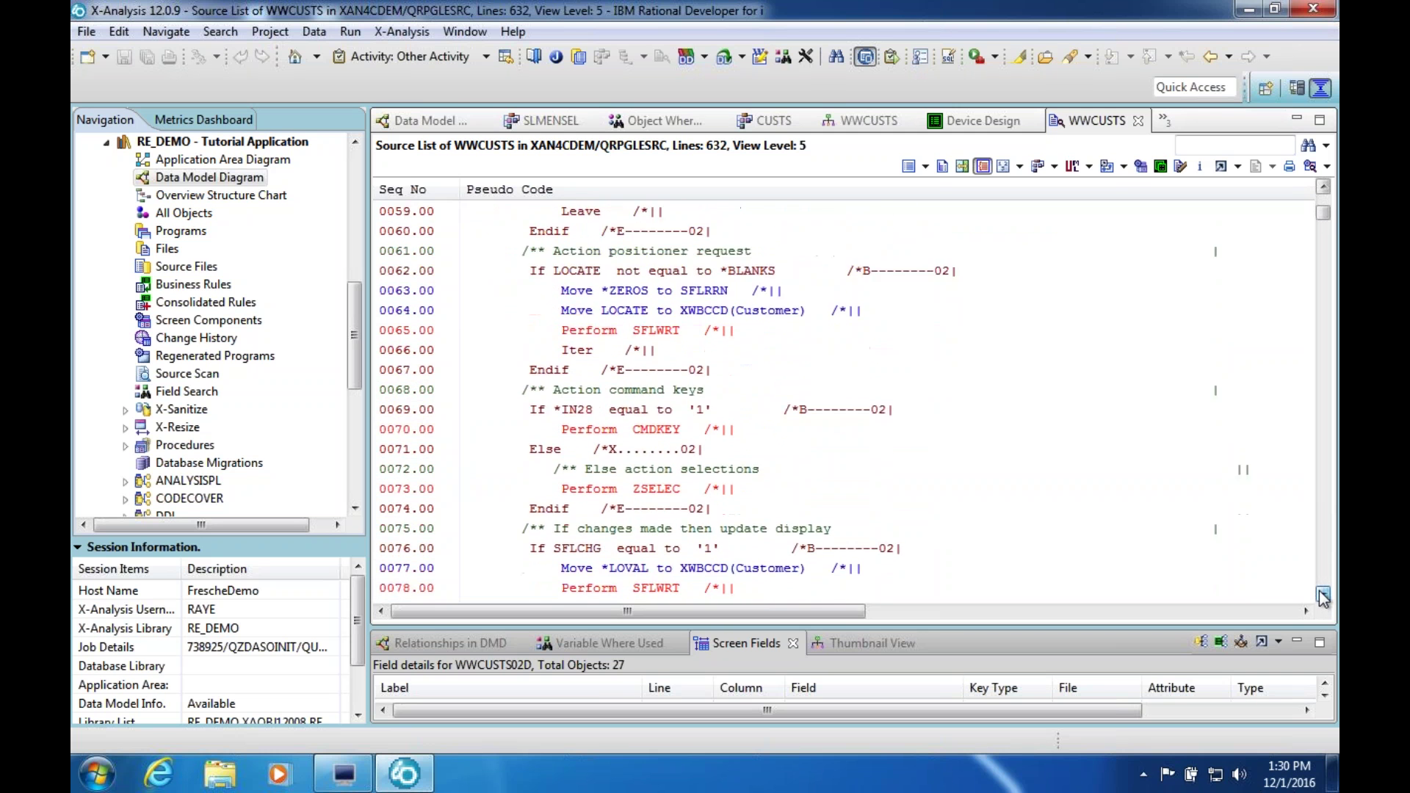
pyautogui.click(1323, 597)
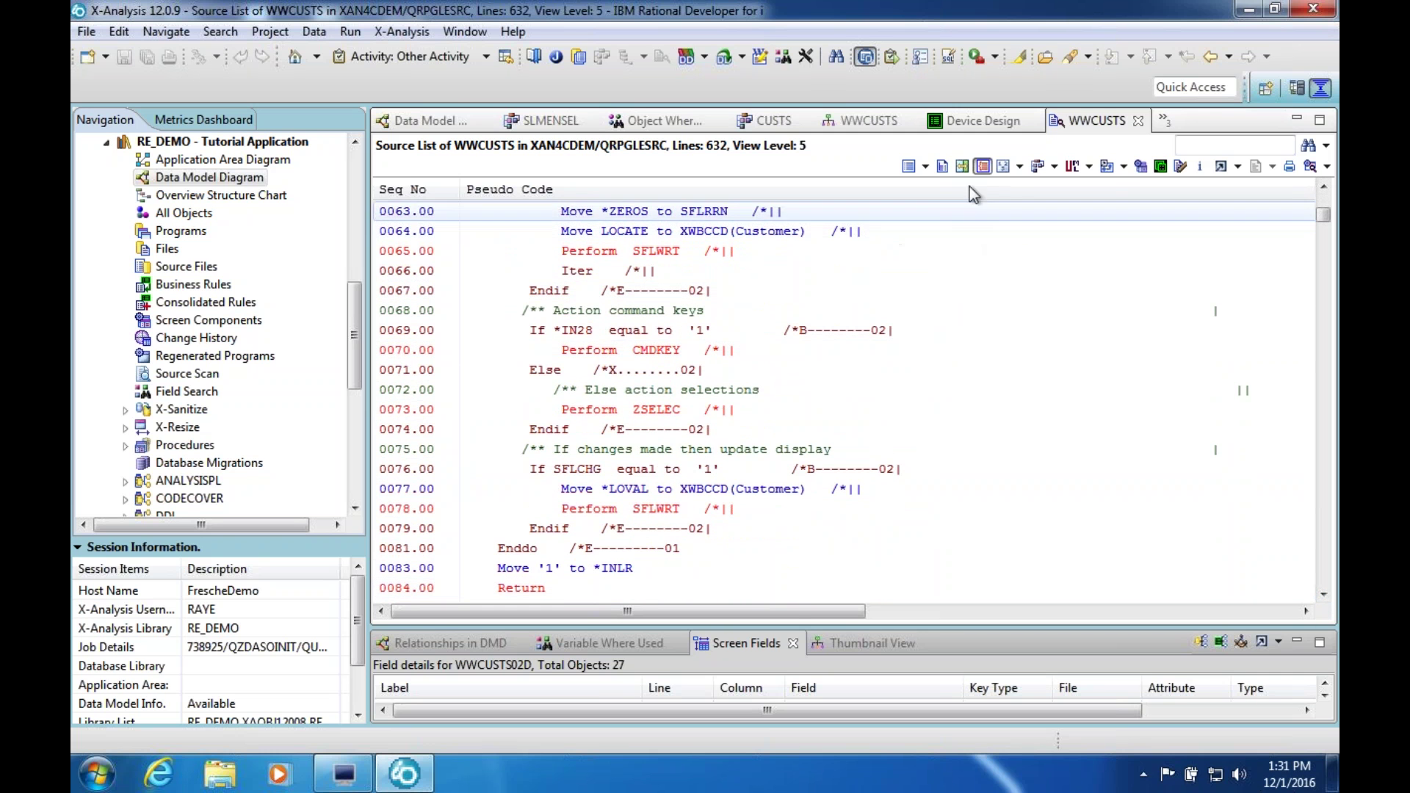
pyautogui.click(982, 166)
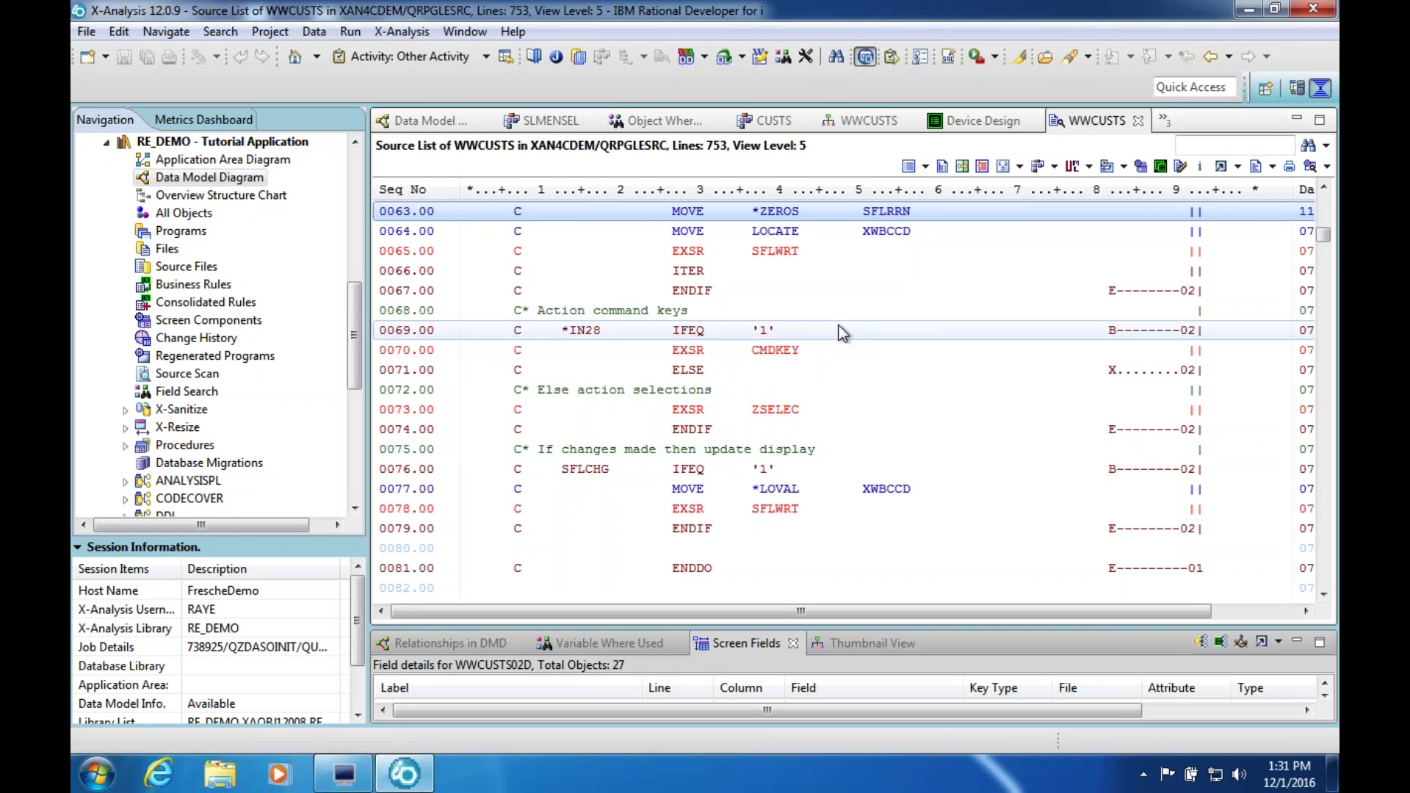
# Run a Member X-Ref on the variable XWBCCD from source line 0064.00 and enlarge the cross-reference list
pyautogui.scroll(3, 842, 333)
pyautogui.scroll(1, 842, 333)
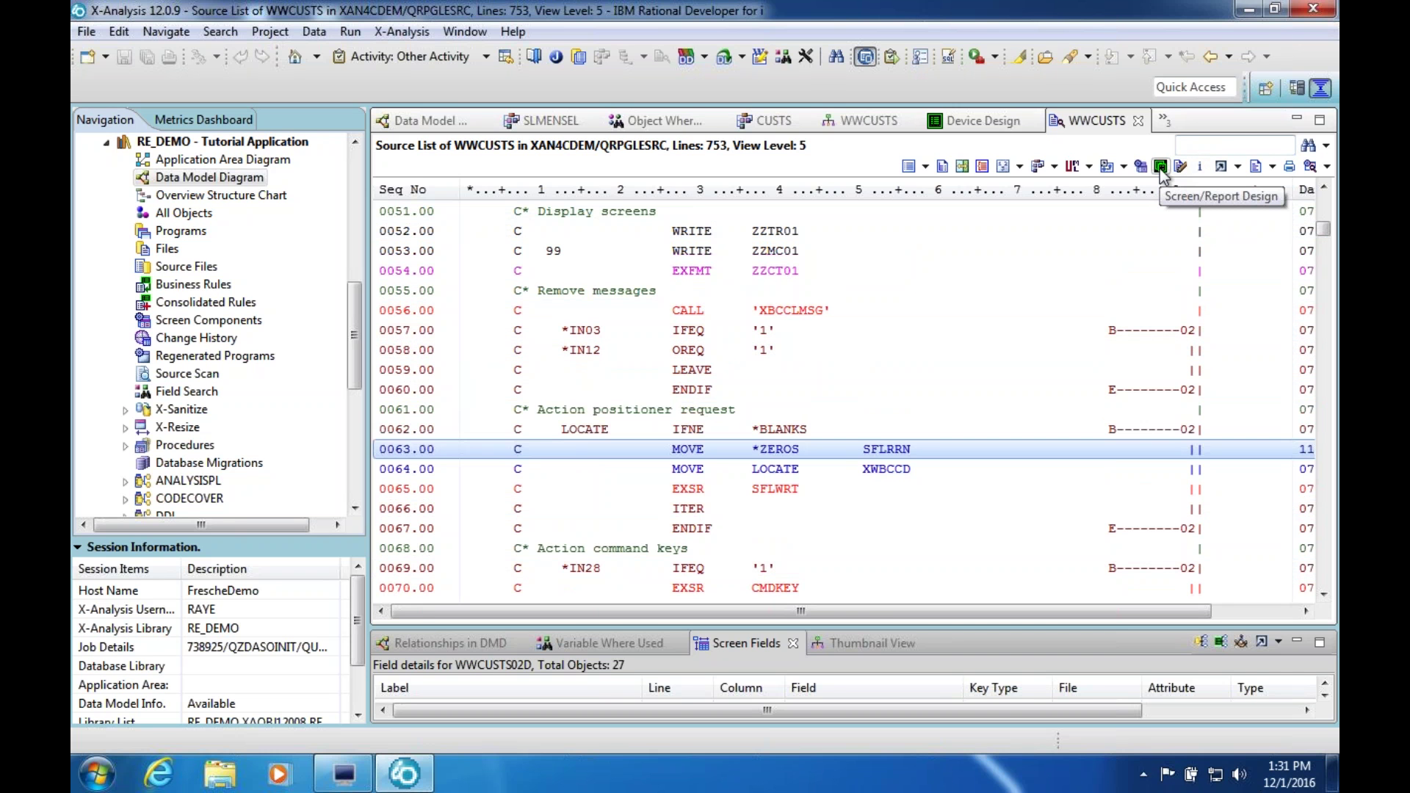
pyautogui.click(888, 472)
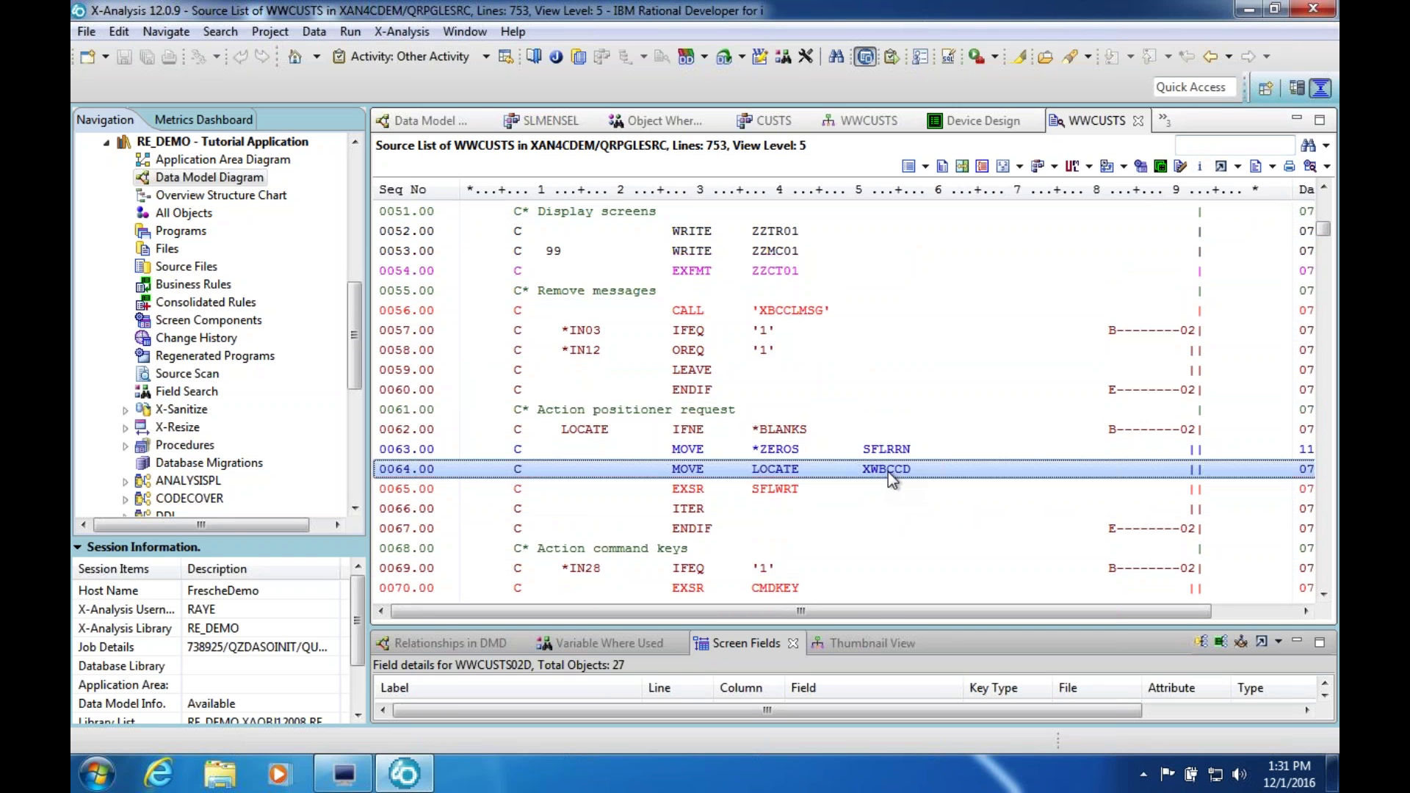
pyautogui.rightClick(888, 472)
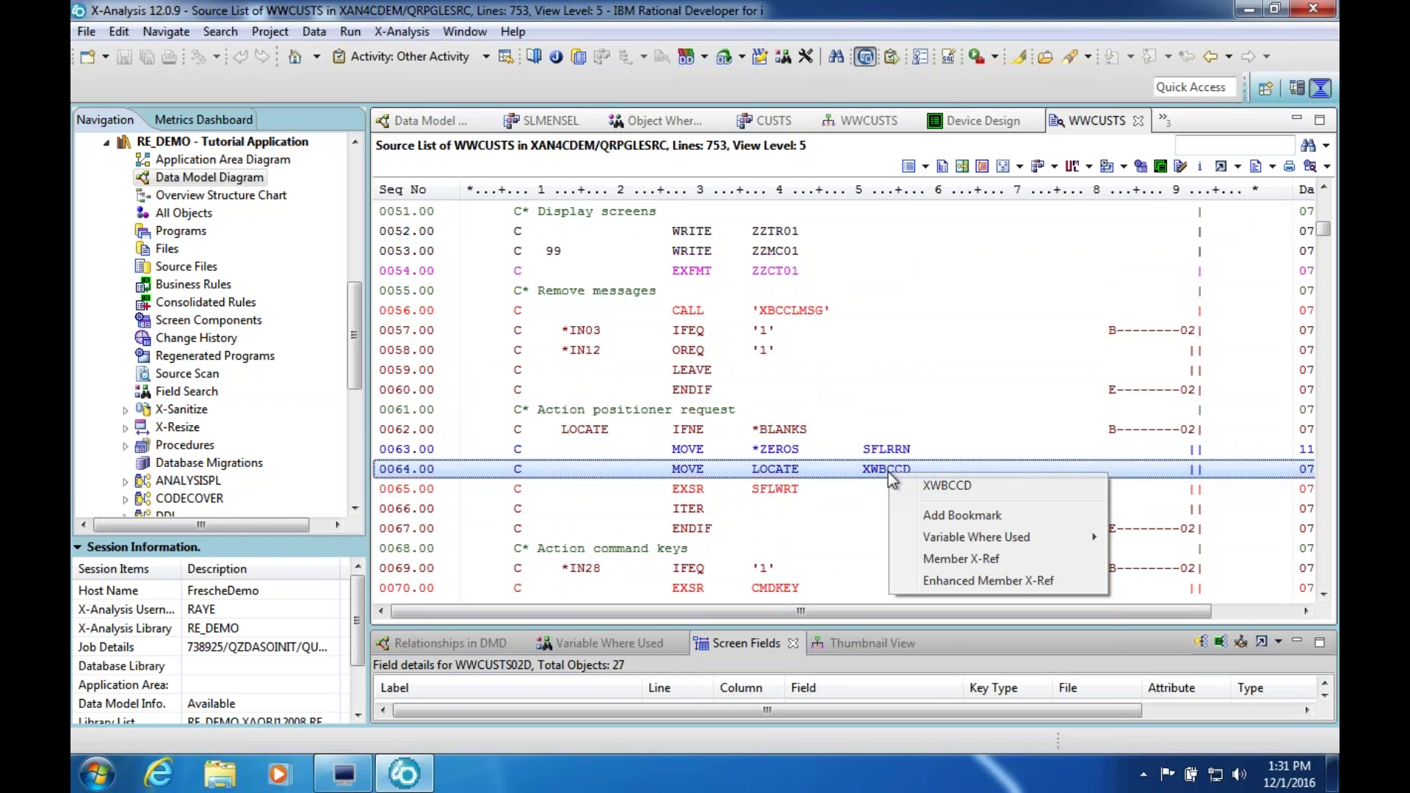
pyautogui.click(991, 562)
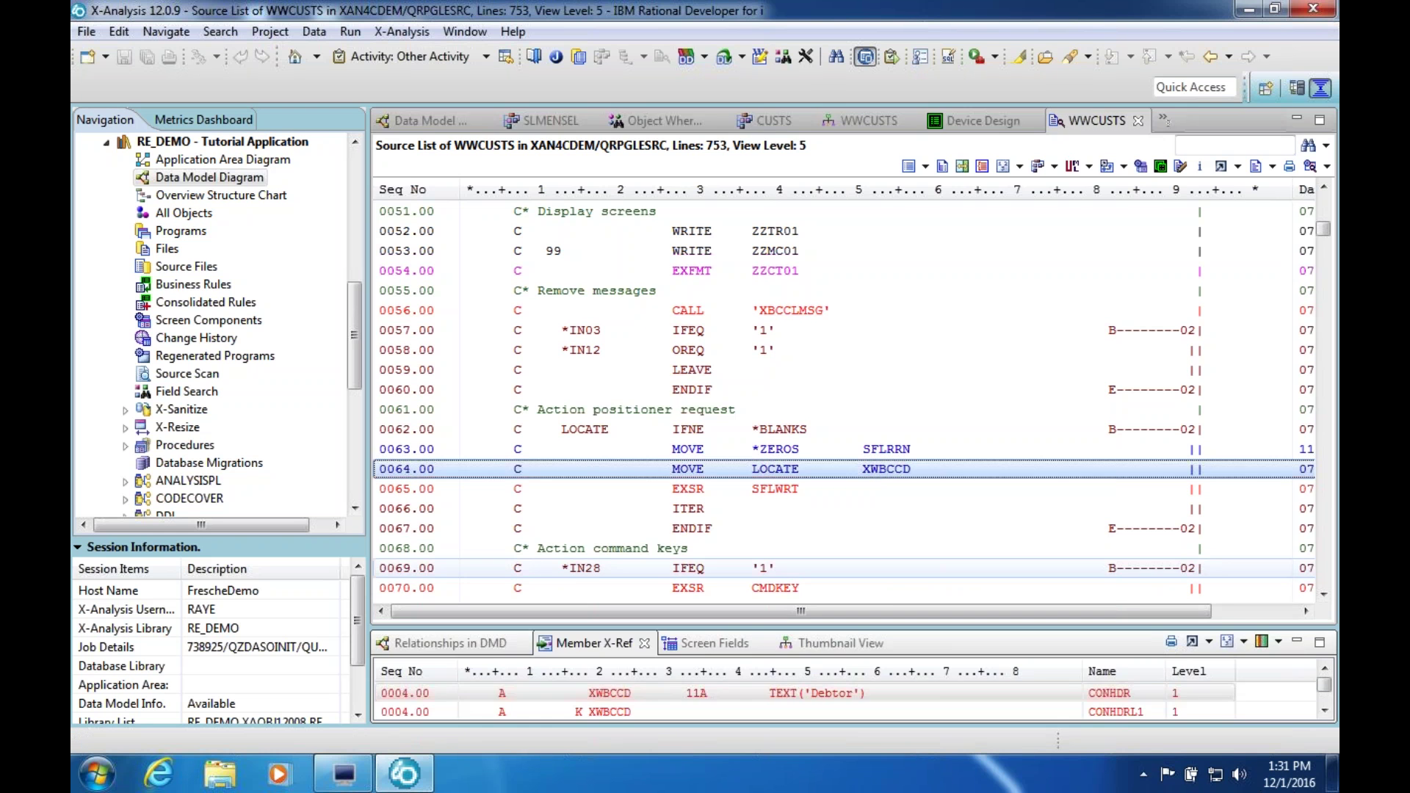
pyautogui.moveTo(907, 626); pyautogui.dragTo(919, 403)
pyautogui.click(613, 486)
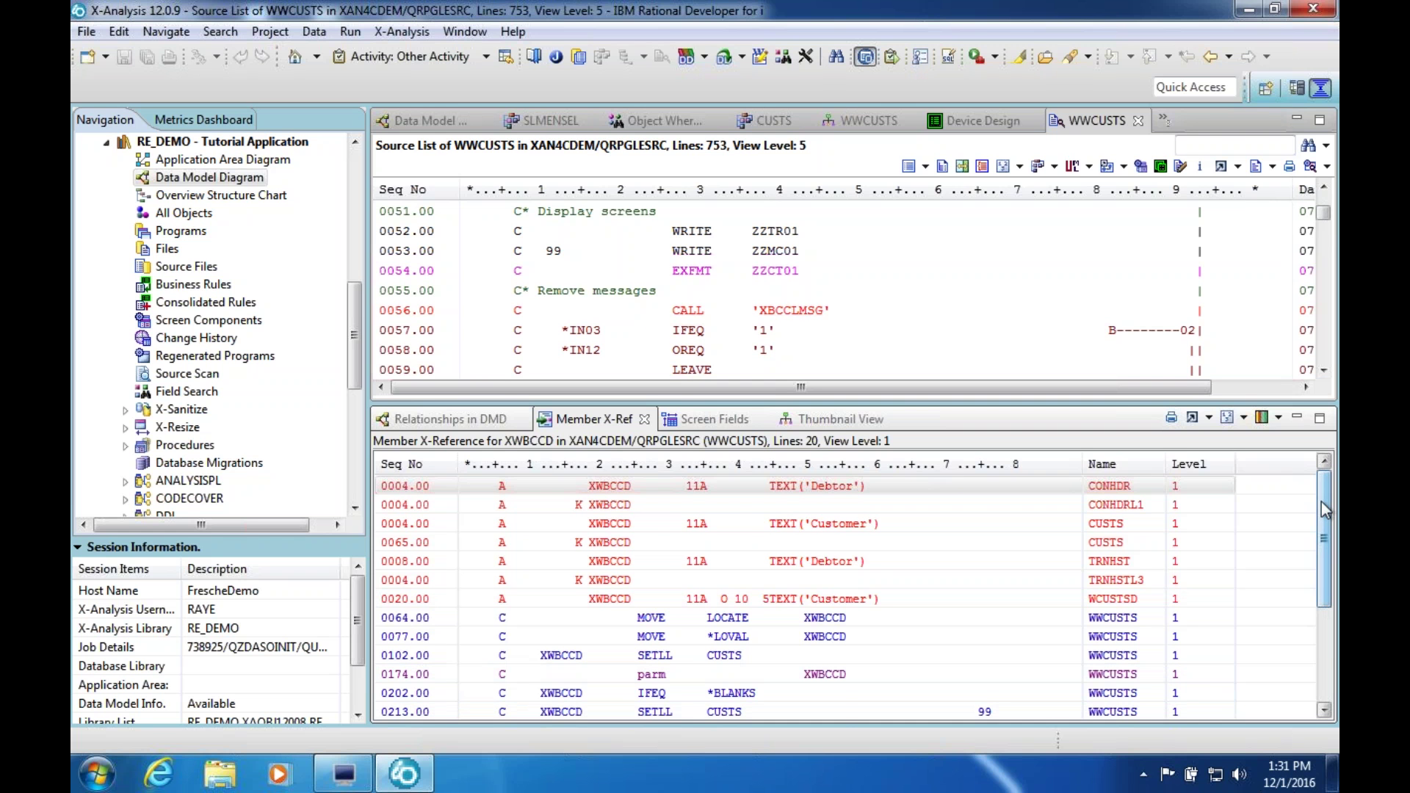
# Jump from the PARM entry at 0694.00 in the XWBCCD cross-reference to its source line and enlarge the source area
pyautogui.moveTo(1325, 510); pyautogui.dragTo(1329, 587)
pyautogui.scroll(-2, 663, 658)
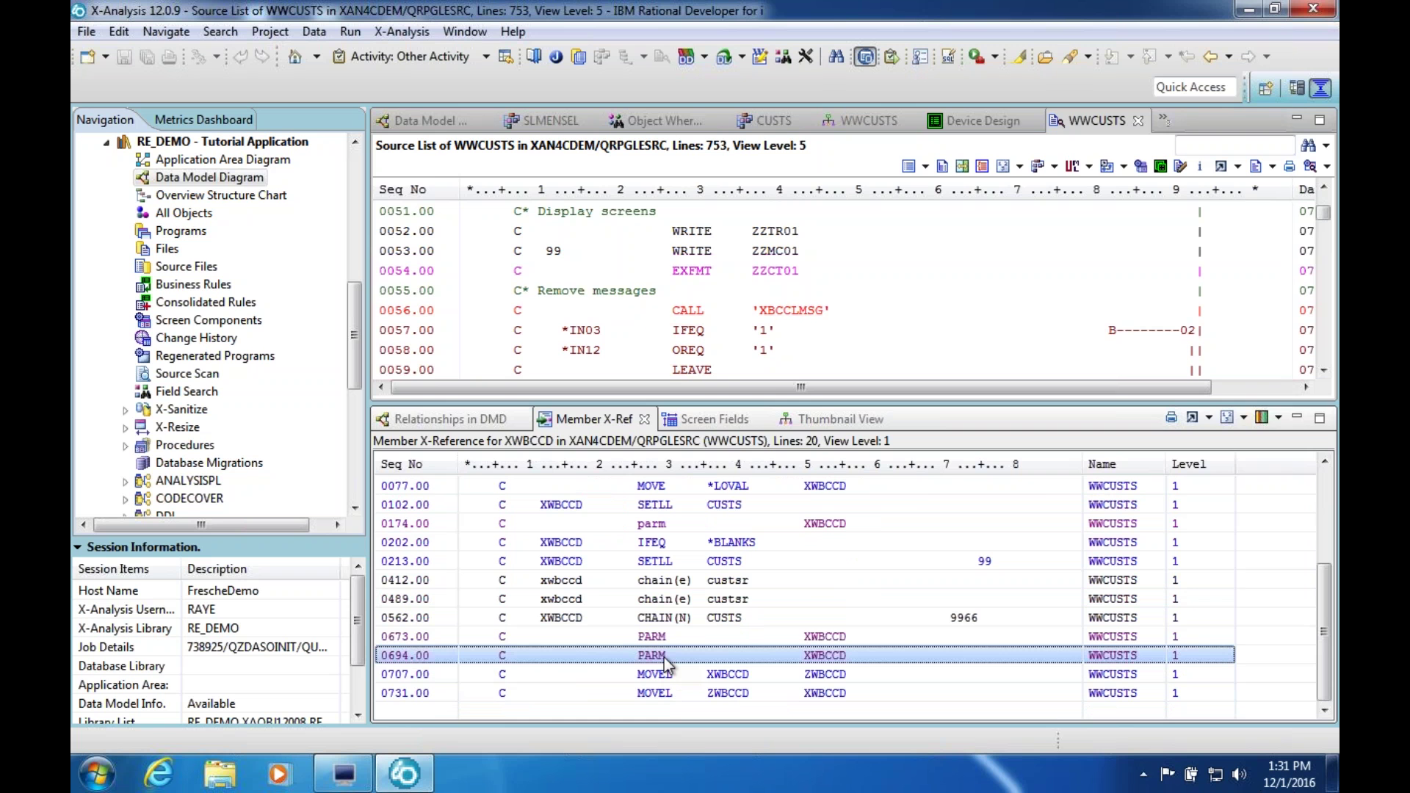
pyautogui.doubleClick(664, 658)
pyautogui.moveTo(924, 403); pyautogui.dragTo(765, 526)
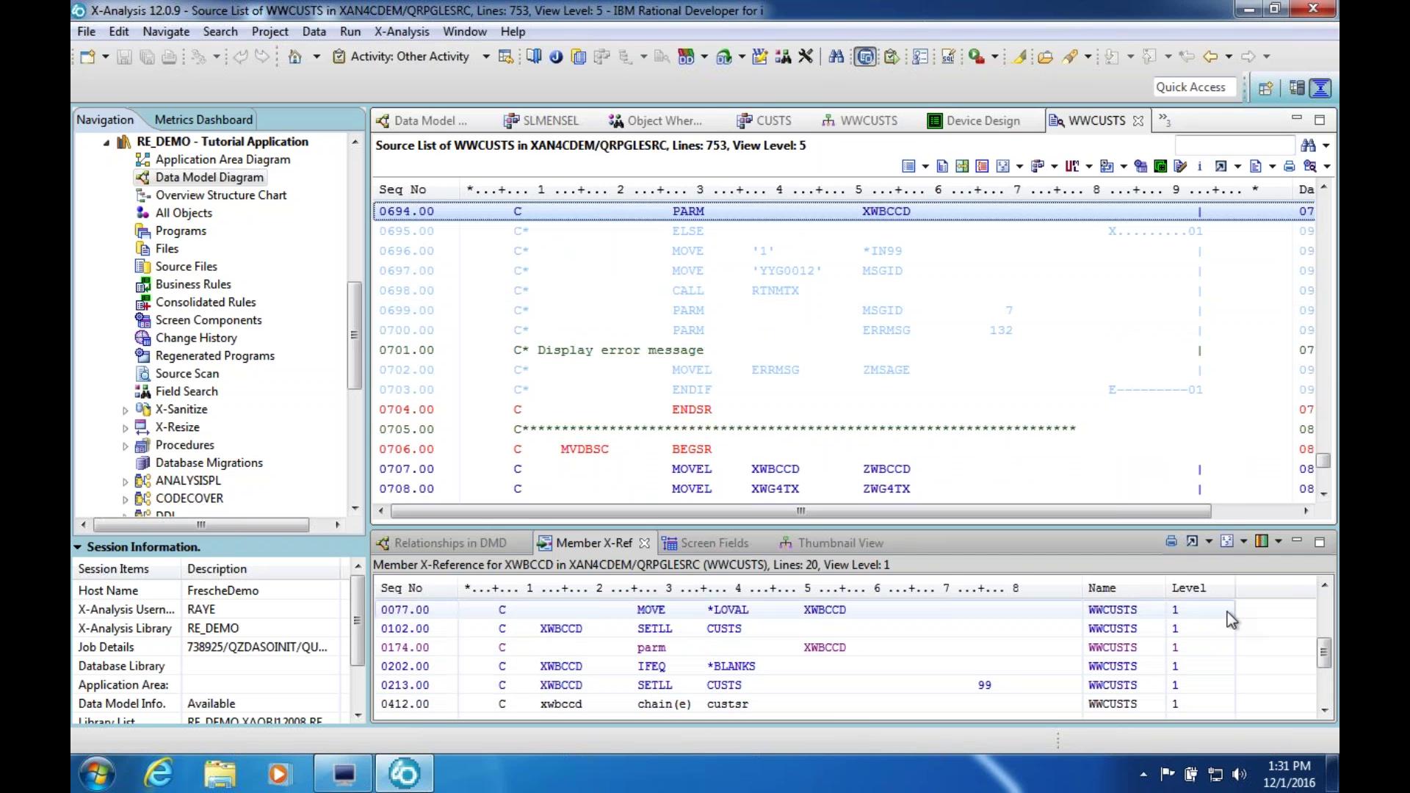
# Close the existing Member X-Ref, then review an Enhanced Member X-Ref on XWBCCD from source line 0694.00 and close it
pyautogui.hscroll(-1, 1028, 335)
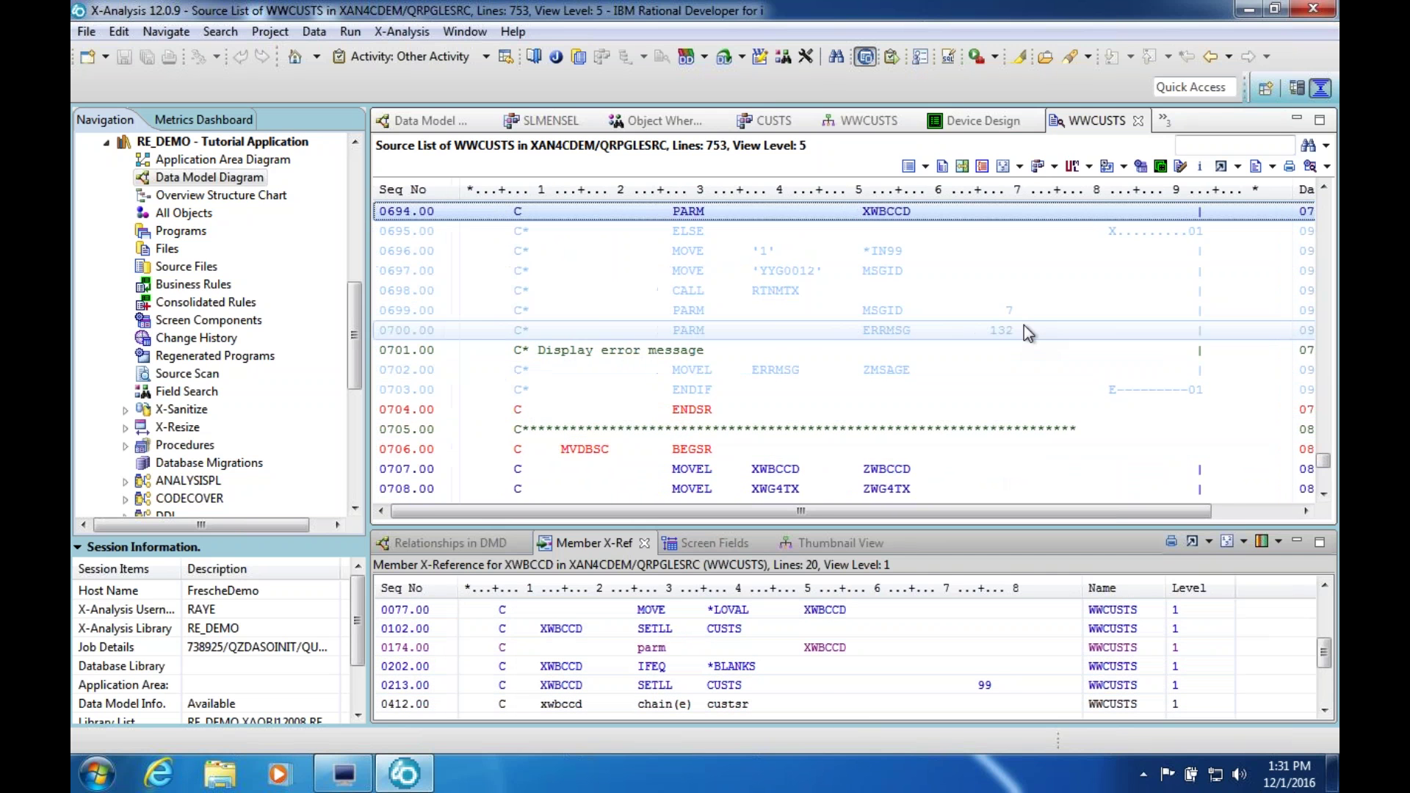
pyautogui.scroll(1, 1024, 327)
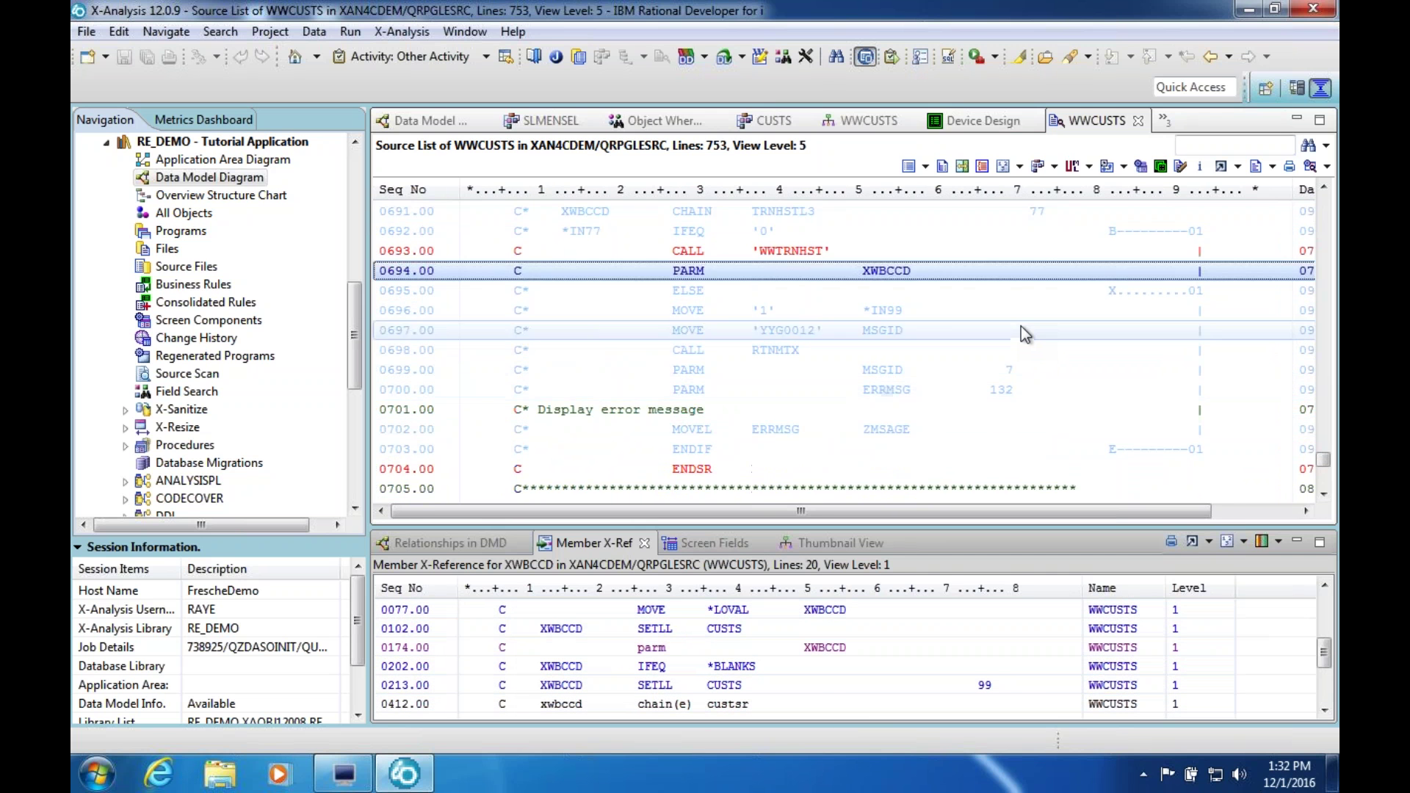
pyautogui.click(646, 541)
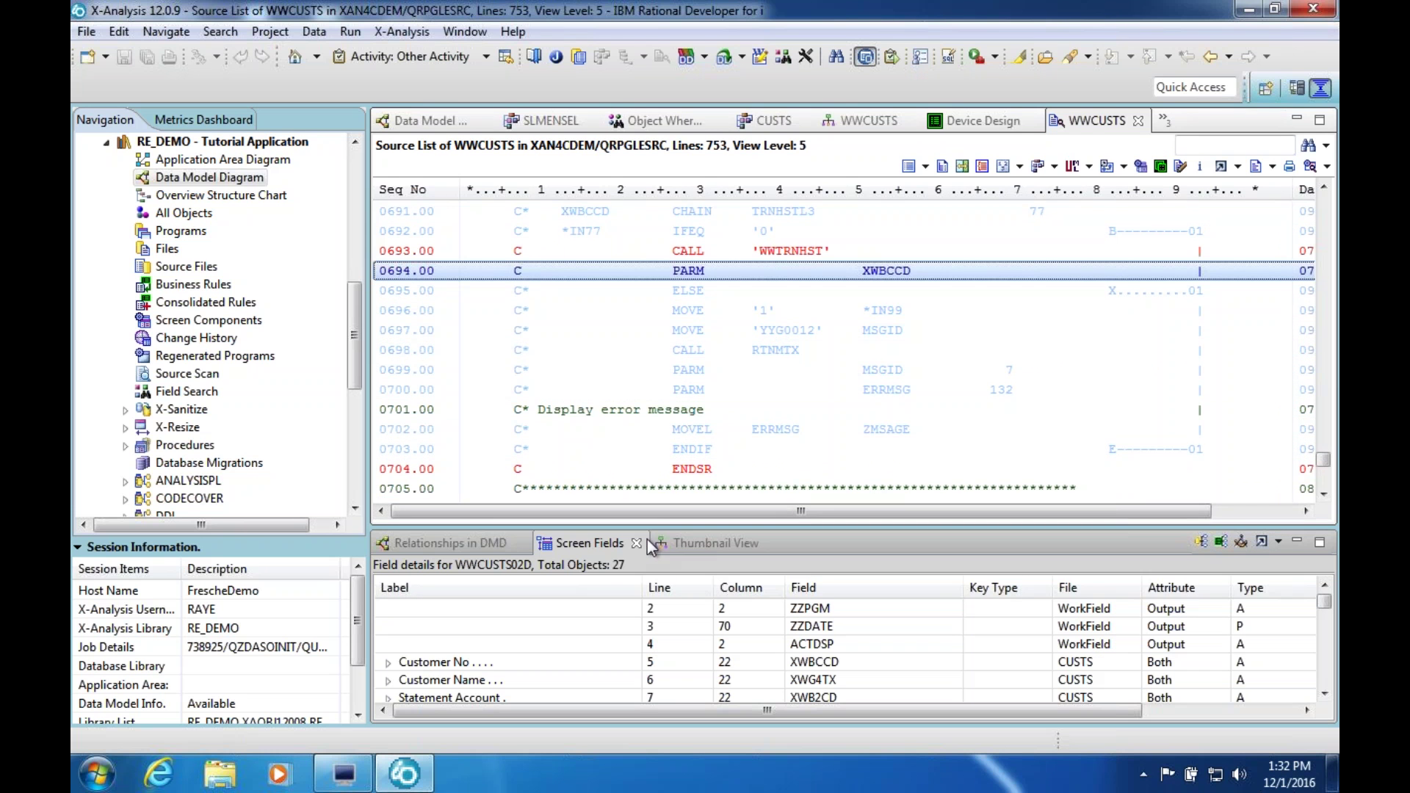
pyautogui.rightClick(879, 274)
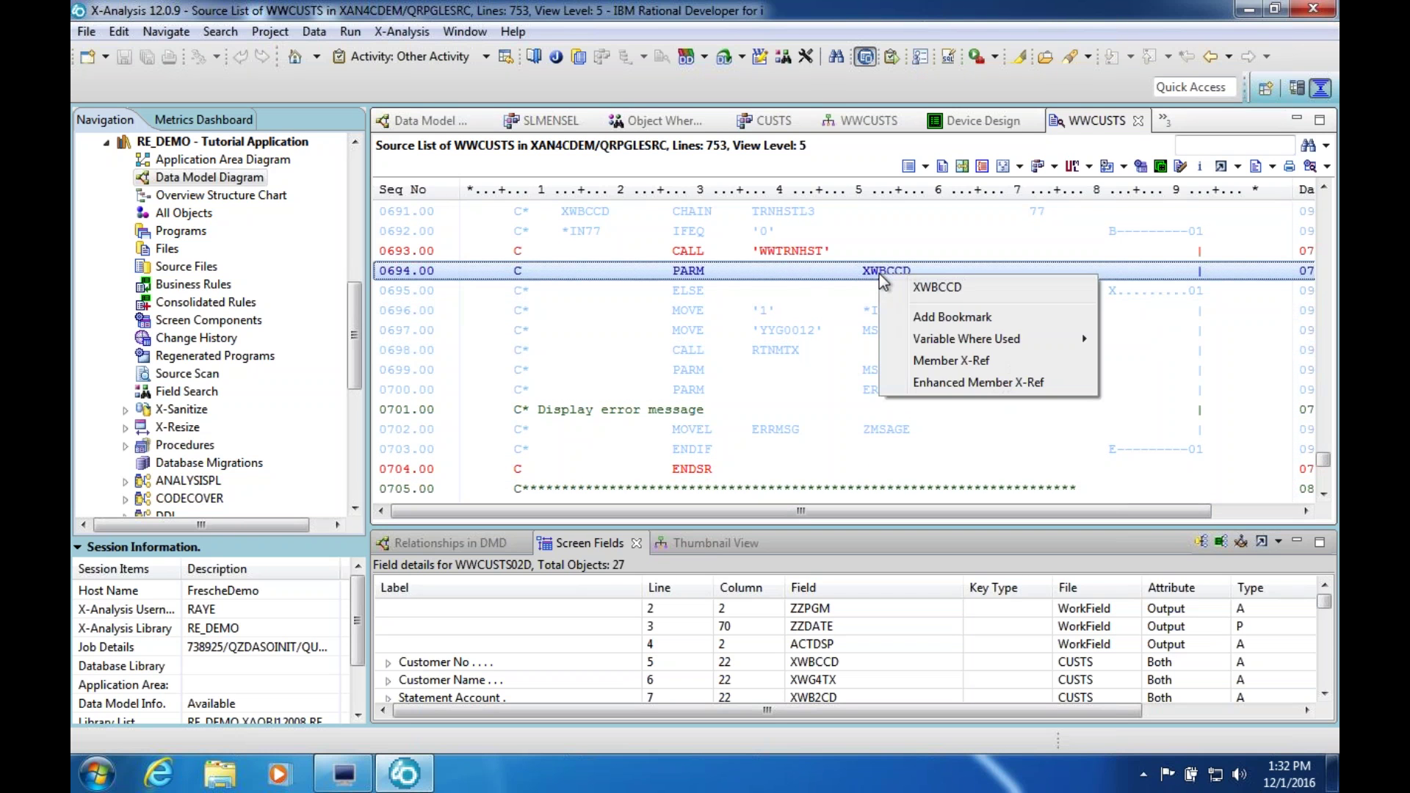
pyautogui.click(1050, 385)
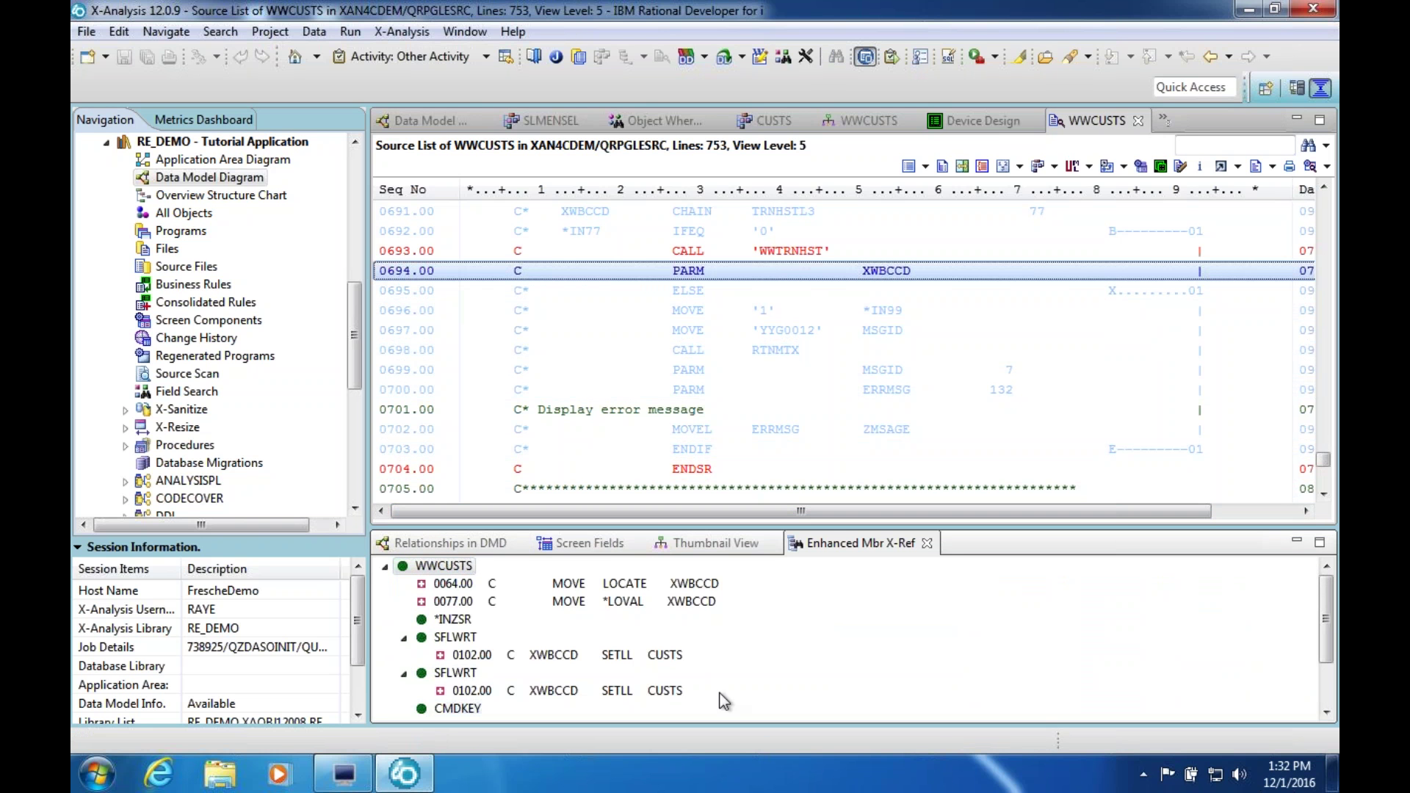
pyautogui.moveTo(1326, 596); pyautogui.dragTo(1338, 667)
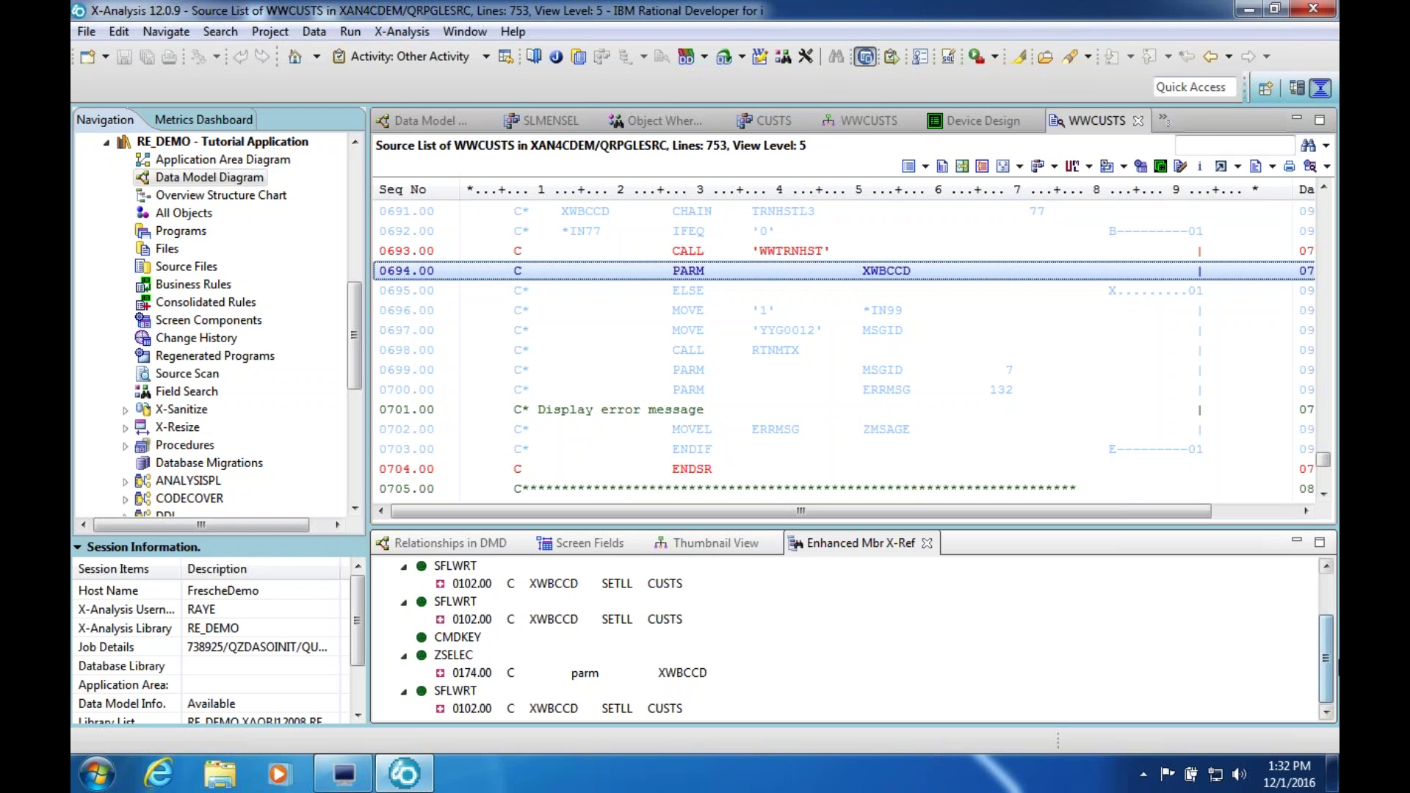
pyautogui.click(927, 544)
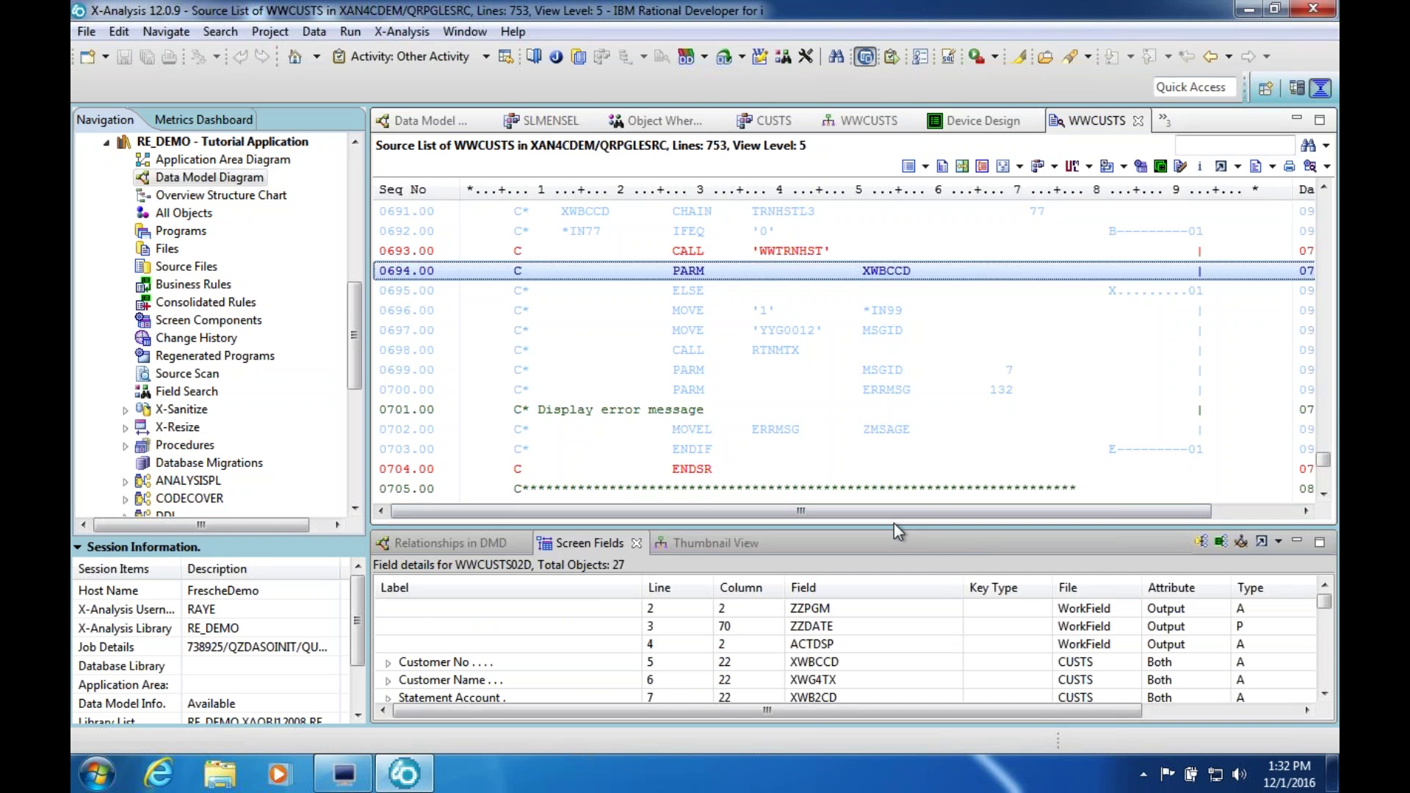
# Enlarge the source area and open the Data Flow Diagram for the program WWTRNHST called at source line 0693.00
pyautogui.moveTo(800, 528); pyautogui.dragTo(800, 566)
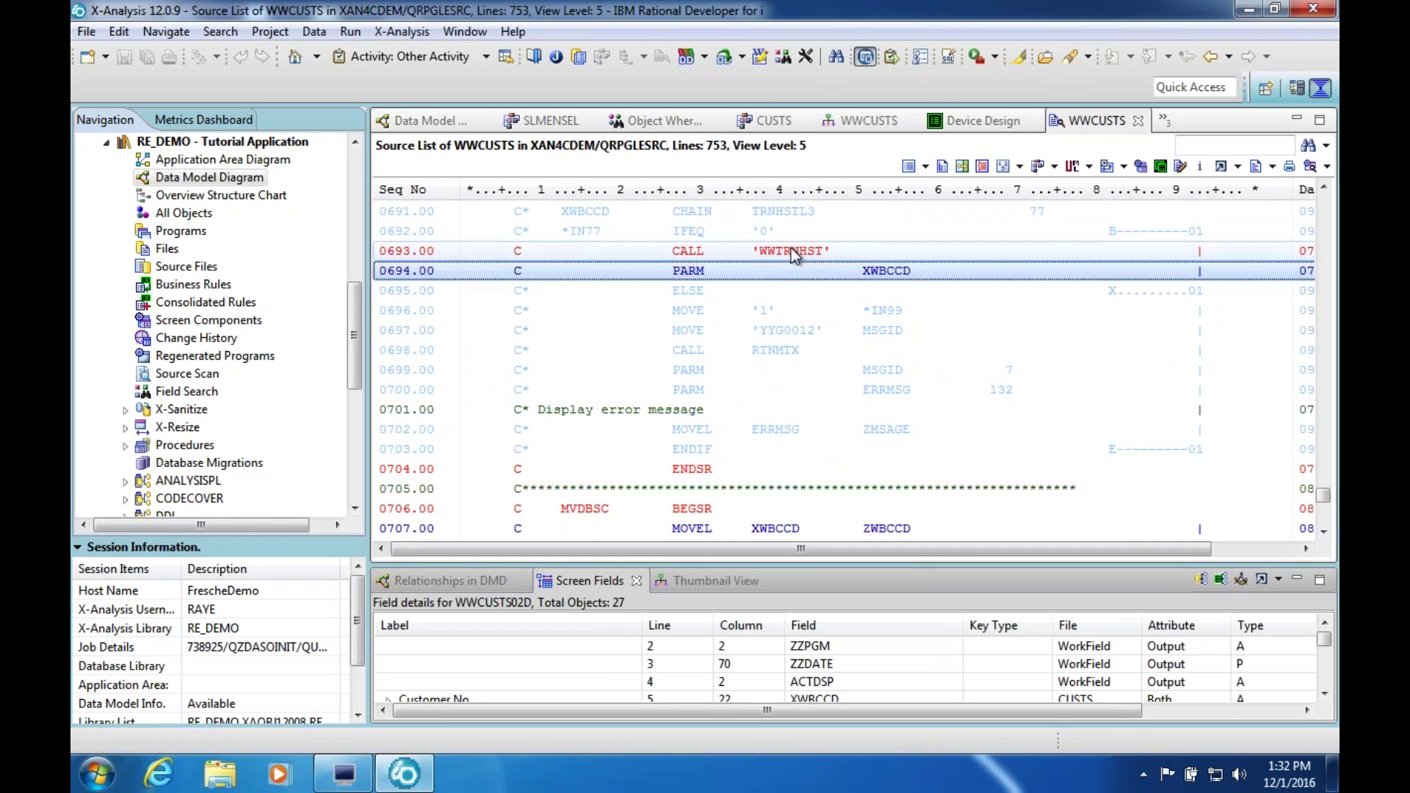
pyautogui.click(780, 253)
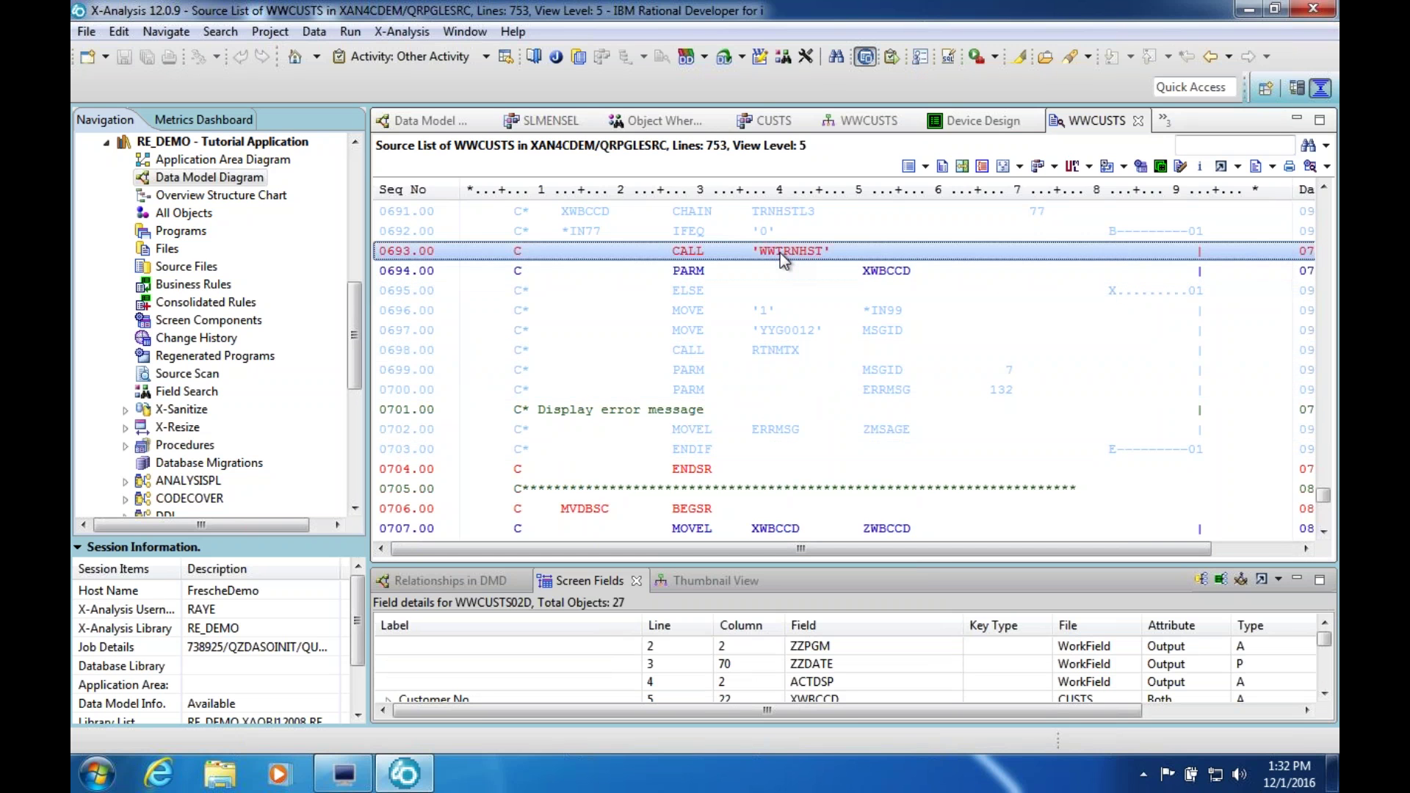
pyautogui.rightClick(780, 253)
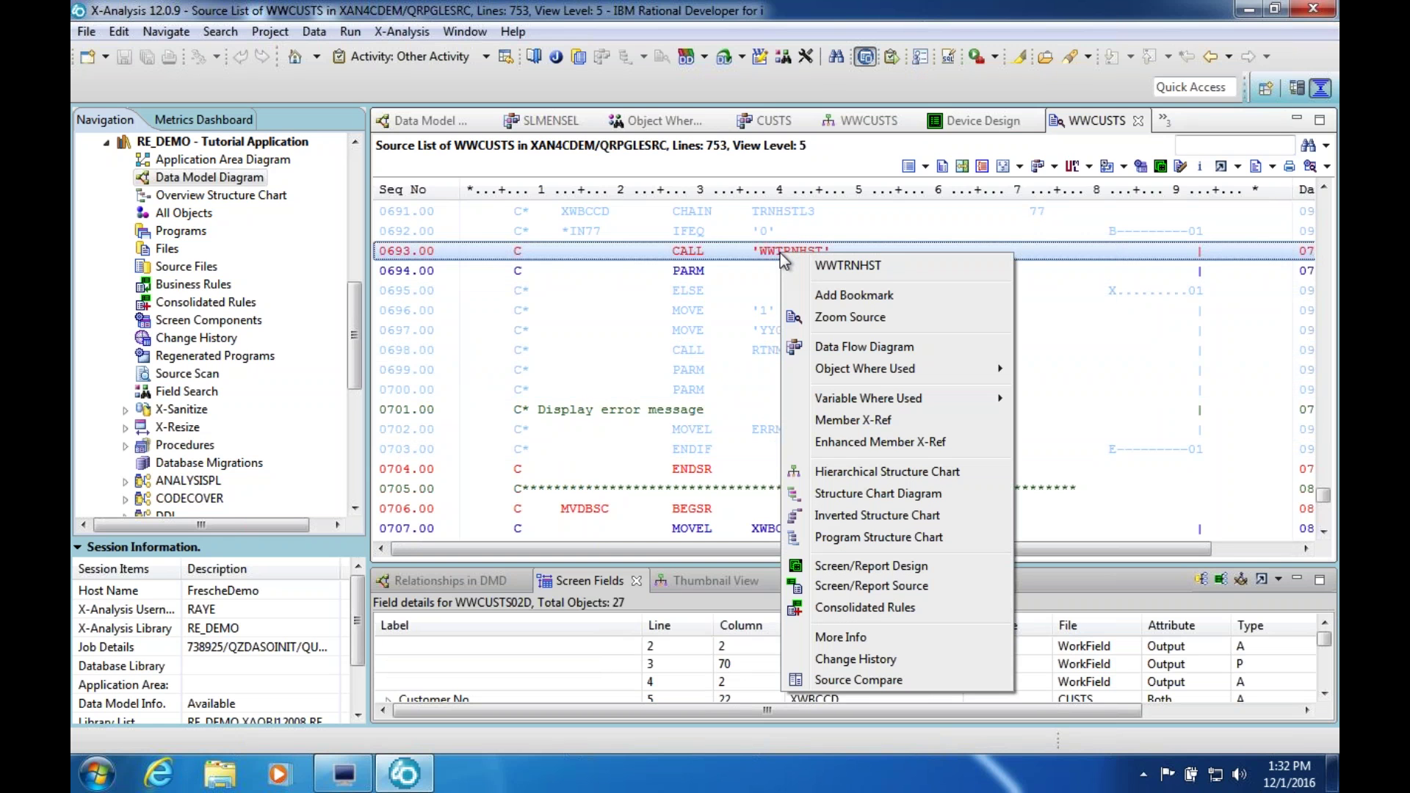
pyautogui.click(888, 357)
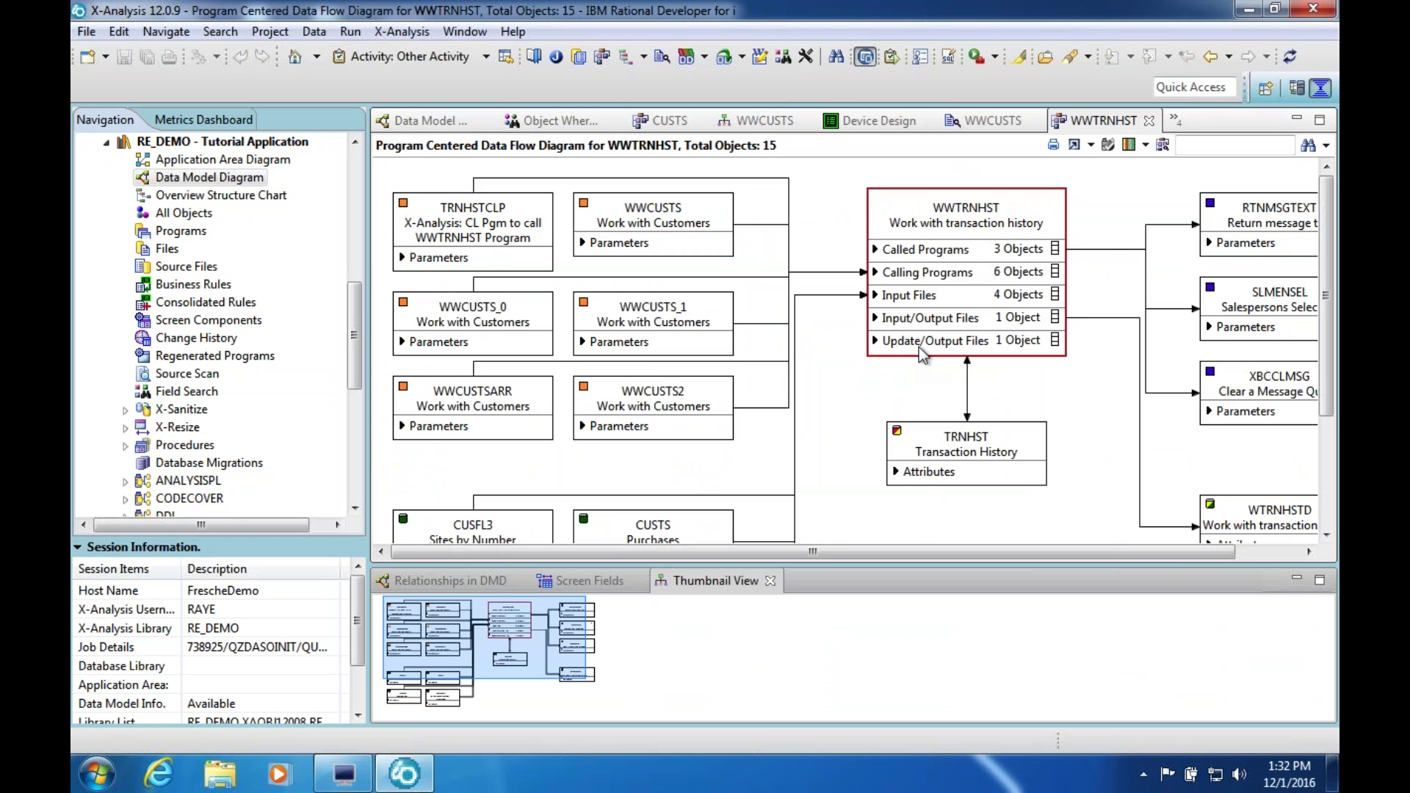
pyautogui.moveTo(879, 340)
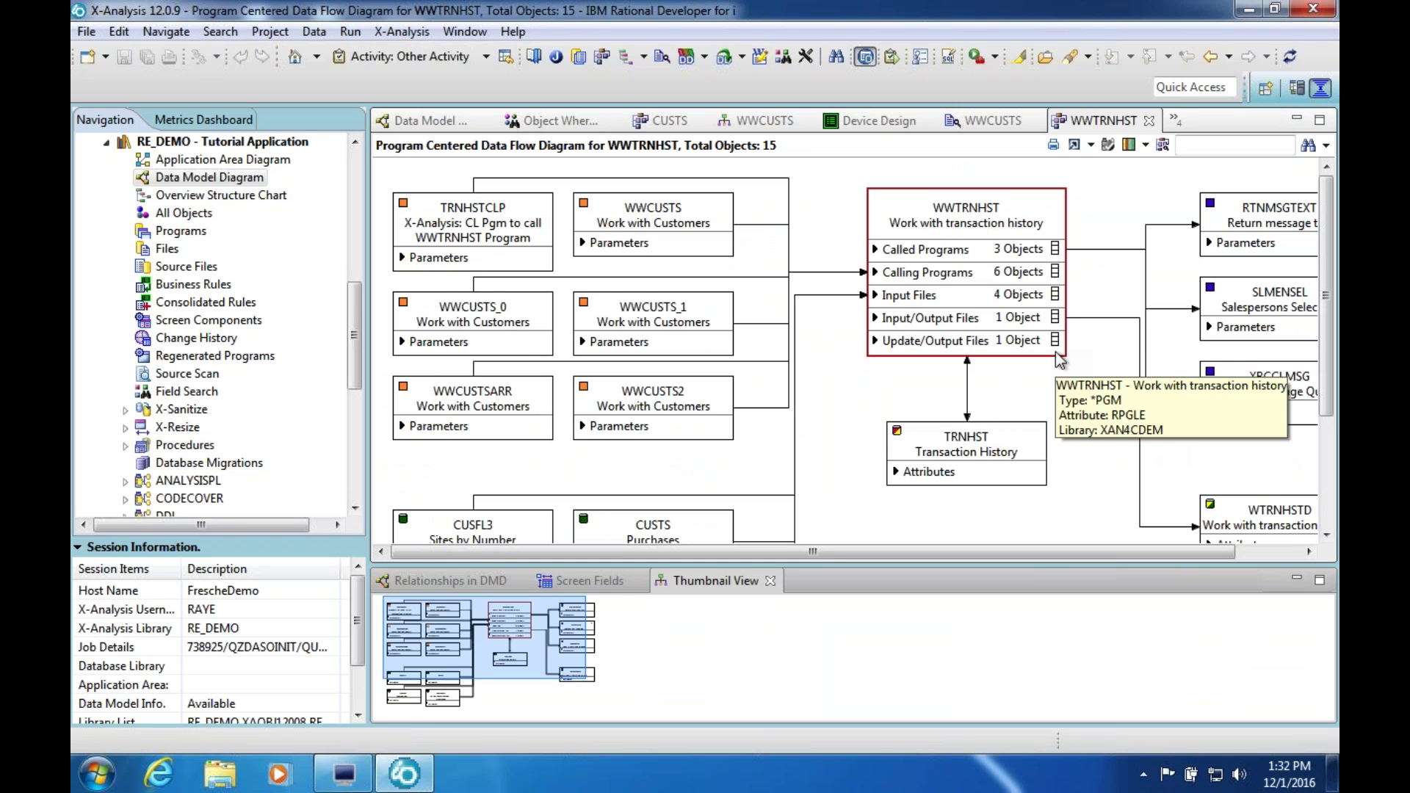
# Return to the WWCUSTS source list and try to open the member for editing, attempting to reconnect to FRESCHEDEMO
pyautogui.click(992, 120)
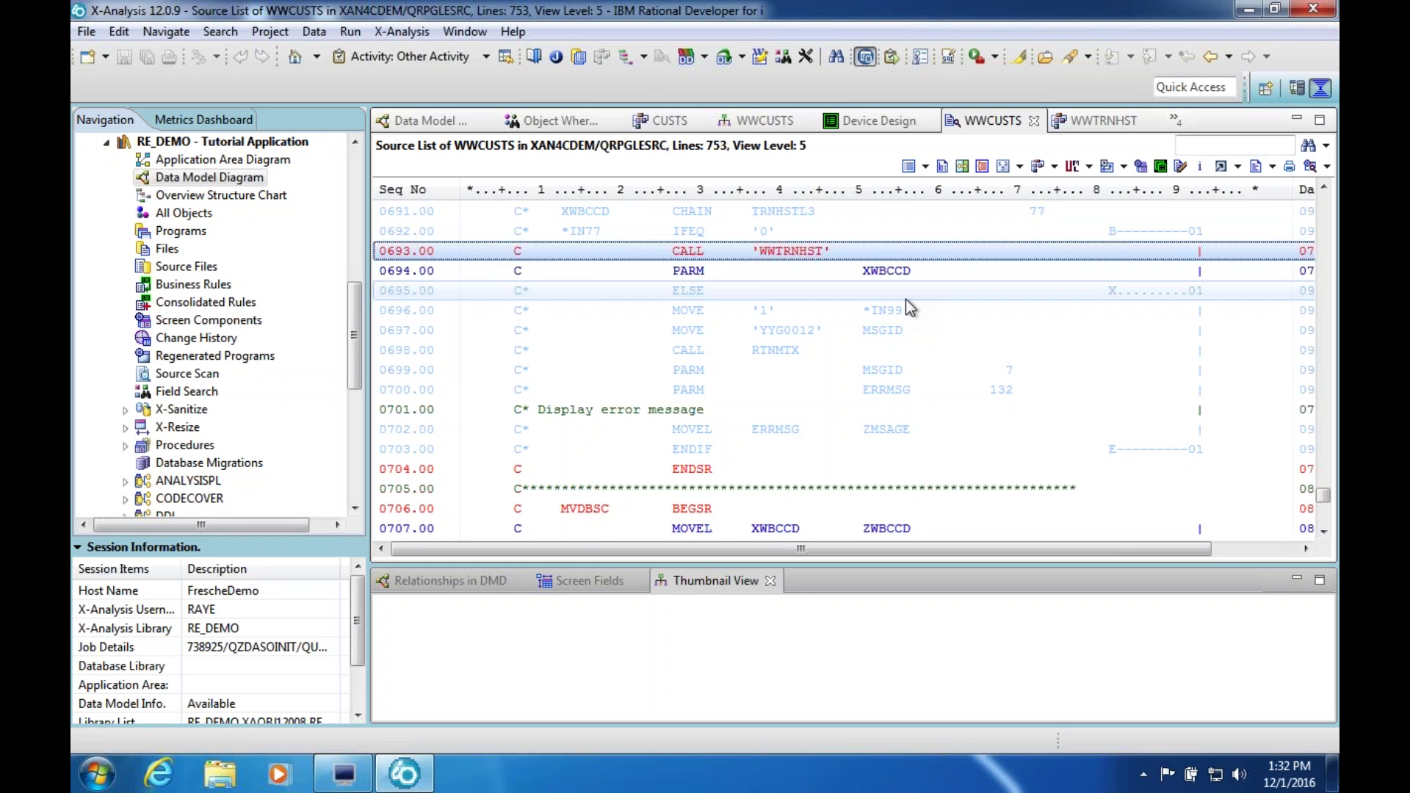
pyautogui.click(1180, 166)
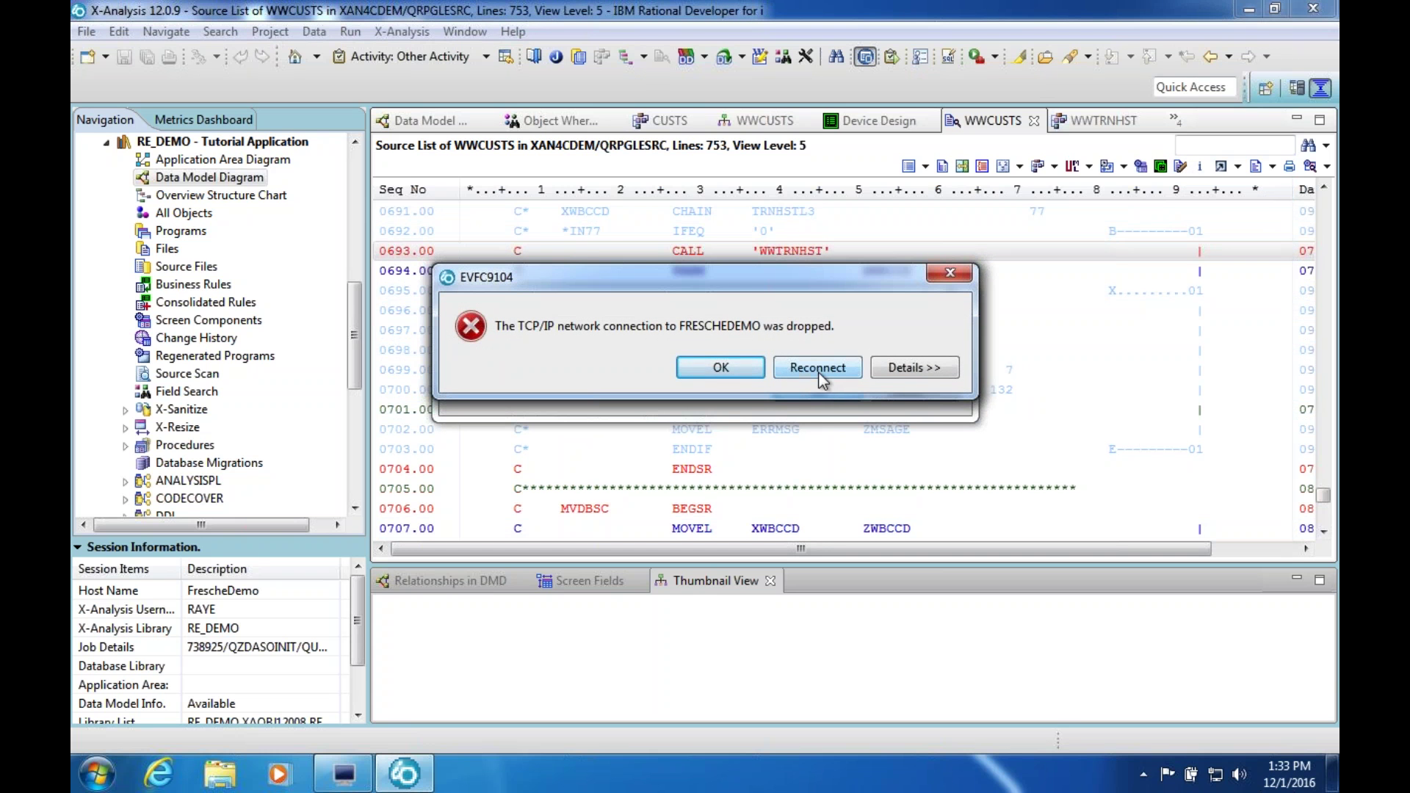
pyautogui.click(812, 369)
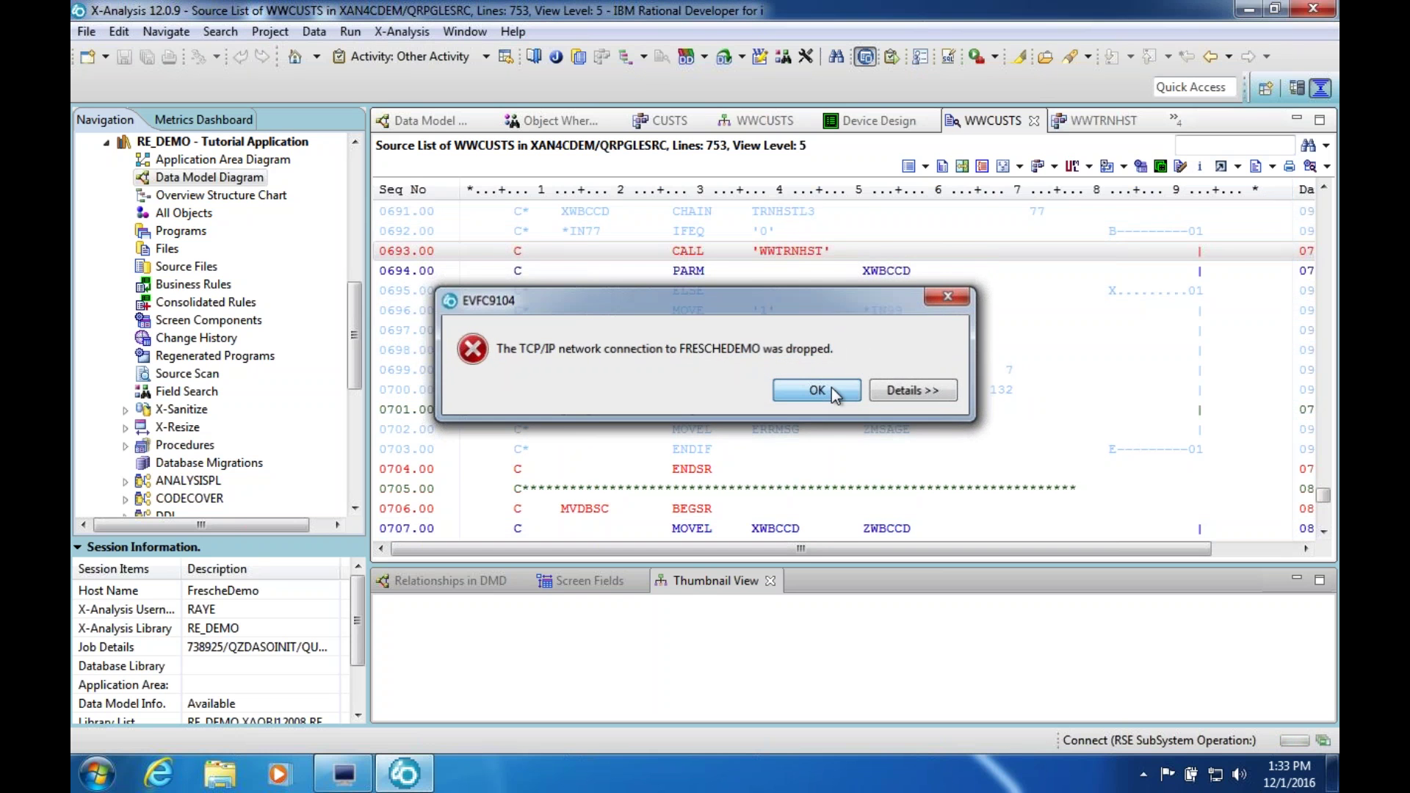
pyautogui.click(831, 386)
pyautogui.press('Return')
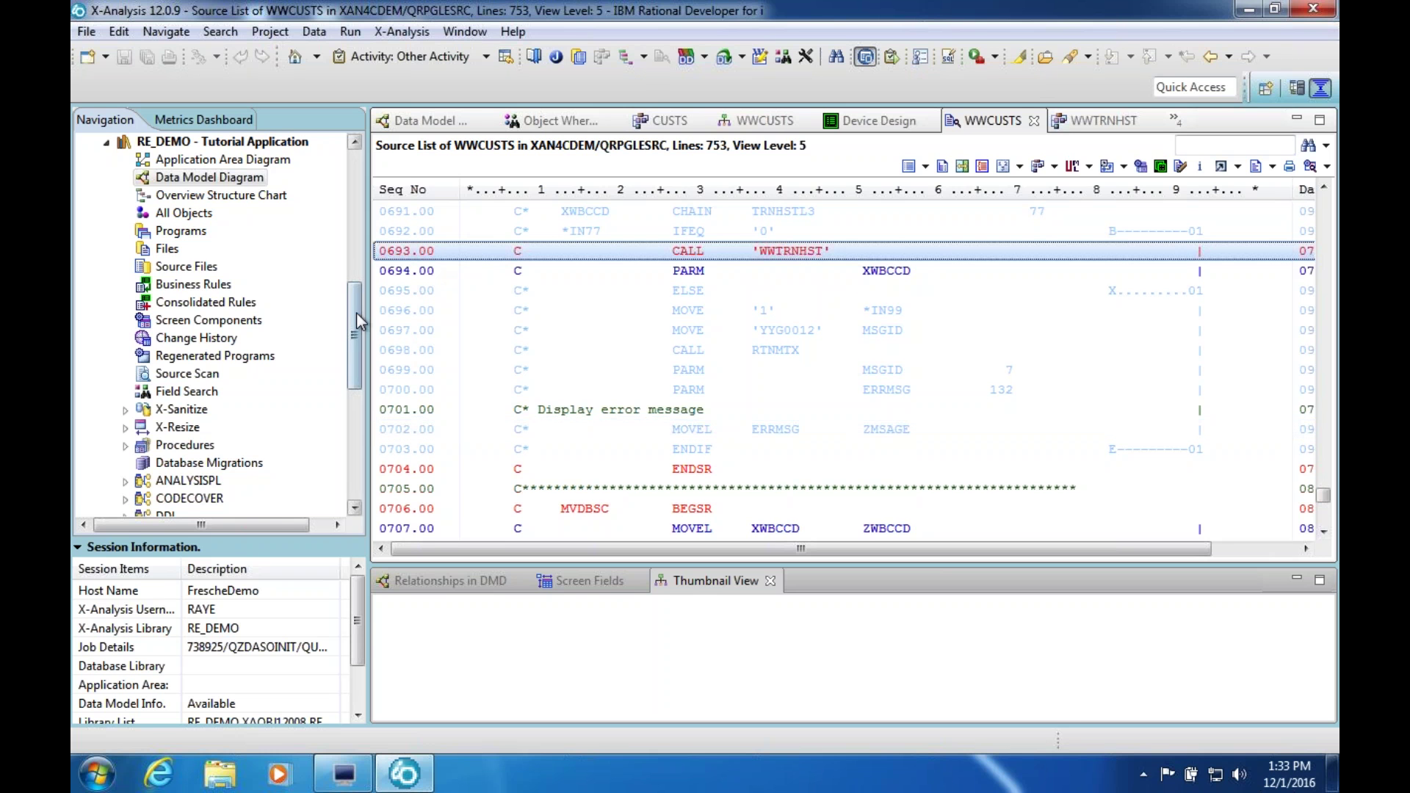
pyautogui.moveTo(355, 312)
pyautogui.mouseDown()
pyautogui.moveTo(354, 360)
pyautogui.moveTo(360, 295)
pyautogui.mouseUp()
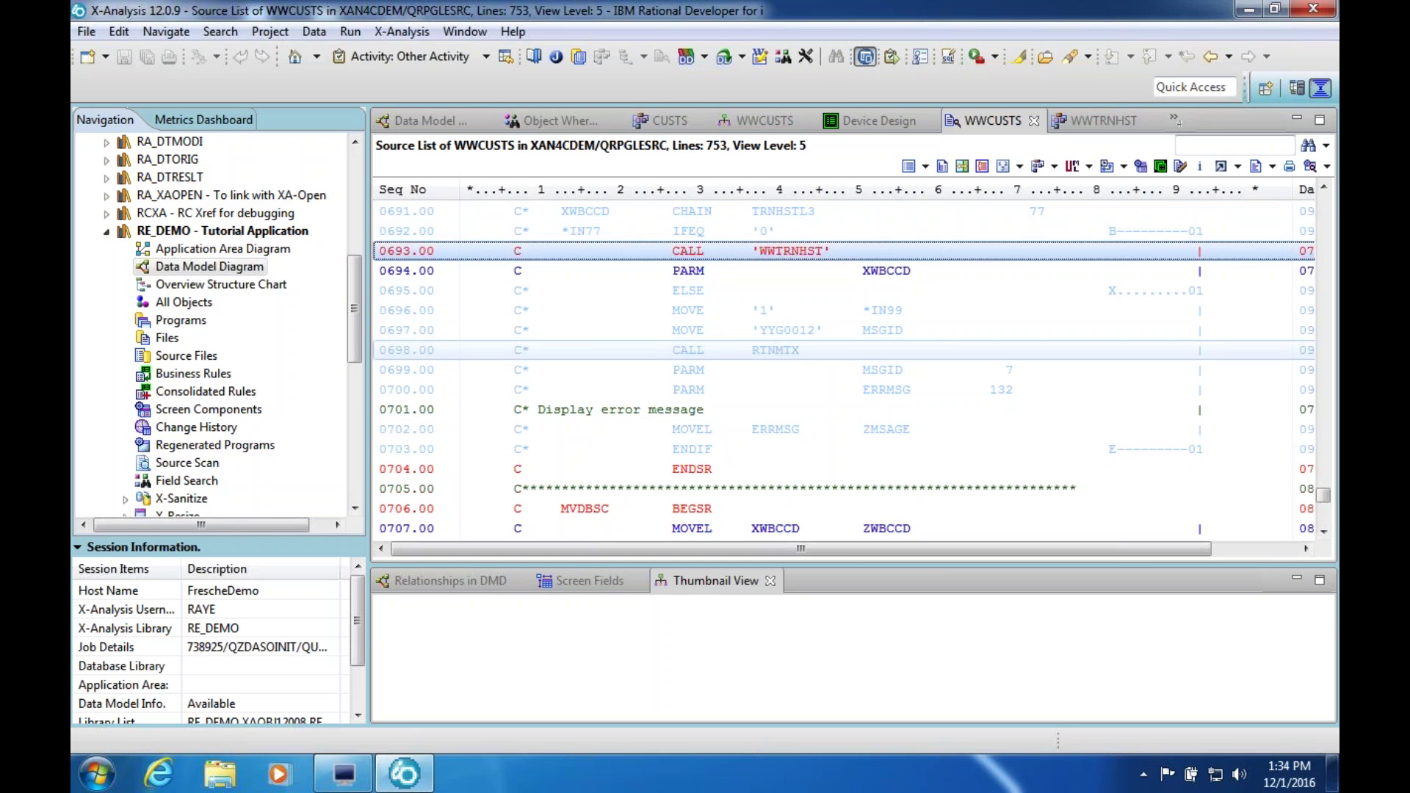
pyautogui.scroll(5, 843, 370)
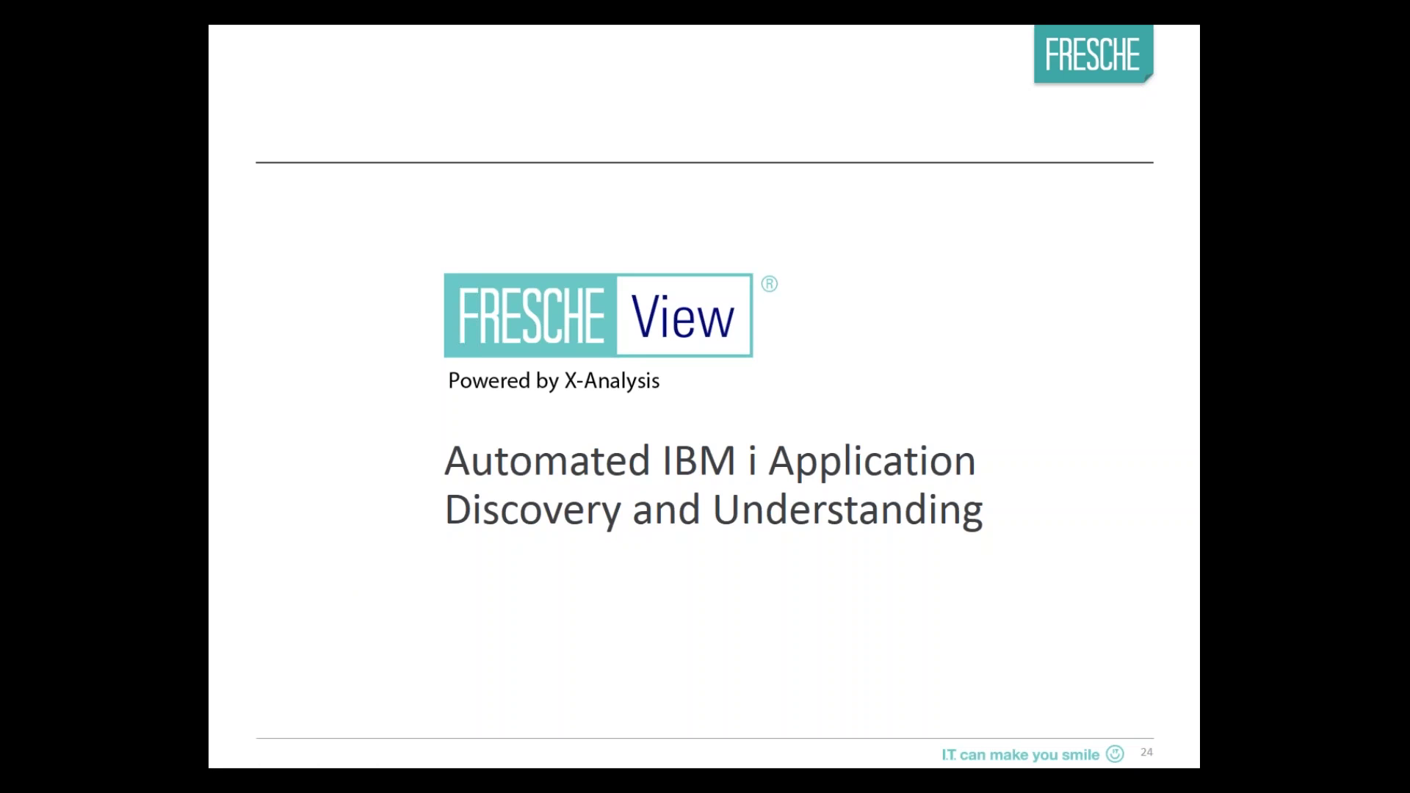
pyautogui.press('Right')
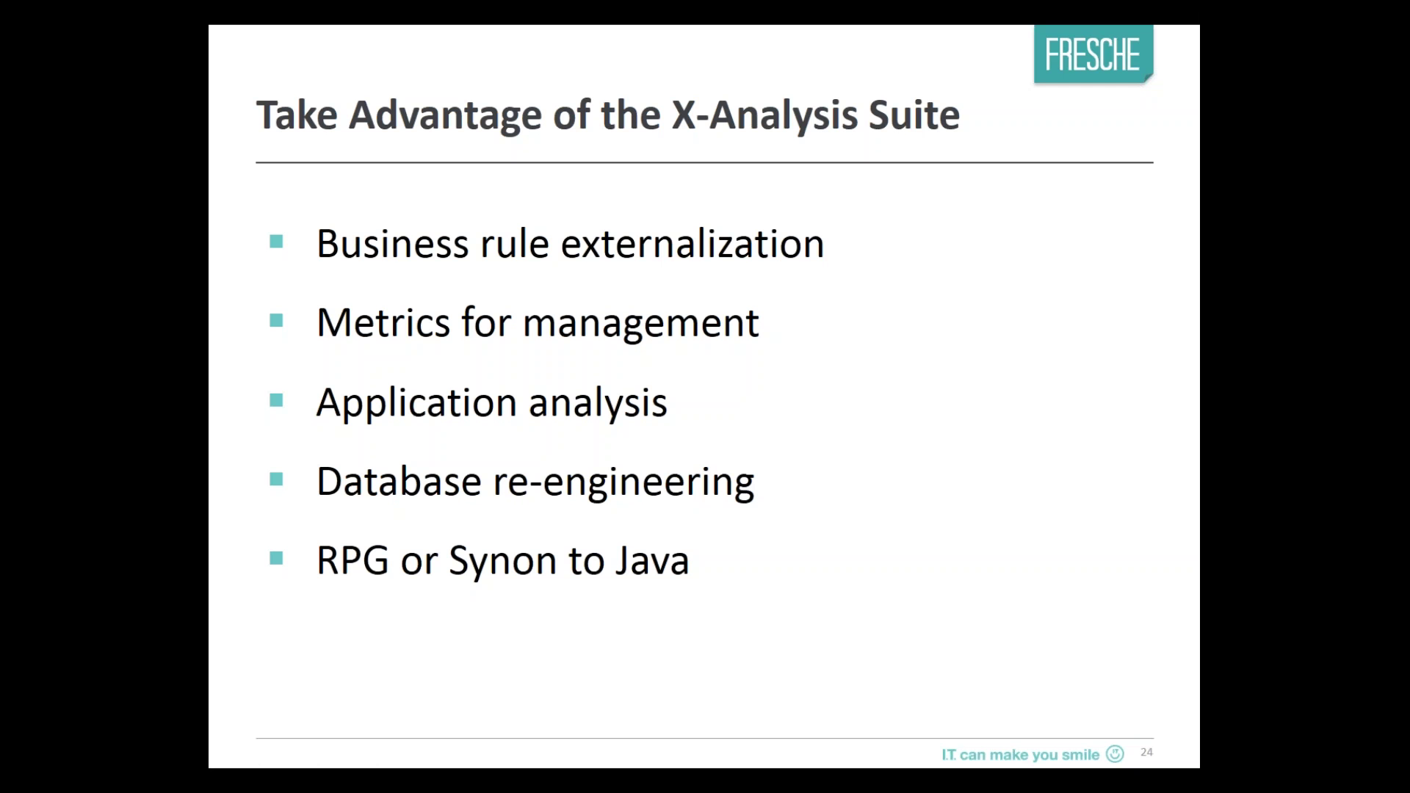